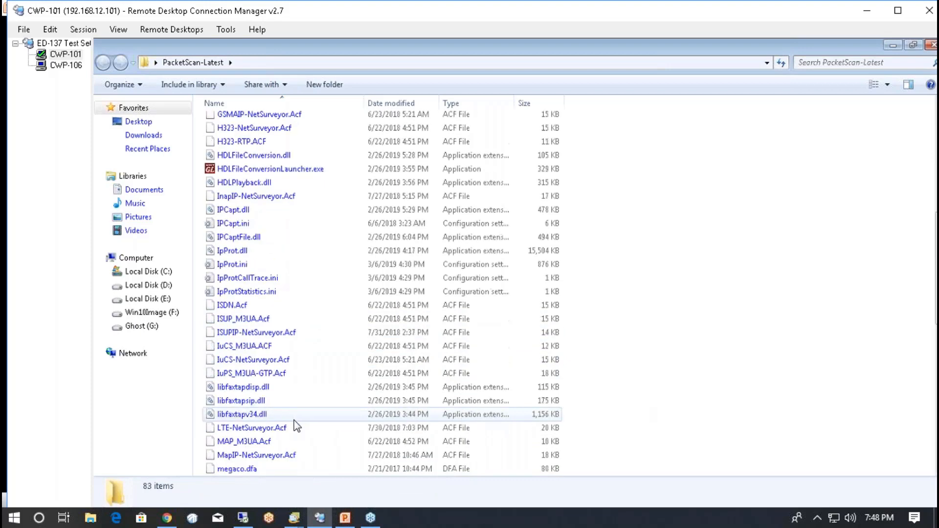
# - Launch PacketScan.exe from the PacketScan-Latest folder and maximize its window
pyautogui.doubleClick(250, 350)
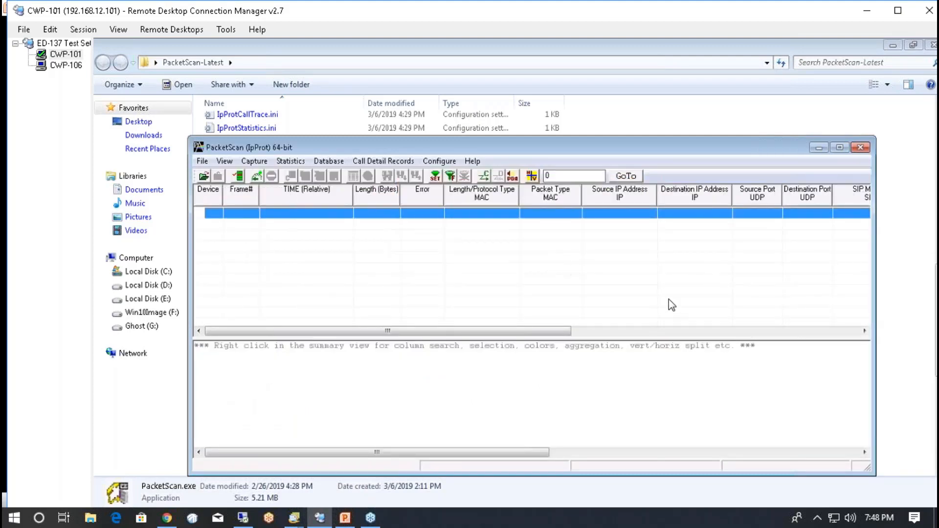
pyautogui.click(840, 149)
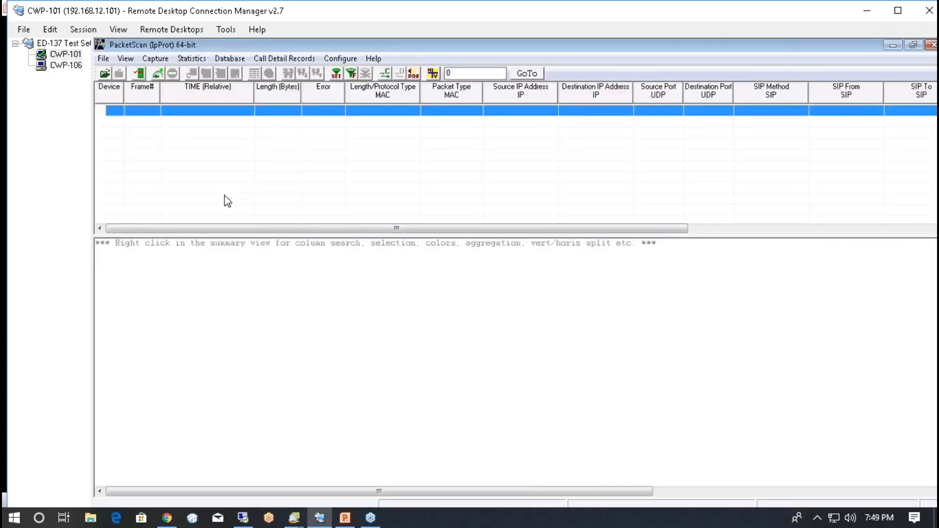
pyautogui.click(176, 11)
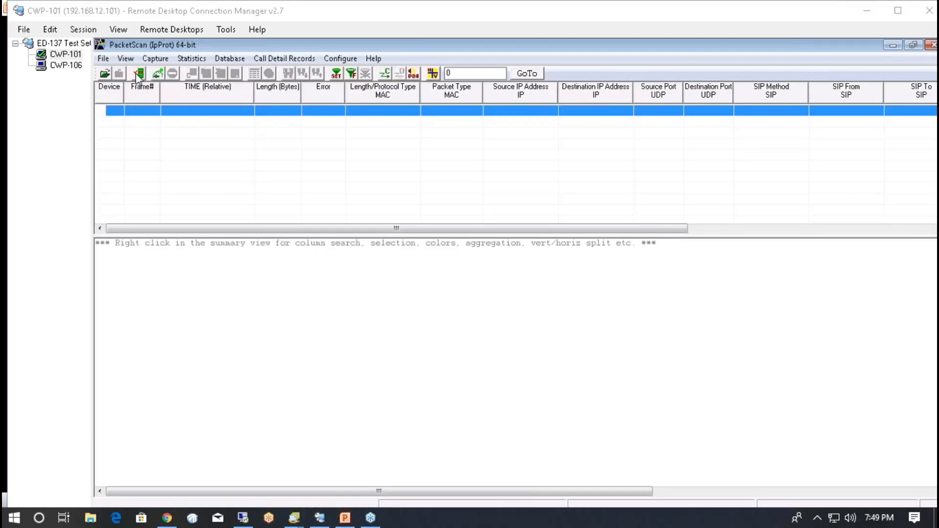
# - Review the selected Ethernet interface and the capture filter layers in the protocol capture configuration
pyautogui.click(137, 73)
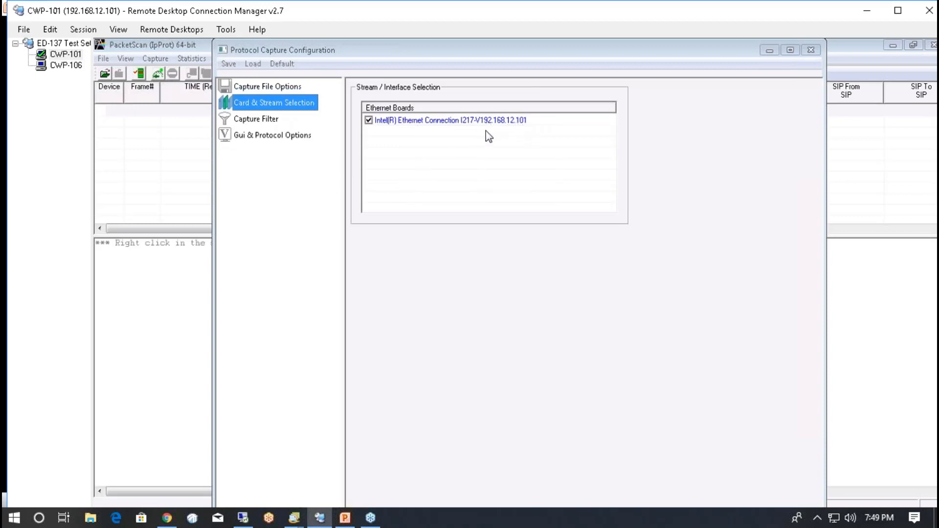
pyautogui.click(252, 122)
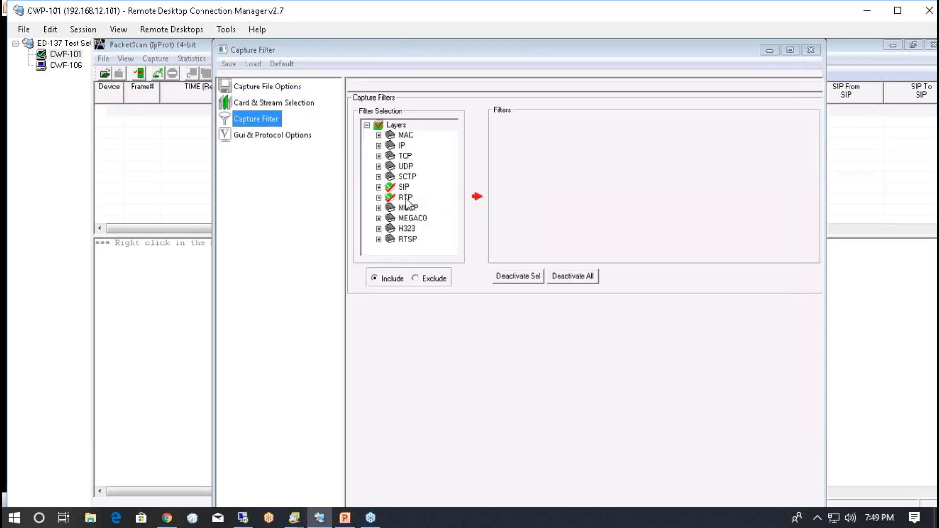
pyautogui.click(811, 50)
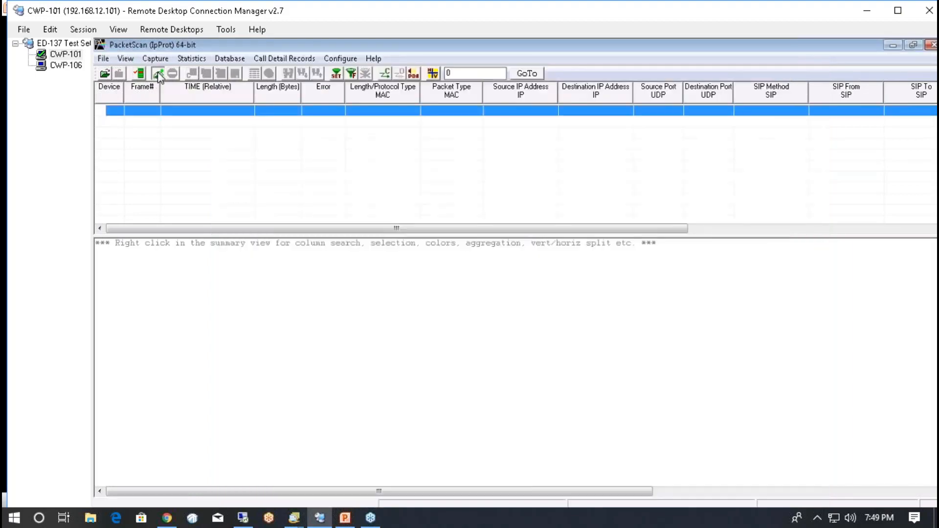
# - Start the live packet capture and open the Packet Data Analyzer
pyautogui.click(567, 324)
pyautogui.click(413, 74)
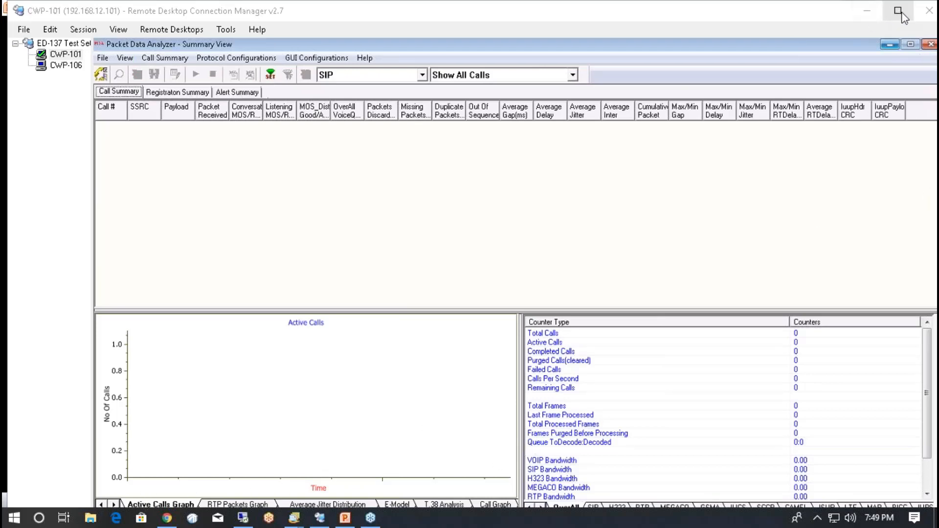
# - Examine the server settings and local resources settings in the CWP-101 server properties without changing them
pyautogui.rightClick(75, 55)
pyautogui.click(126, 307)
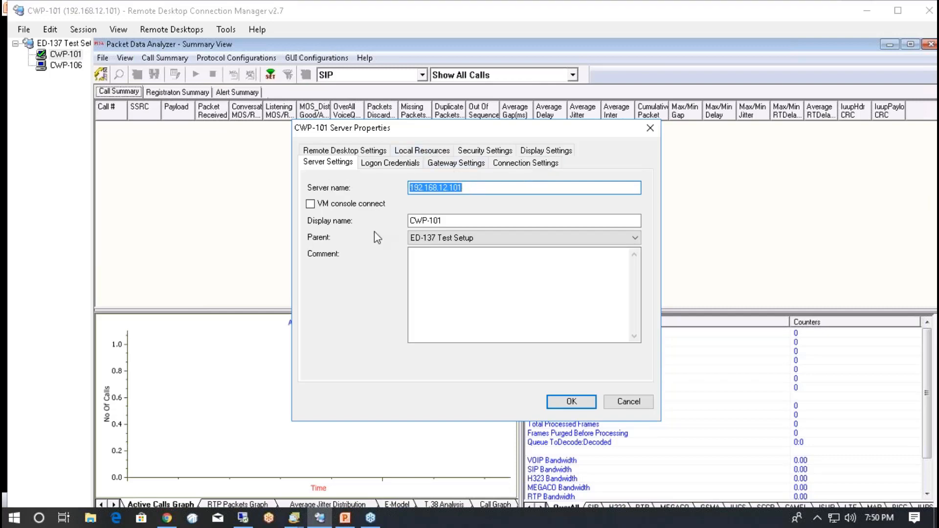
pyautogui.click(428, 153)
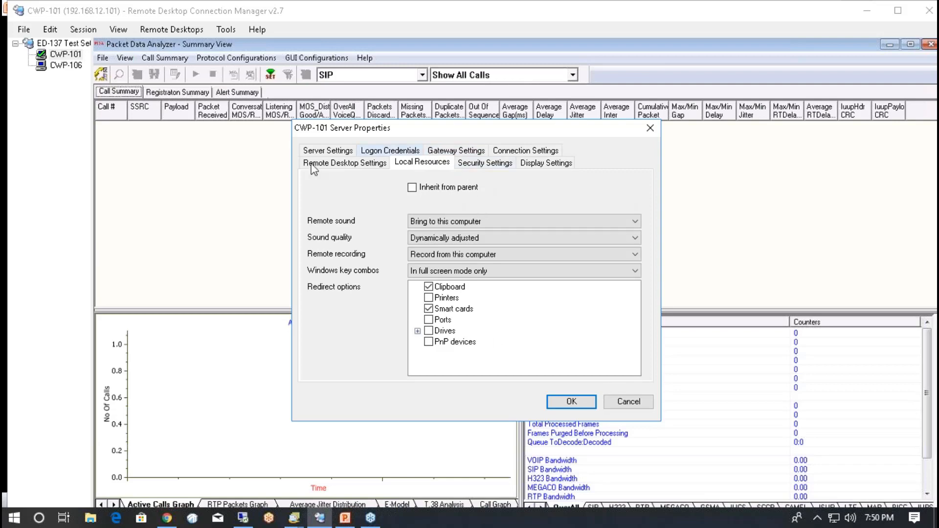
pyautogui.click(650, 129)
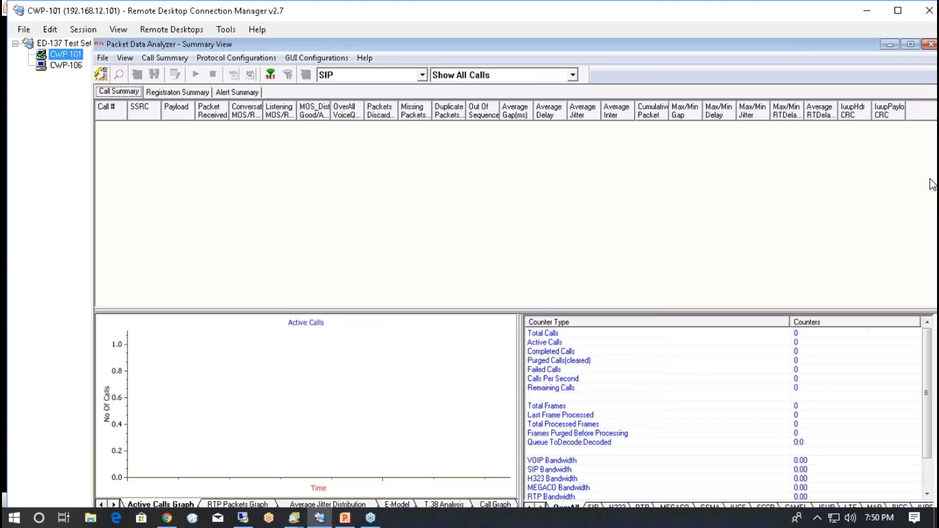
# - Maximize the Remote Desktop Connection Manager window and bring up the MAPS-ED137-Telephone-ED137C folder on CWP-101
pyautogui.click(898, 12)
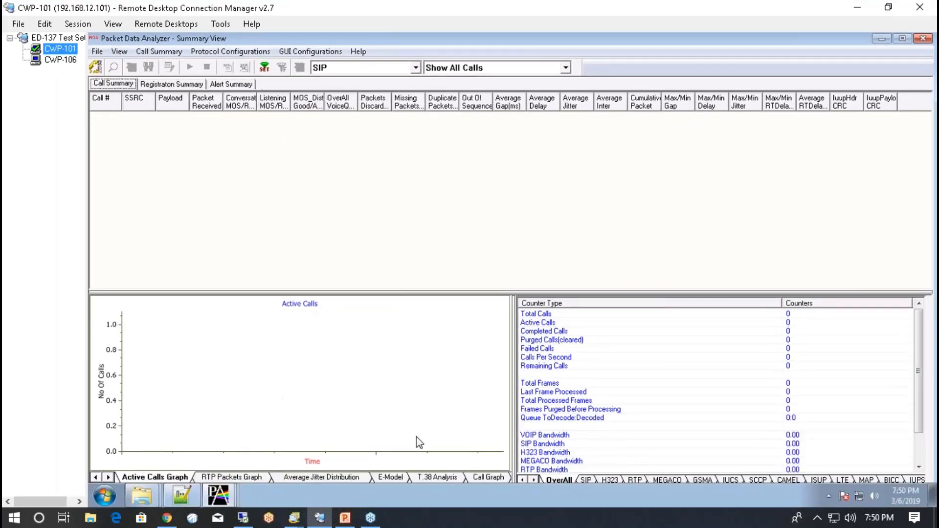
pyautogui.click(239, 501)
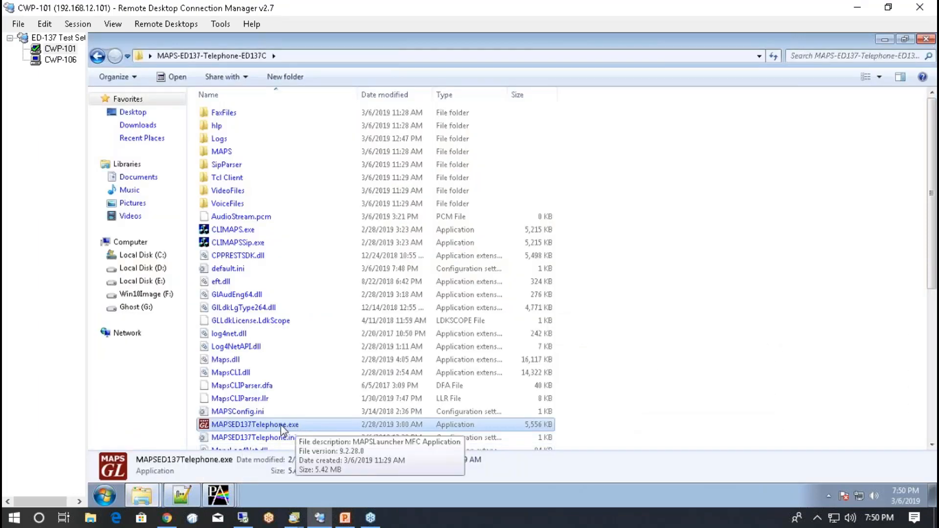
pyautogui.doubleClick(281, 424)
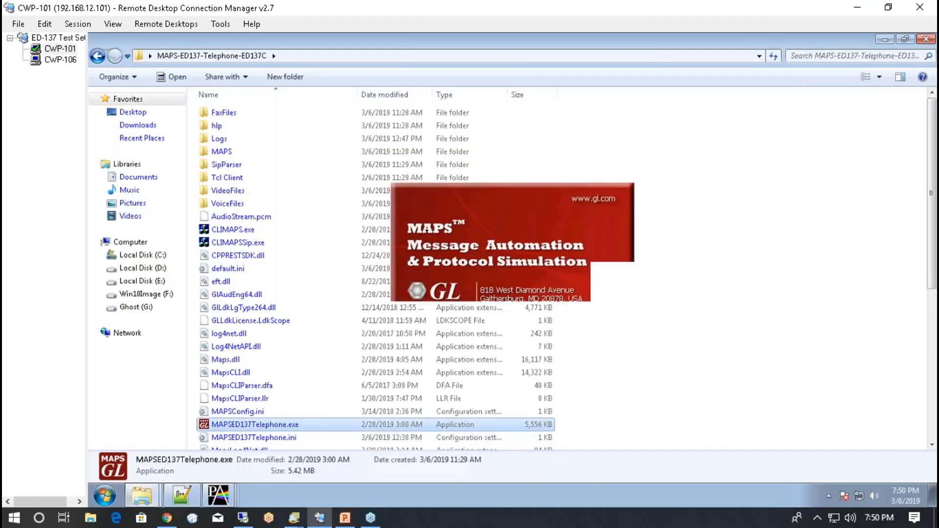
pyautogui.click(504, 303)
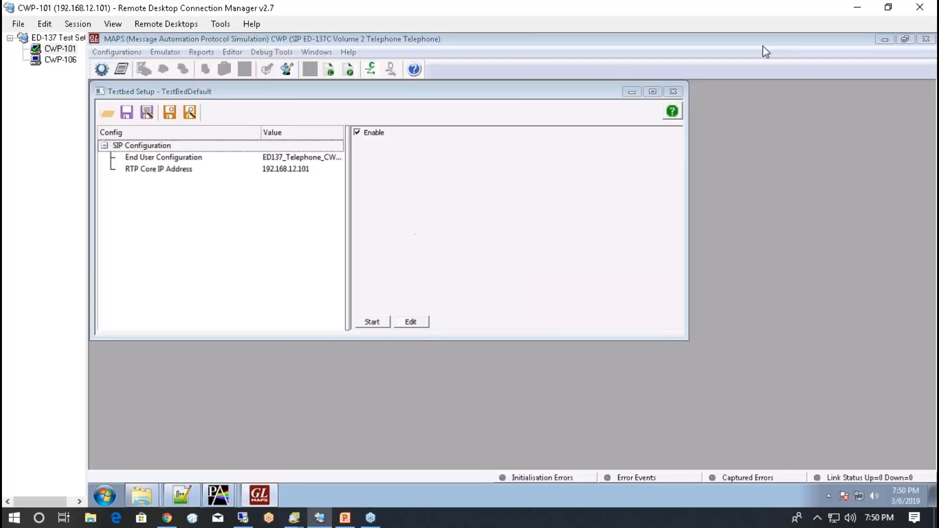
pyautogui.click(926, 40)
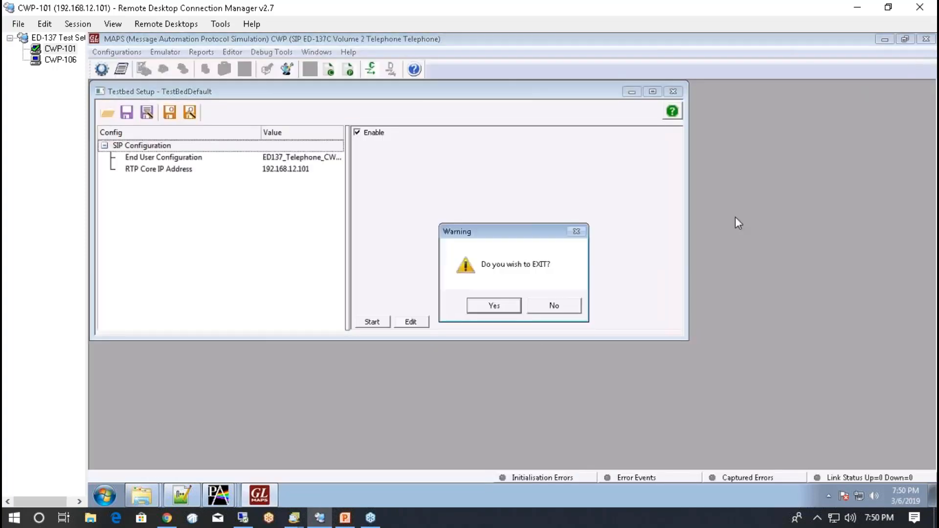
pyautogui.click(487, 309)
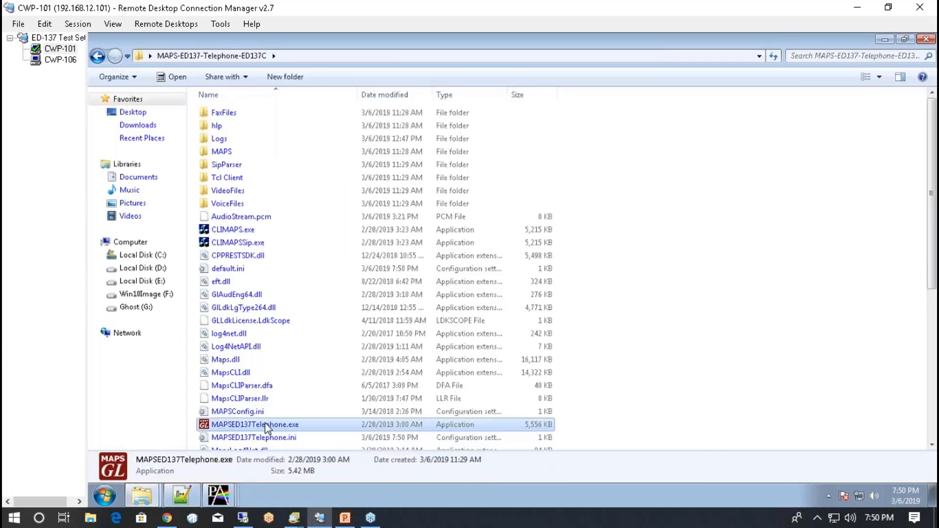
# - Launch MAPSED137Telephone.exe with the EUROCAE WG67 standard, ED-137C Volume 2 Telephone version, CWP node emulation and Telephone session type
pyautogui.doubleClick(266, 425)
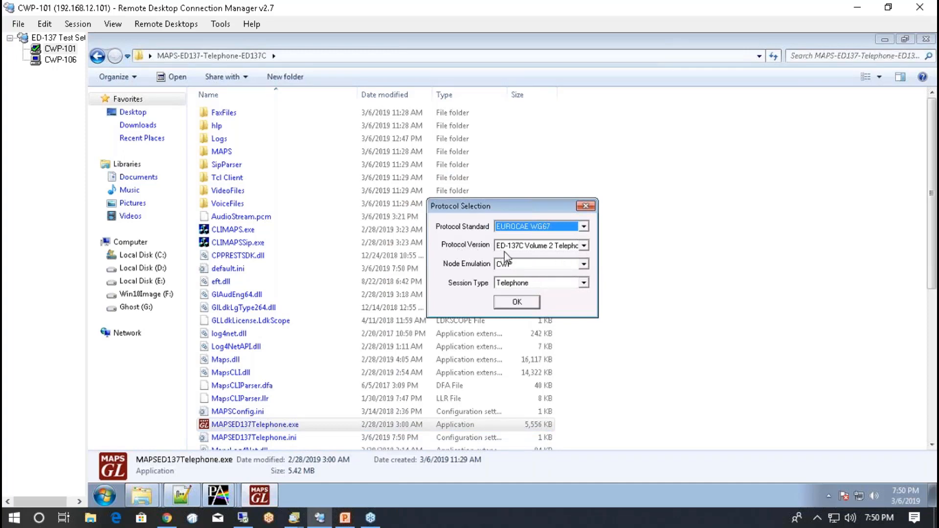
pyautogui.click(585, 246)
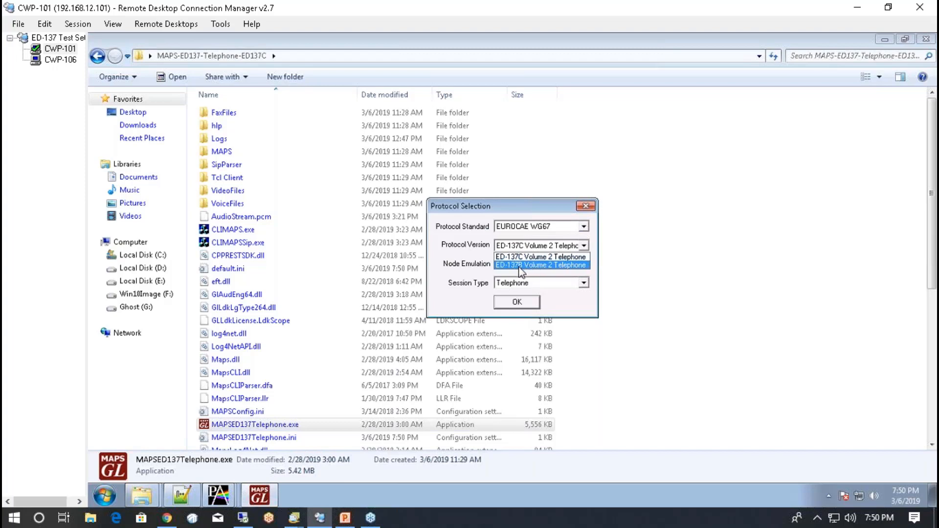
pyautogui.click(547, 258)
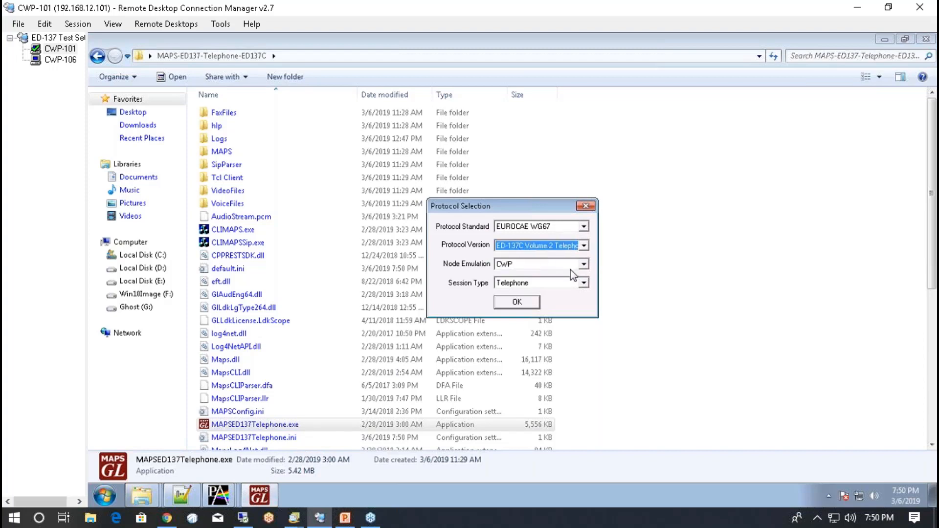
pyautogui.click(525, 305)
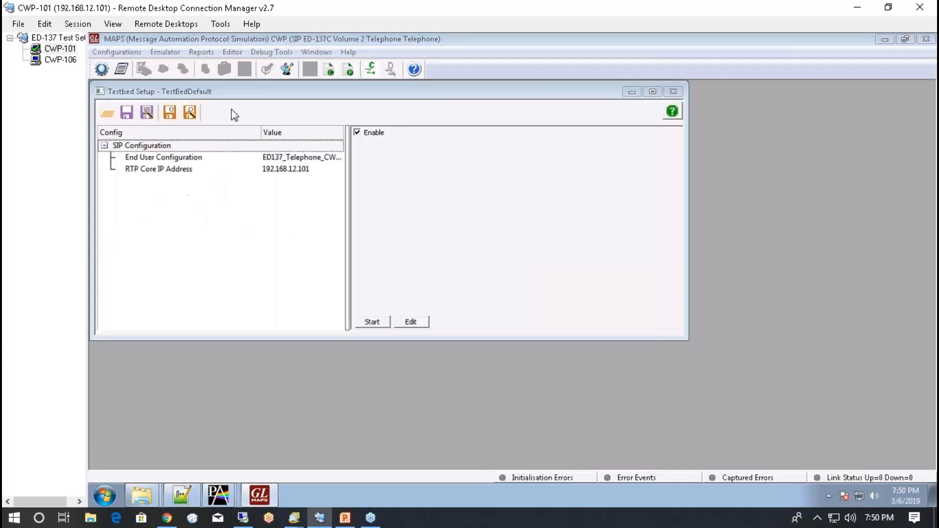
# - Open the Profile Editor, maximize it and widen the configuration pane to show the full parameter values
pyautogui.click(233, 52)
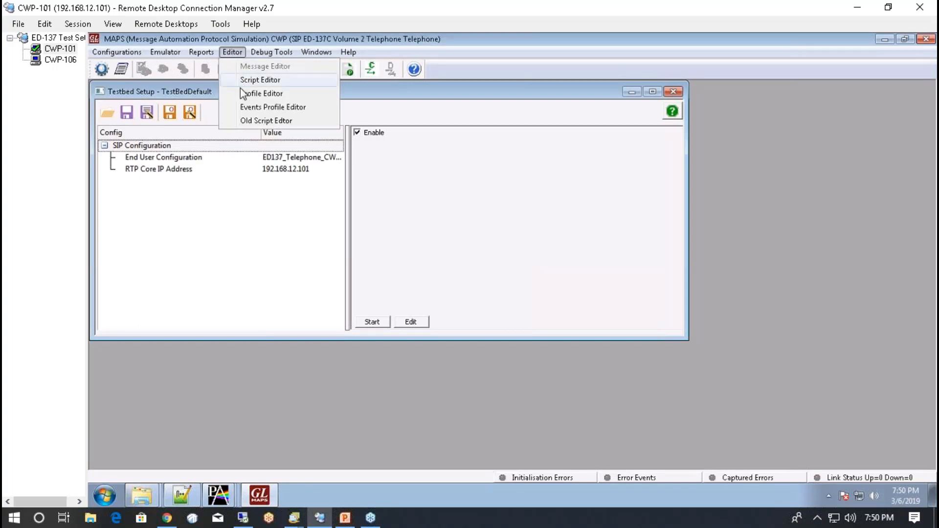
pyautogui.click(253, 96)
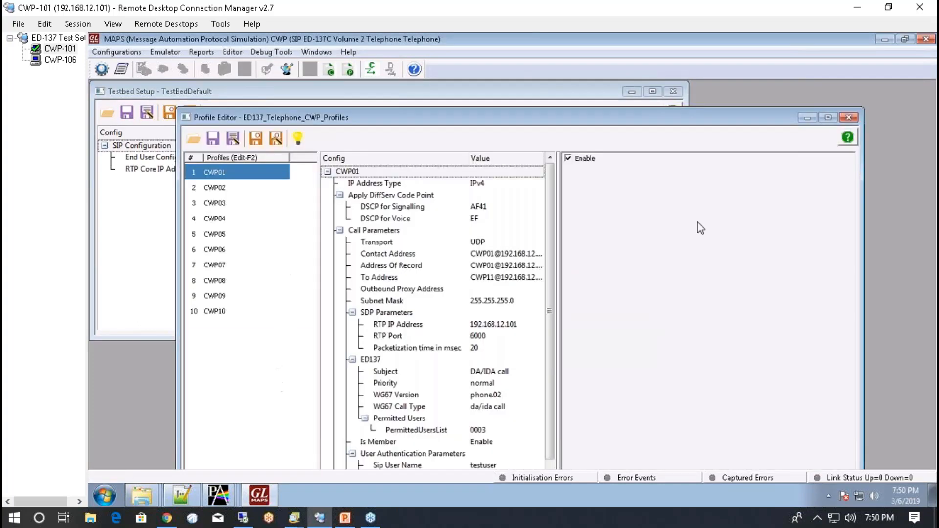
pyautogui.click(829, 119)
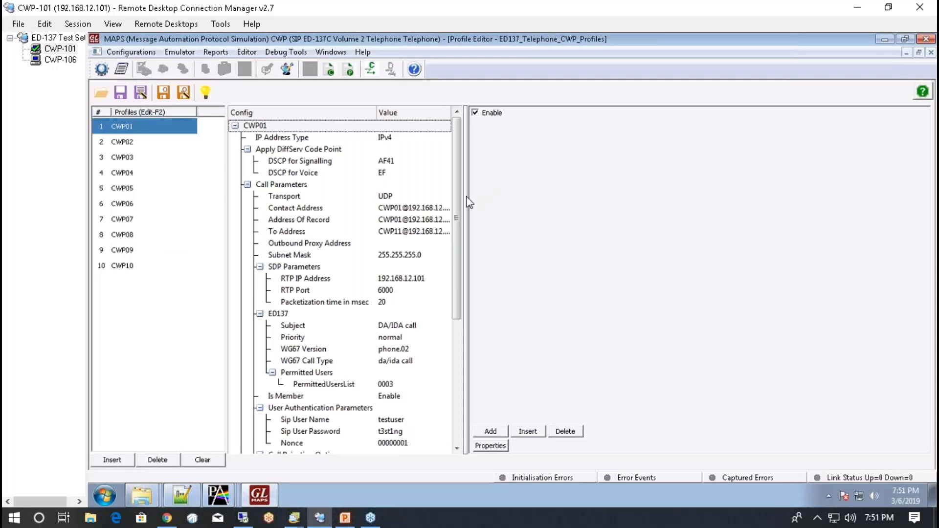
pyautogui.moveTo(465, 197); pyautogui.dragTo(510, 198)
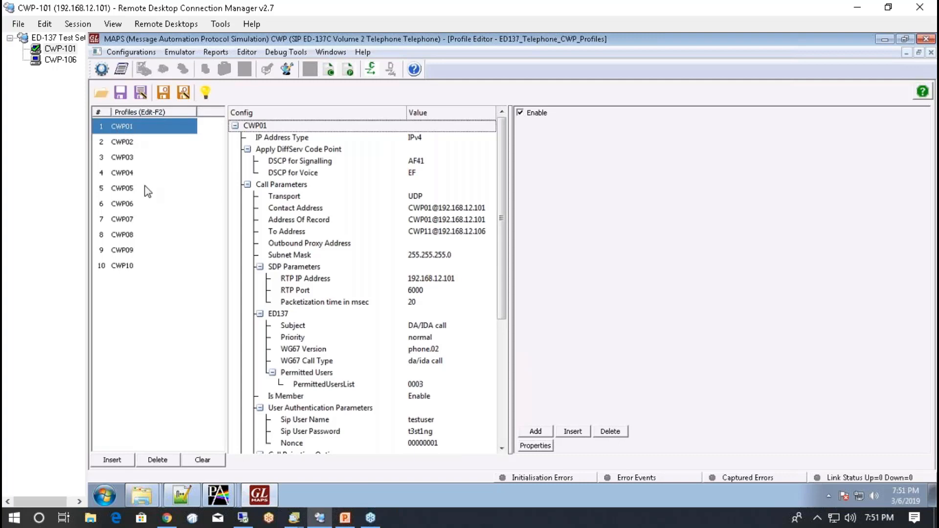
pyautogui.click(113, 460)
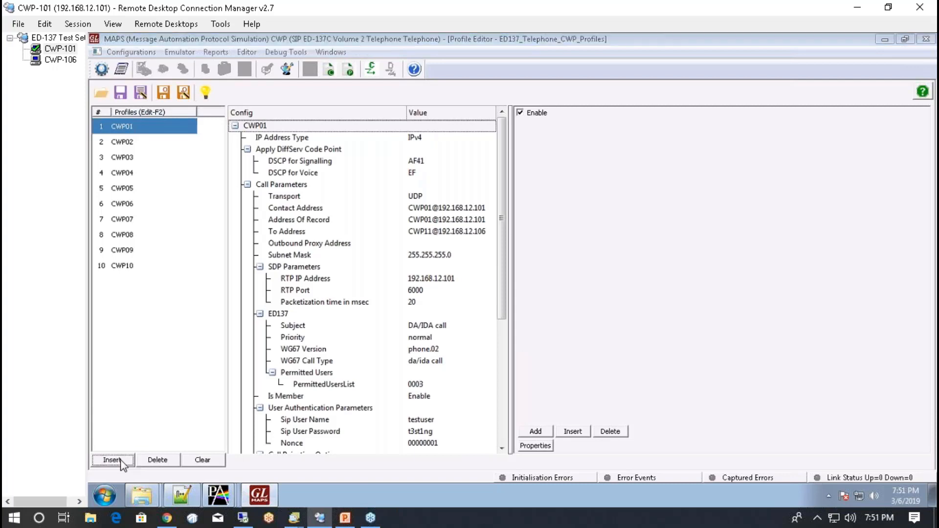
pyautogui.write('CWP11')
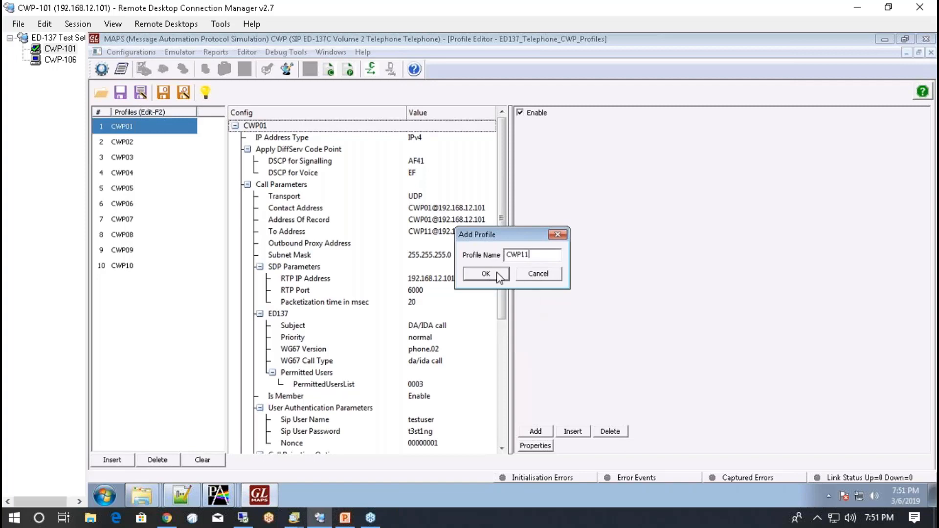
pyautogui.click(534, 276)
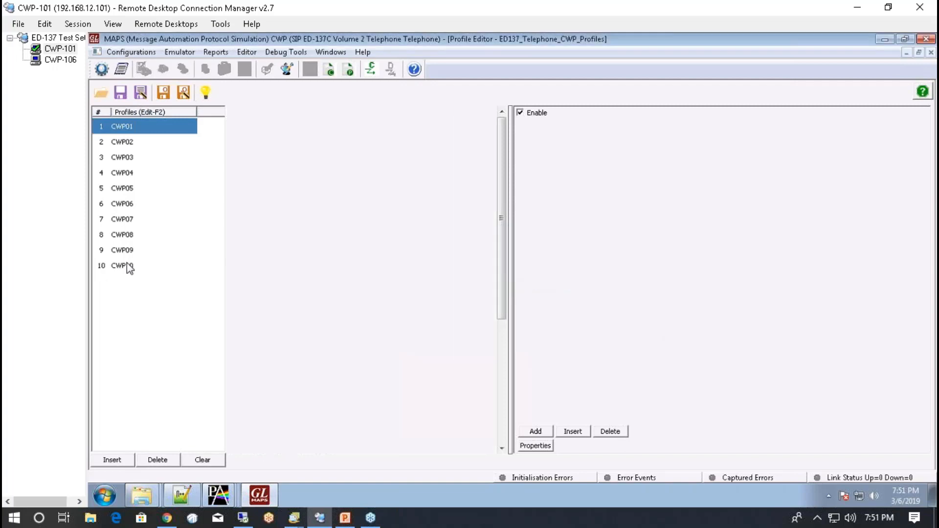
# - Insert a new profile named CWP11 after CWP10
pyautogui.click(125, 265)
pyautogui.click(116, 464)
pyautogui.write('CWP11')
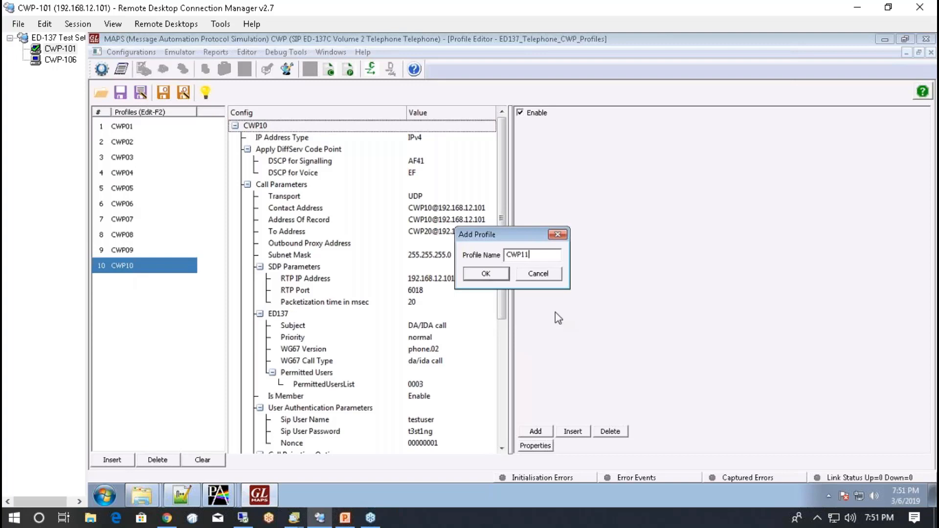
pyautogui.click(498, 274)
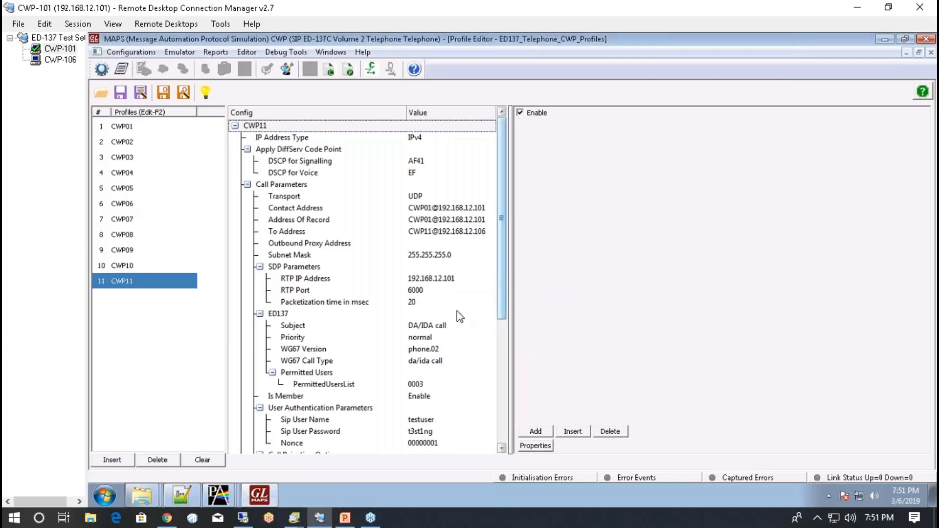
# - Compare profiles CWP10 and CWP11, and open the contact address field of CWP11
pyautogui.click(151, 266)
pyautogui.click(146, 279)
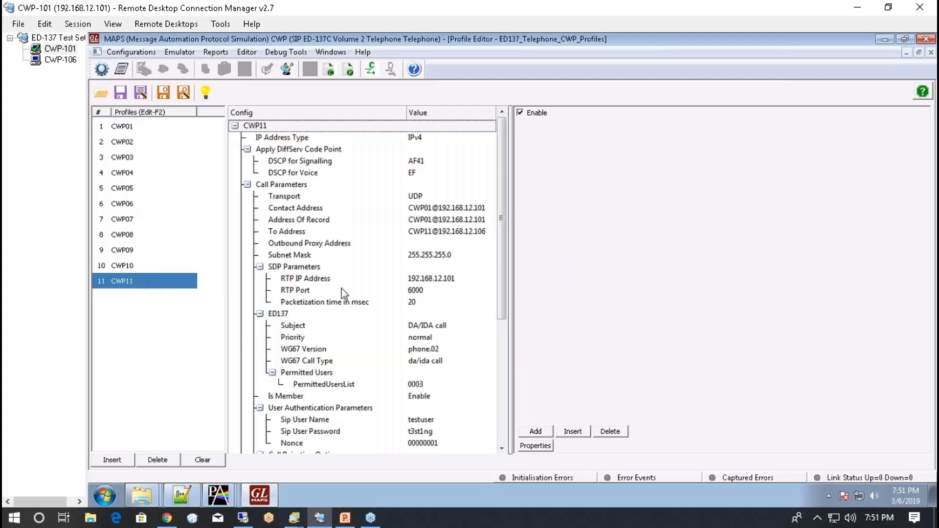
pyautogui.click(454, 207)
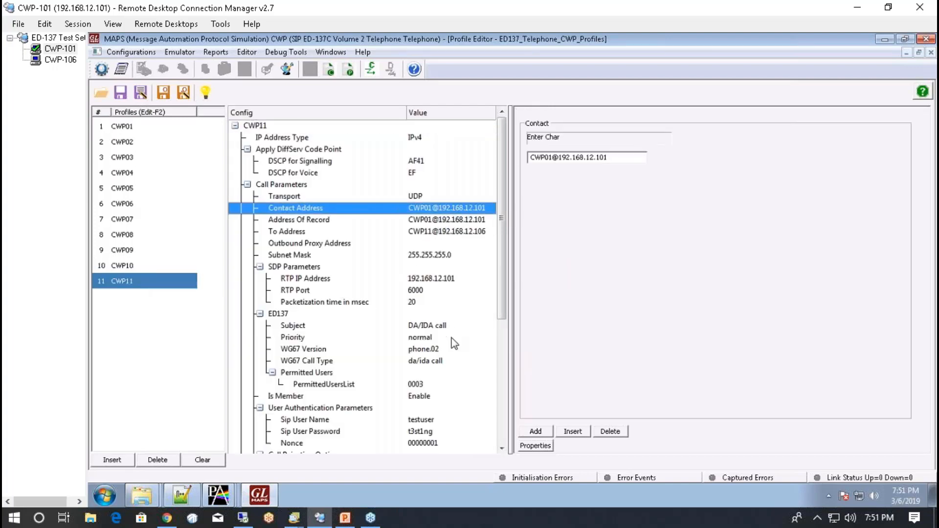
# - Inspect the IP address type options of profile CWP01, keep IPv4, and collapse its Apply DiffServ Code Point group
pyautogui.click(123, 127)
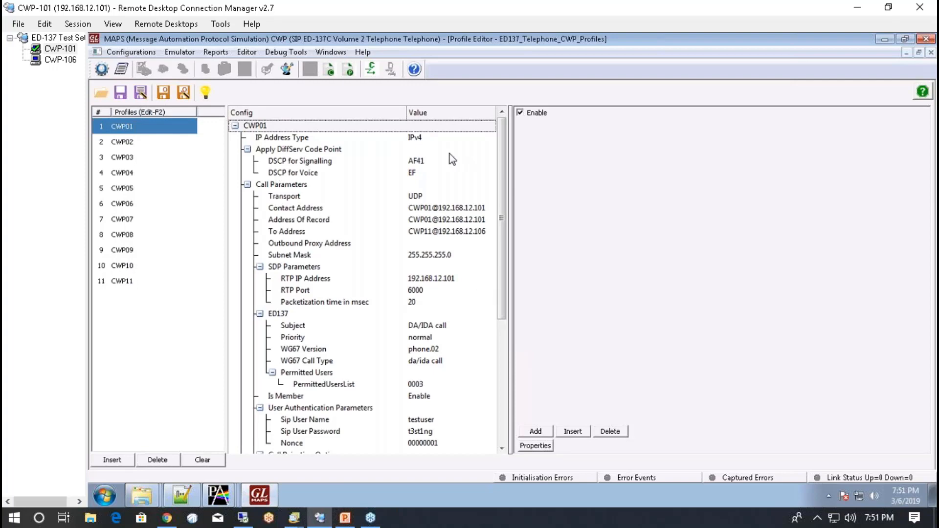
pyautogui.click(286, 140)
pyautogui.click(585, 156)
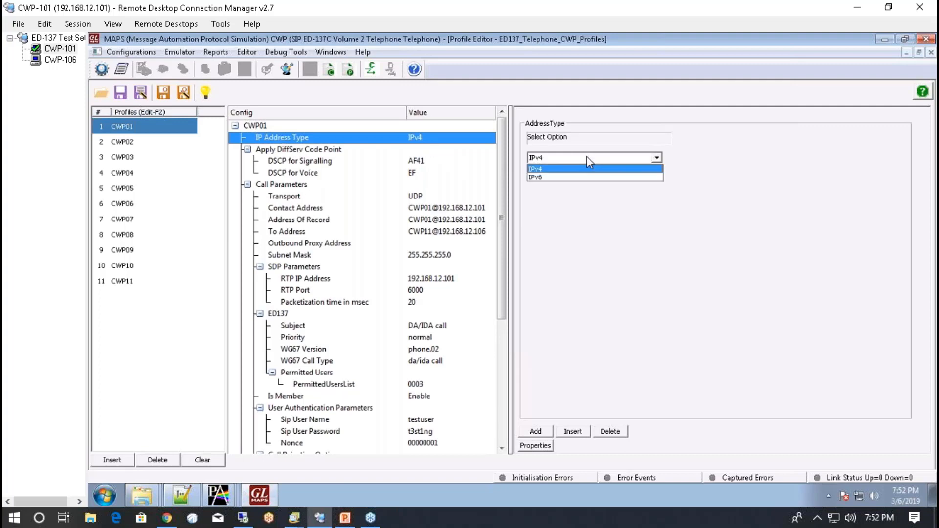
pyautogui.click(586, 157)
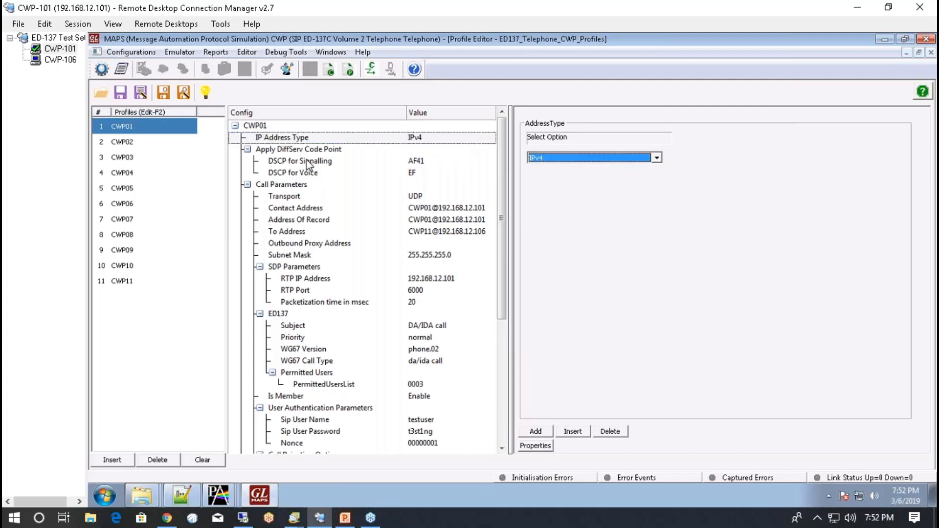
pyautogui.doubleClick(294, 150)
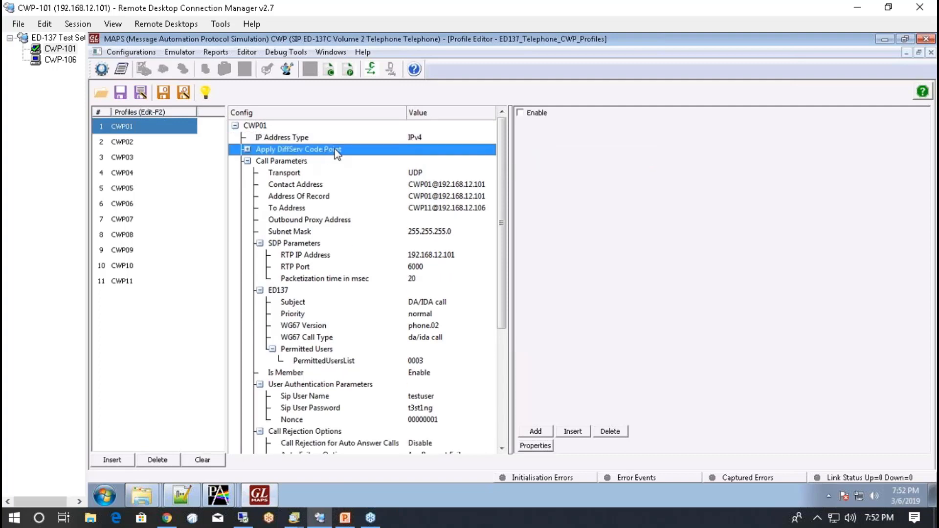
# - Enable Apply DiffServ Code Point for CWP01 to view its signalling and voice DSCP fields, and disable it again
pyautogui.click(521, 112)
pyautogui.click(521, 113)
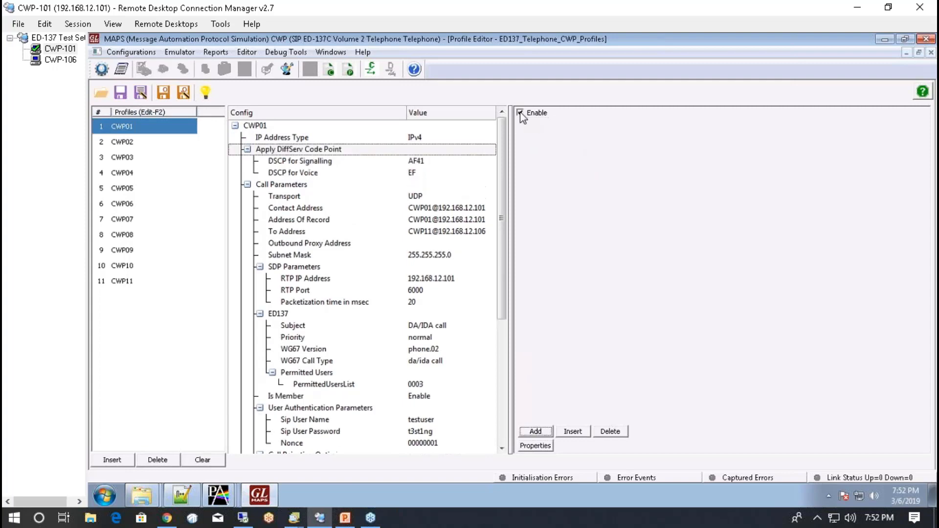
pyautogui.click(521, 113)
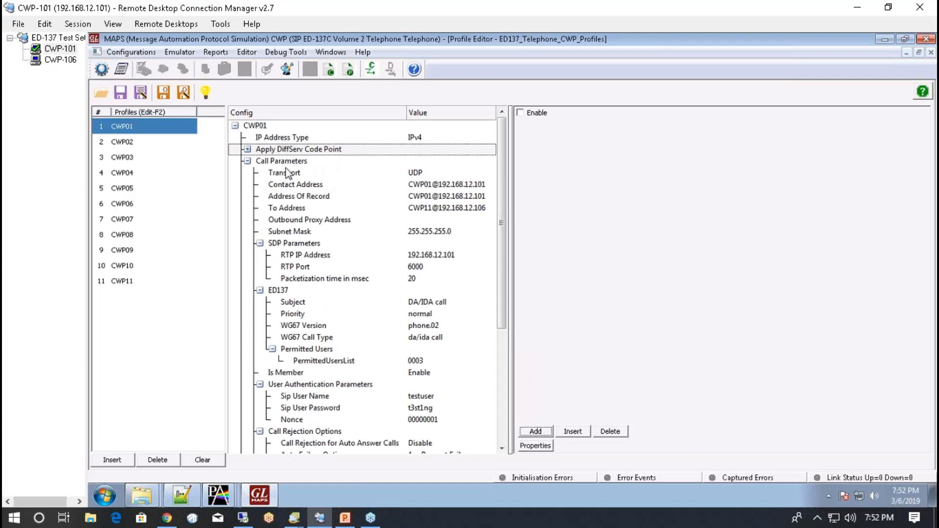
# - Inspect the transport options in CWP01's call parameters and keep UDP
pyautogui.click(285, 174)
pyautogui.click(605, 157)
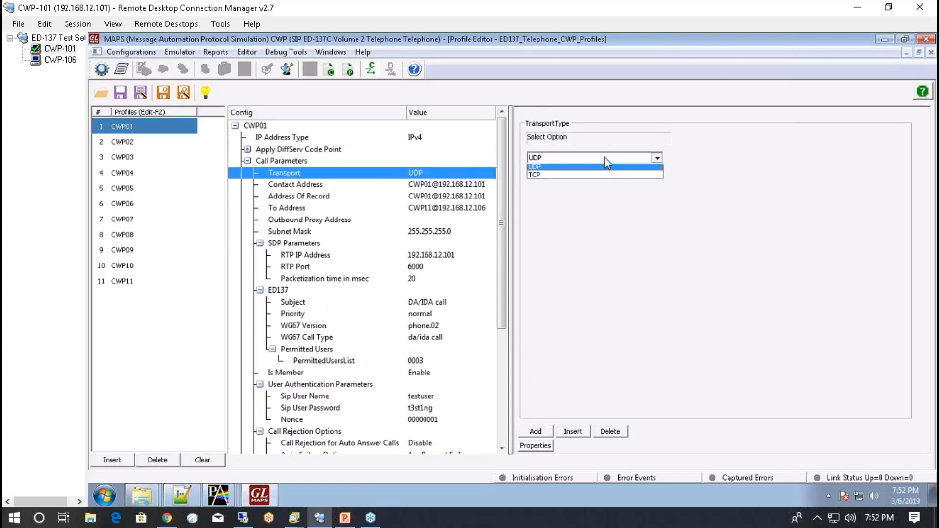
pyautogui.click(604, 157)
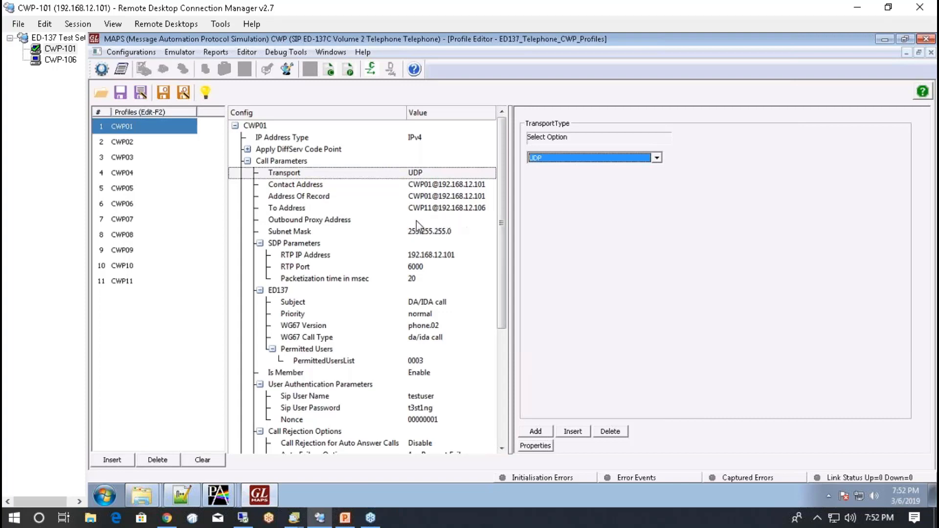
# - View CWP01's outbound proxy address, RTP IP address and packetization time settings
pyautogui.click(292, 222)
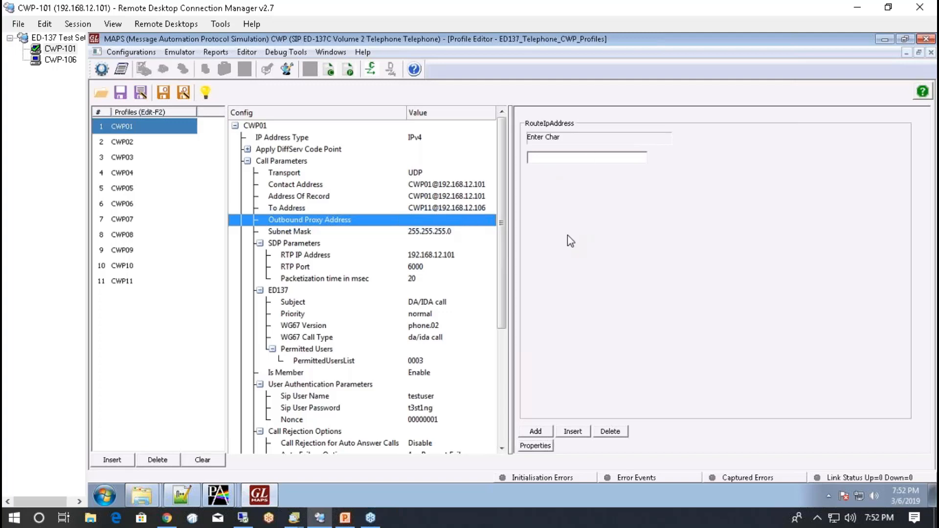
pyautogui.click(305, 255)
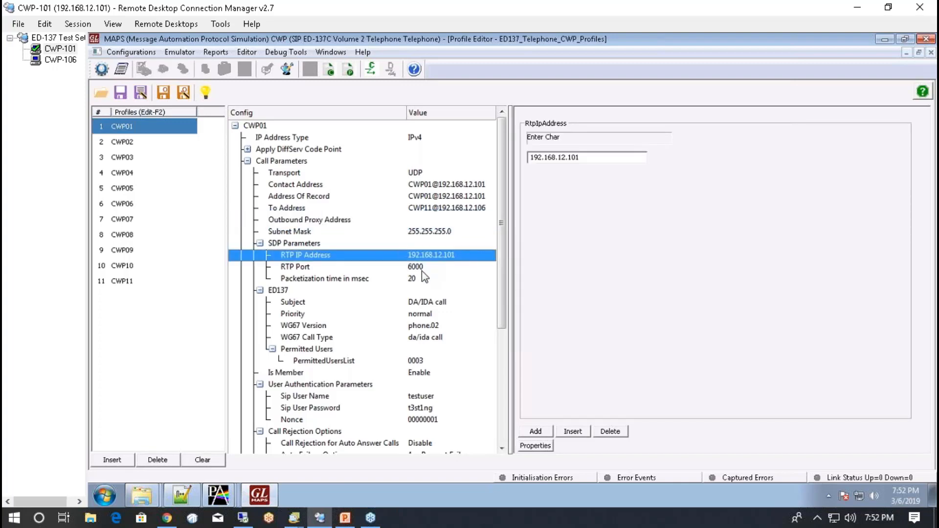
pyautogui.click(361, 280)
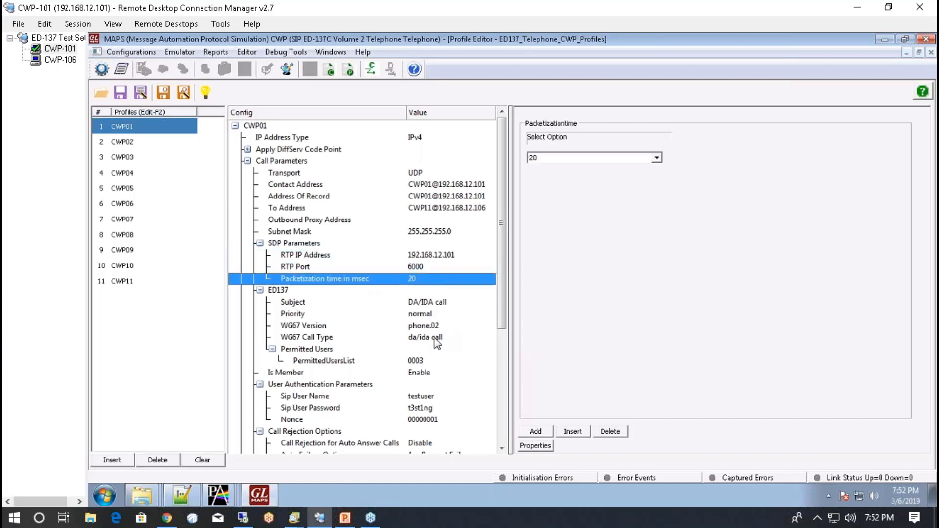
# - Look through the full list of ED137 Subject options for CWP01 and keep DA/IDA call
pyautogui.click(286, 291)
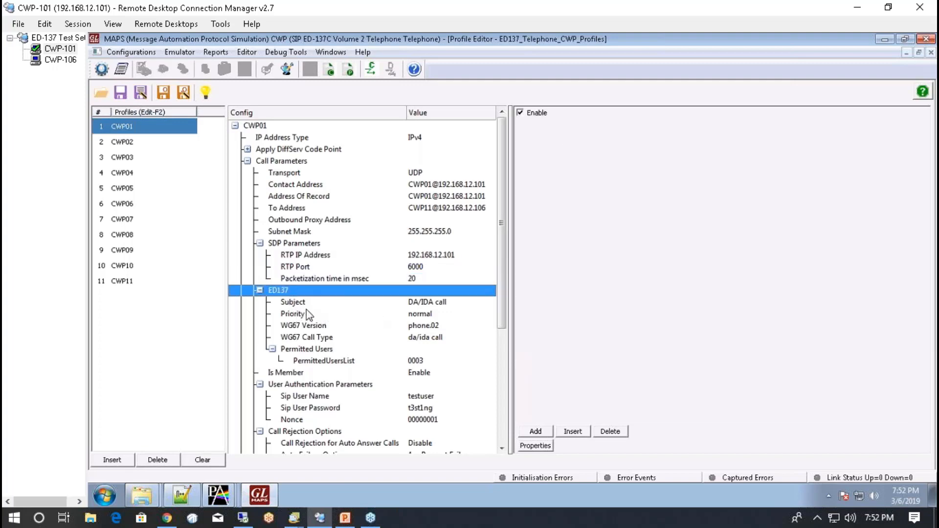
pyautogui.click(431, 302)
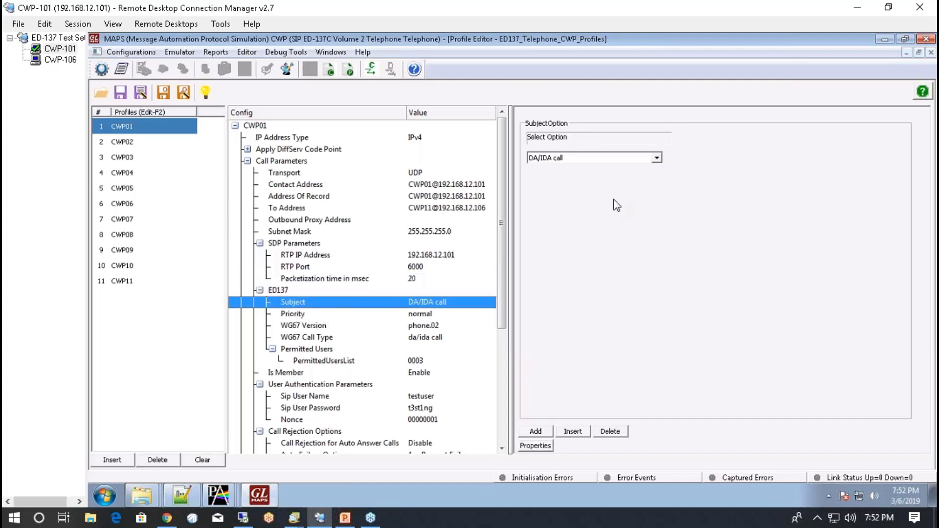
pyautogui.click(623, 157)
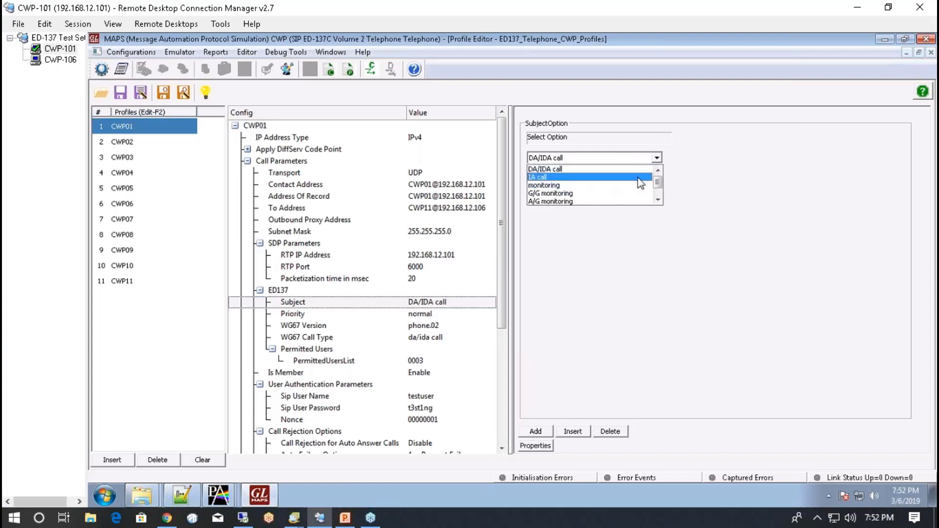
pyautogui.scroll(-1, 660, 197)
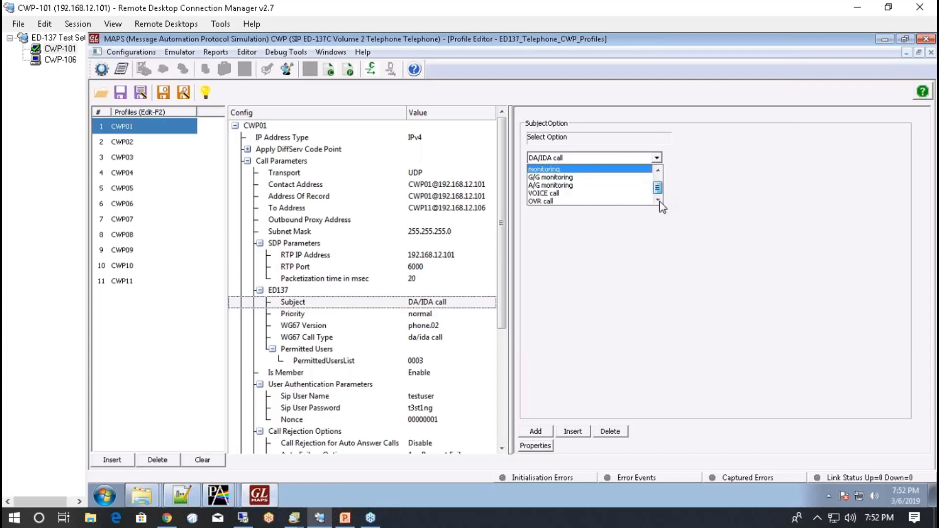
pyautogui.click(658, 170)
pyautogui.scroll(-2, 659, 188)
pyautogui.scroll(2, 659, 190)
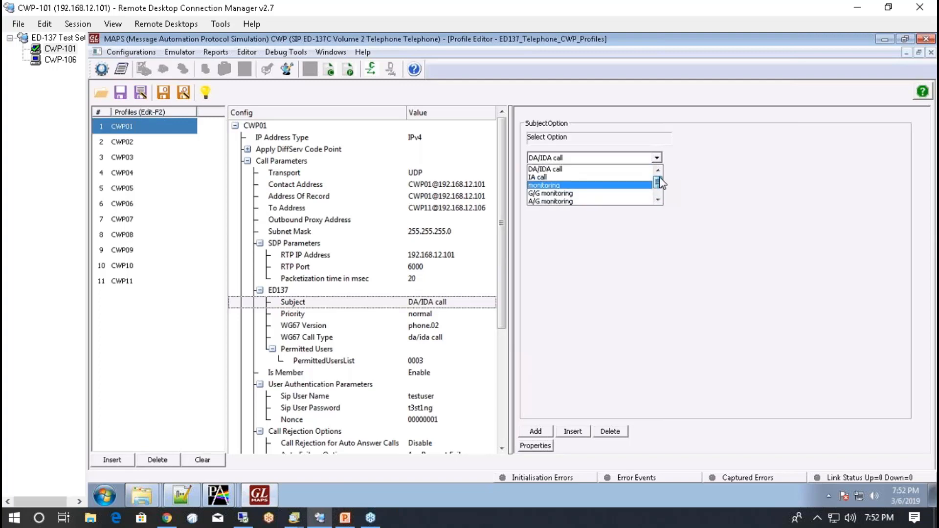
pyautogui.click(606, 169)
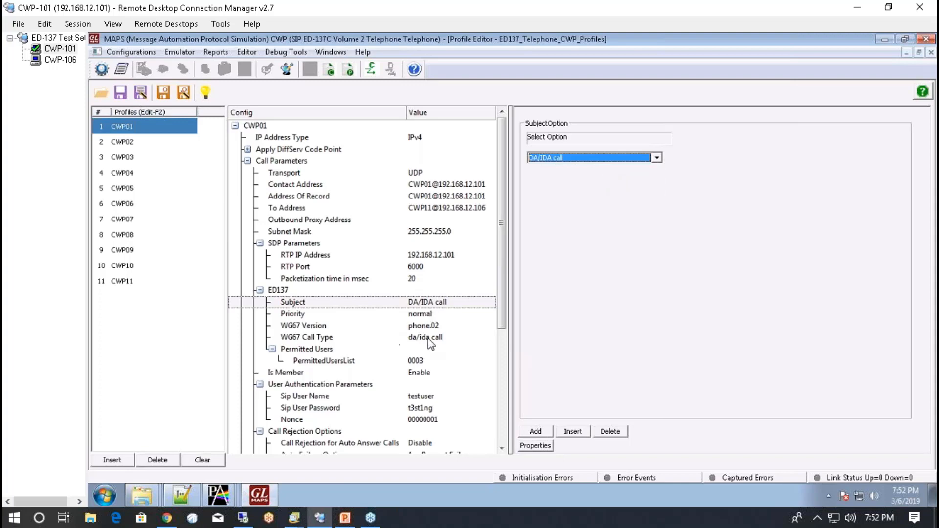
pyautogui.click(424, 305)
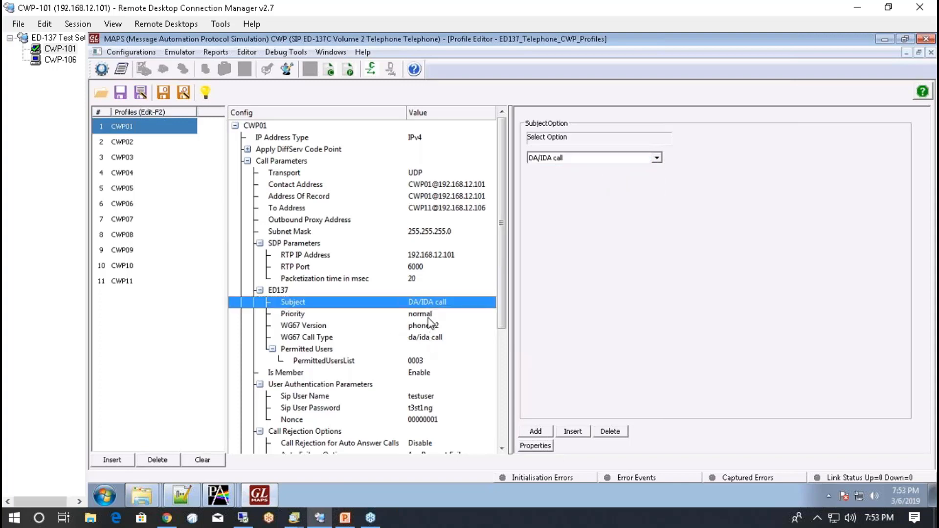
# - Inspect the ED137 Priority options of CWP01 and keep normal
pyautogui.click(429, 316)
pyautogui.click(657, 158)
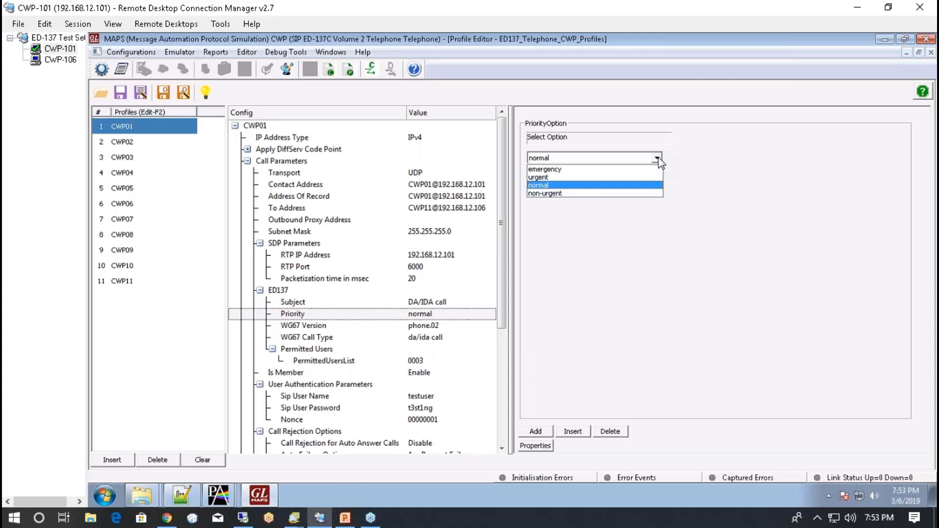
pyautogui.click(657, 160)
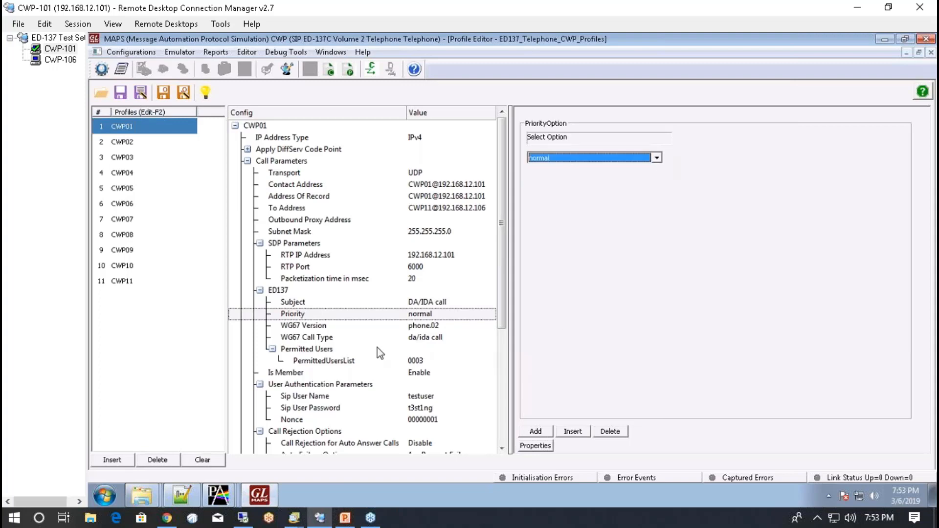
# - Inspect the WG67 Version and WG67 Call Type options of CWP01, keeping phone.02 and da/ida call
pyautogui.click(320, 326)
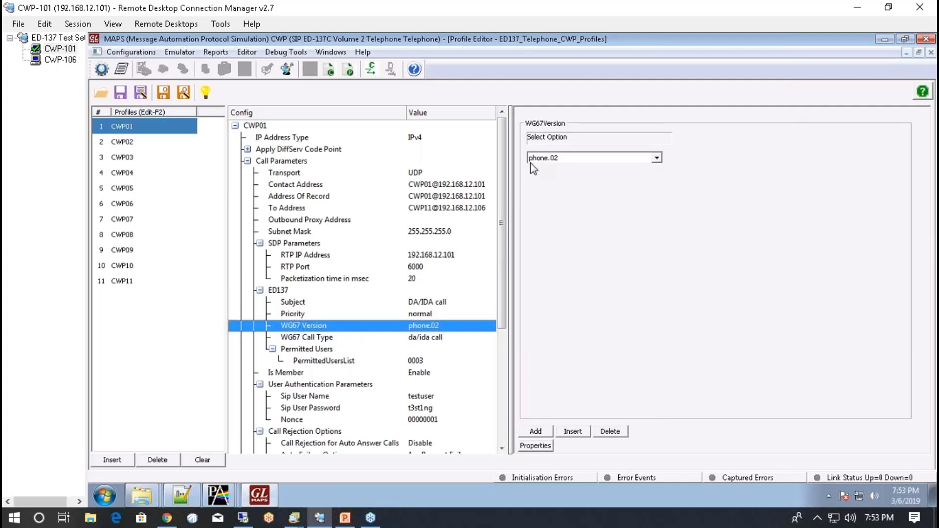
pyautogui.click(657, 159)
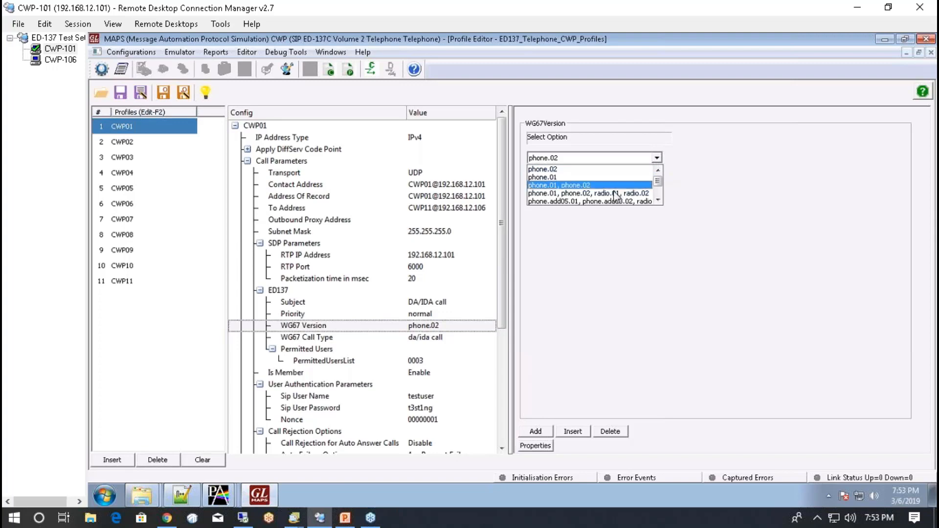
pyautogui.click(565, 170)
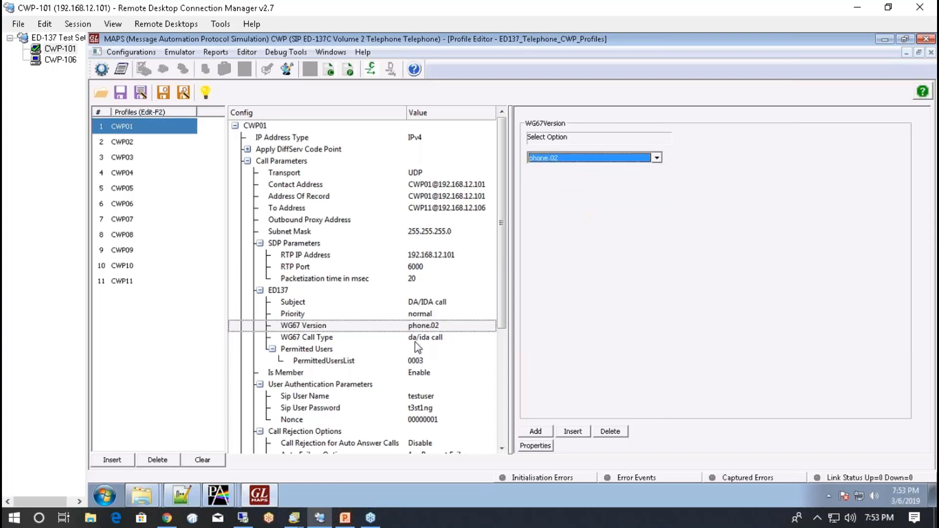
pyautogui.click(318, 338)
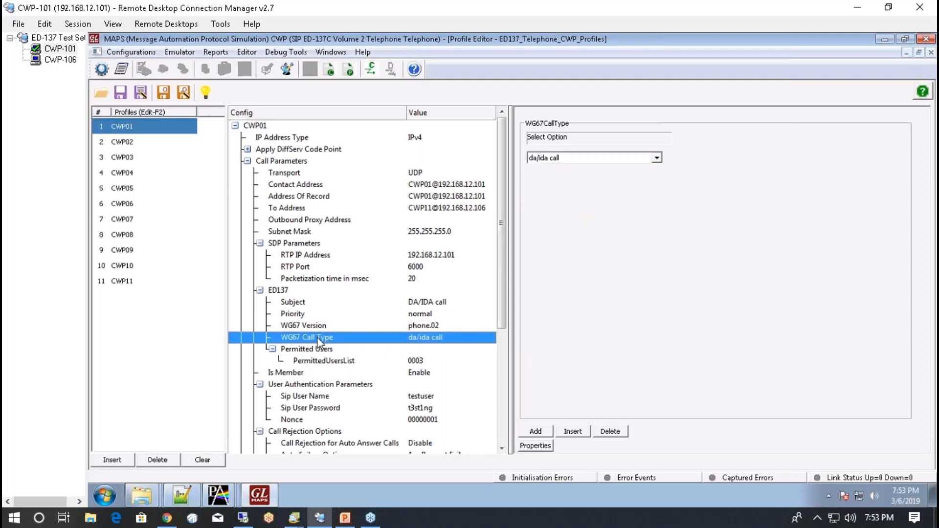
pyautogui.click(658, 158)
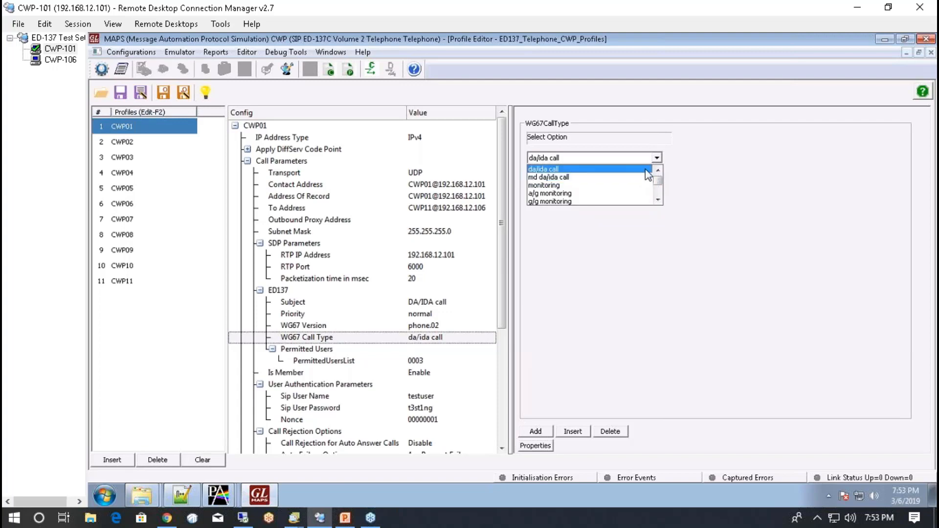
pyautogui.click(645, 169)
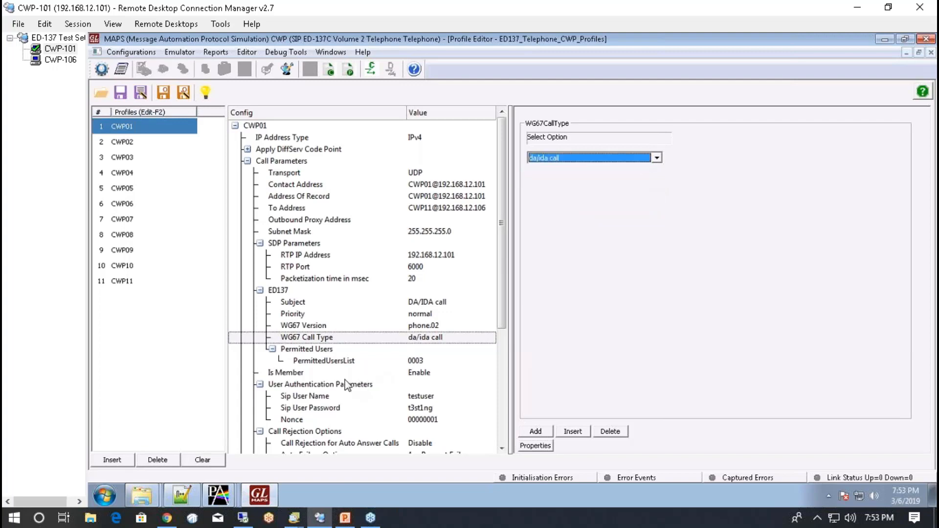
# - Collapse CWP01's Permitted Users group and inspect the Is Member options, keeping Enable
pyautogui.click(306, 351)
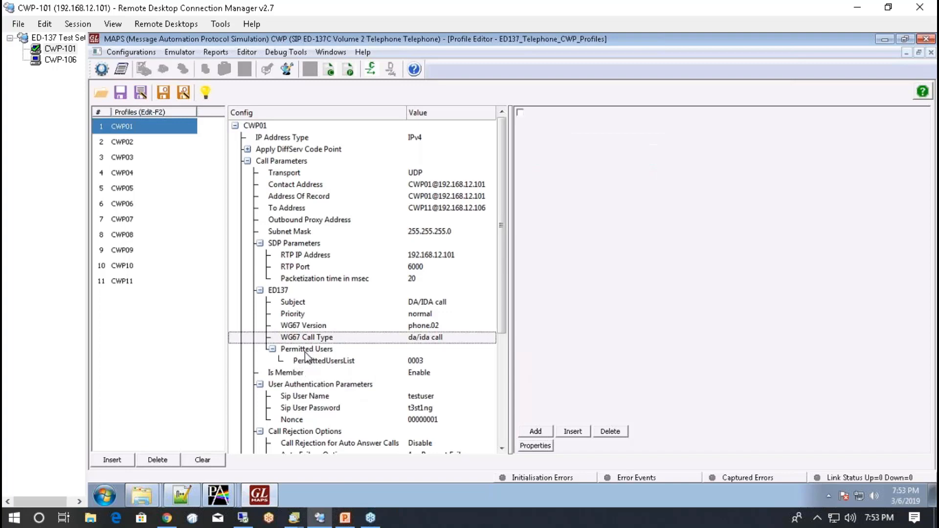
pyautogui.doubleClick(305, 351)
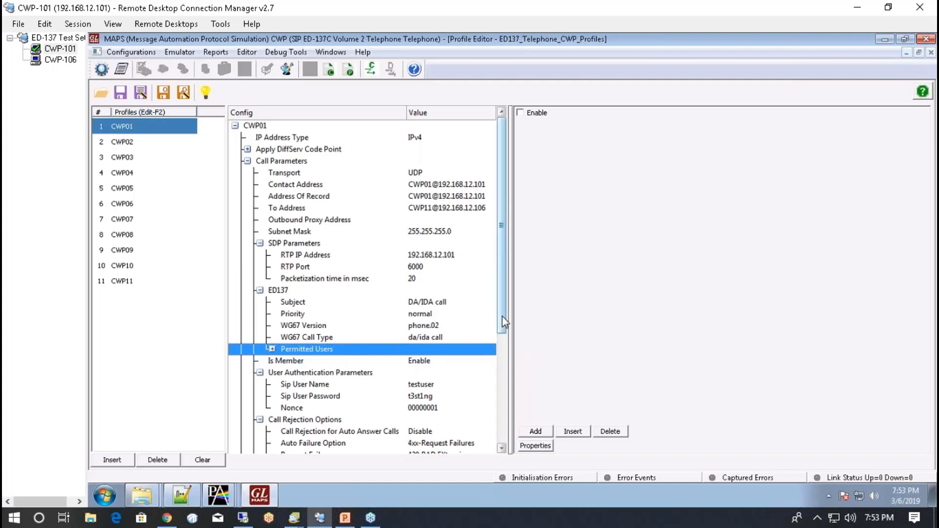
pyautogui.moveTo(504, 323); pyautogui.dragTo(501, 385)
pyautogui.click(285, 267)
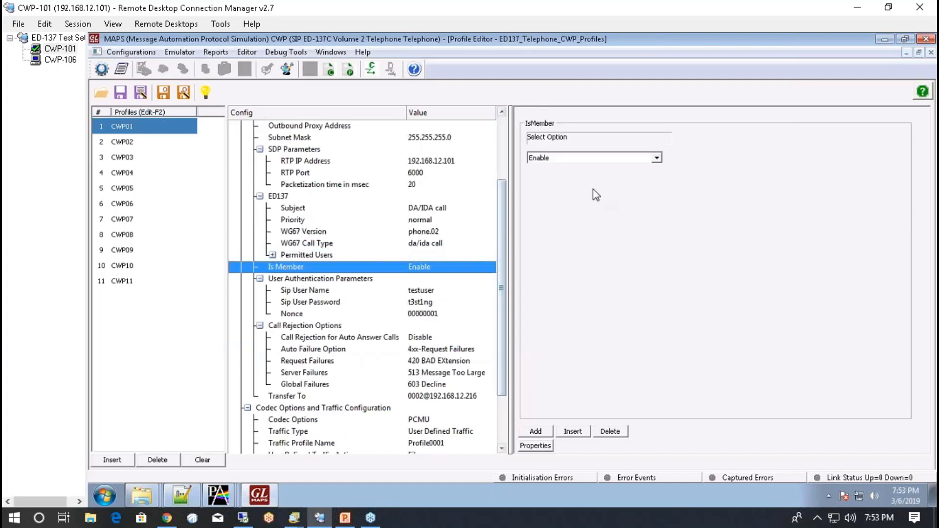
pyautogui.click(597, 158)
pyautogui.click(596, 158)
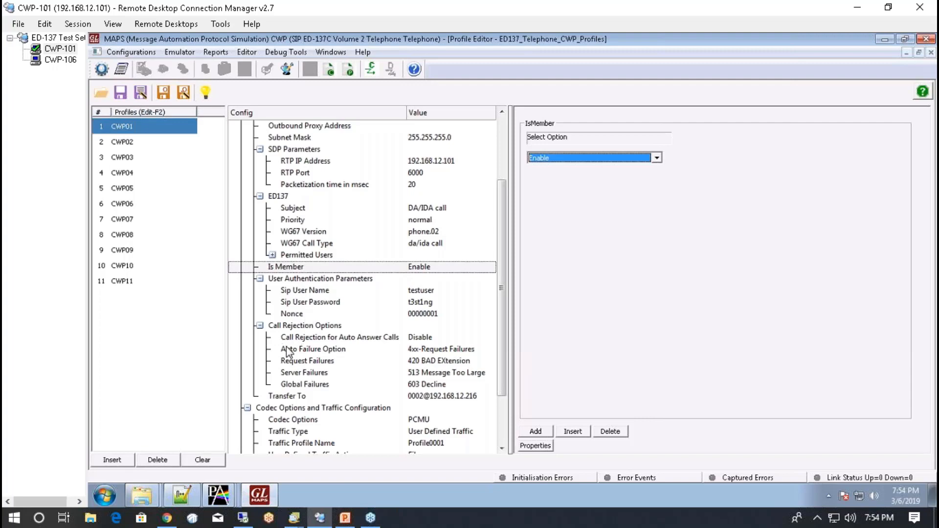
# - View CWP01's Call Rejection Options and the available request failure codes, keeping 420 BAD EXtension
pyautogui.click(322, 328)
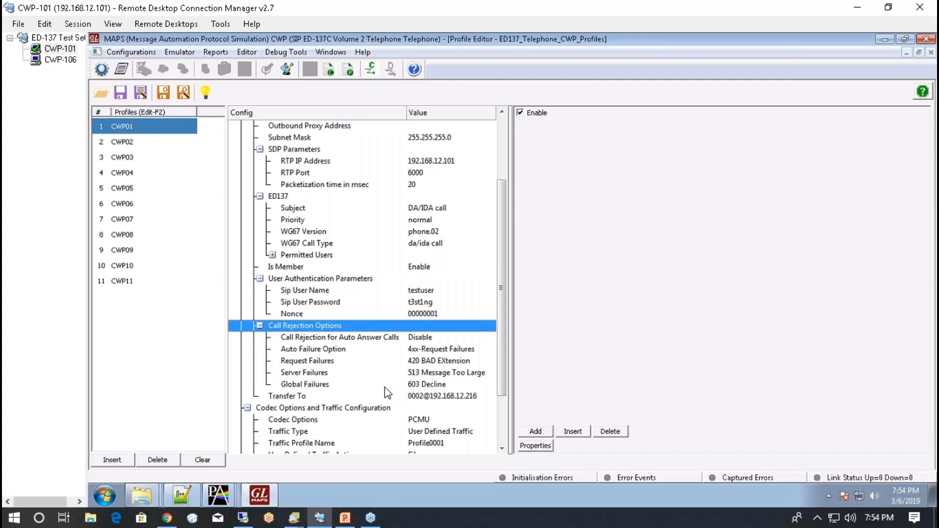
pyautogui.click(453, 363)
pyautogui.click(658, 158)
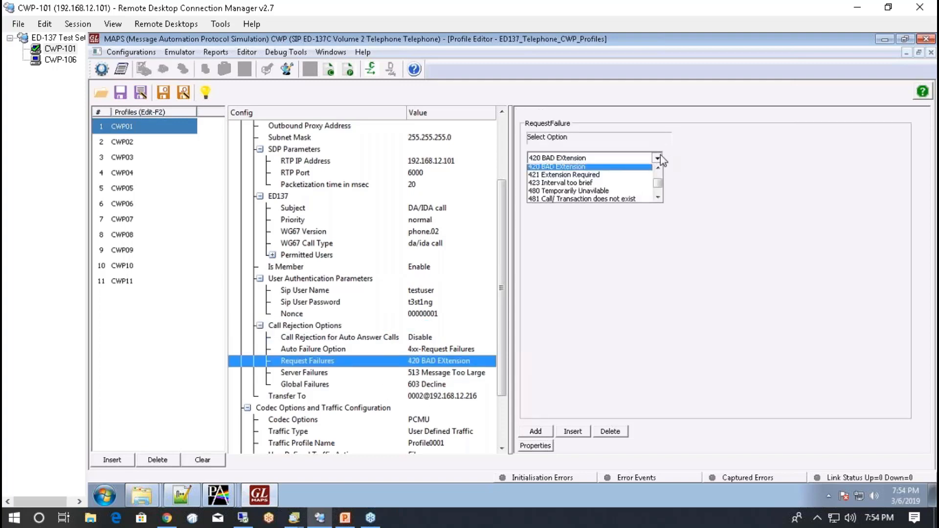
pyautogui.click(658, 157)
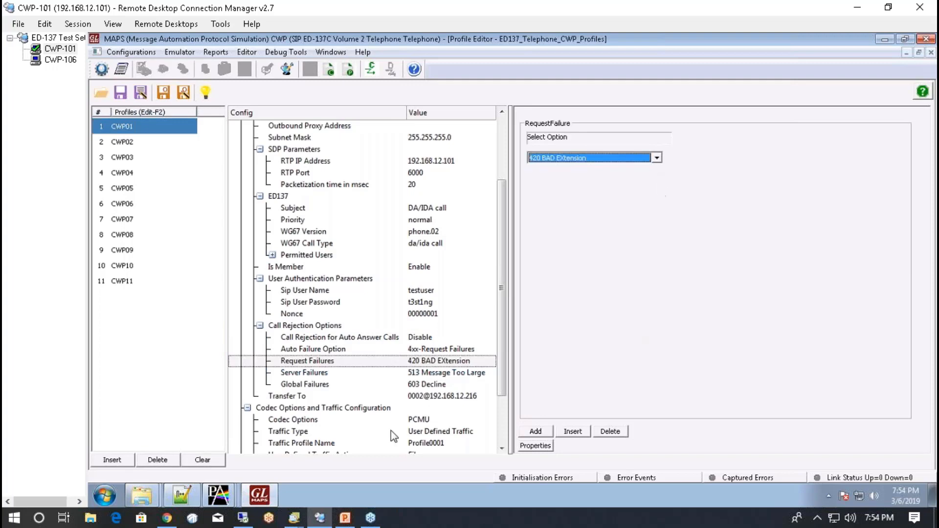
# - Inspect the codec choices in CWP01's Codec Options and Traffic Configuration and keep PCMU
pyautogui.moveTo(501, 391); pyautogui.dragTo(501, 437)
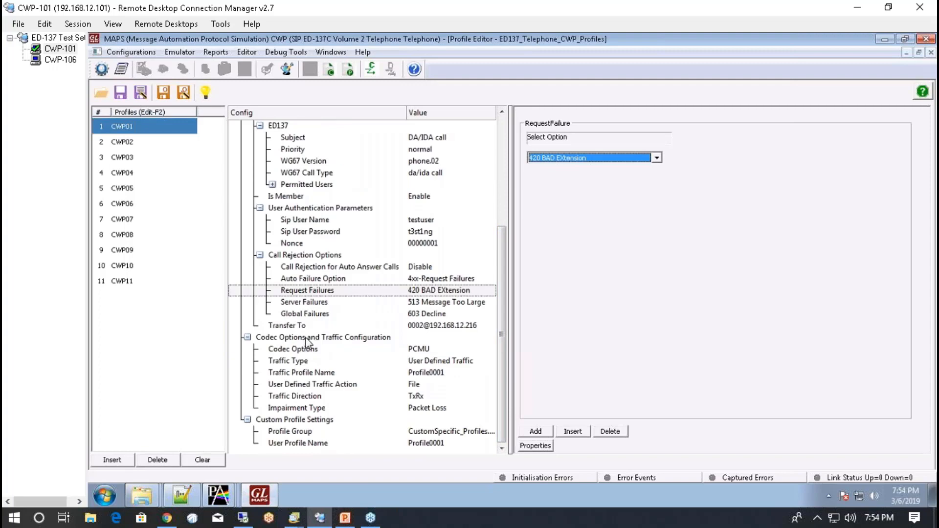
pyautogui.click(307, 338)
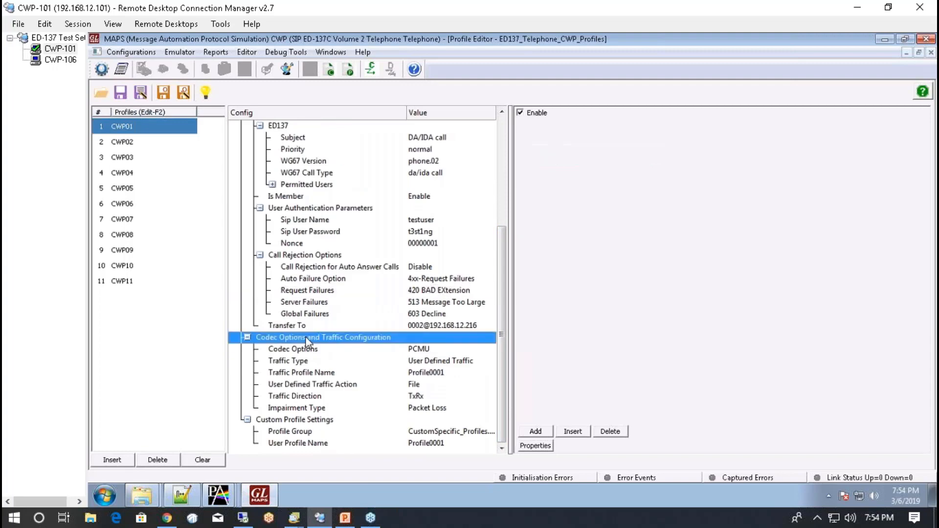
pyautogui.click(431, 350)
pyautogui.click(599, 160)
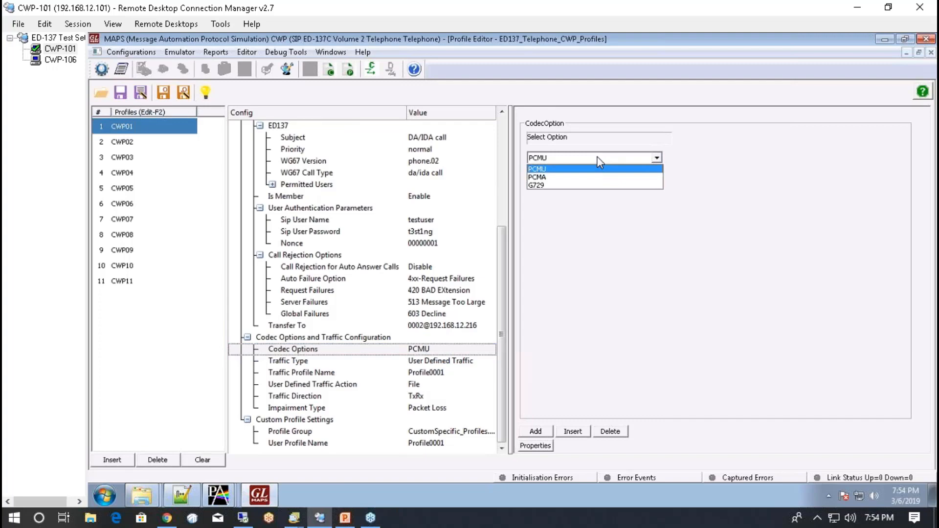
pyautogui.click(600, 161)
# - Inspect the User Defined Traffic Action options of CWP01 and keep File
pyautogui.click(415, 386)
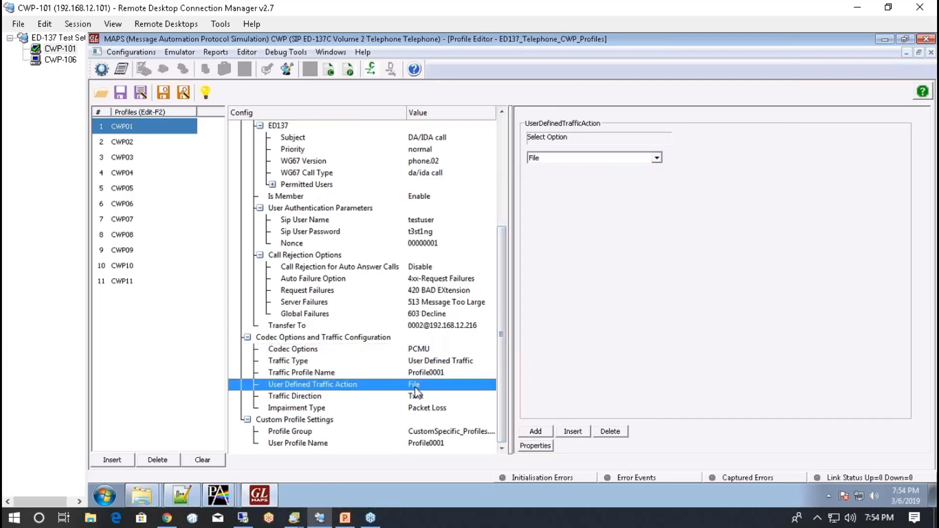
pyautogui.click(624, 158)
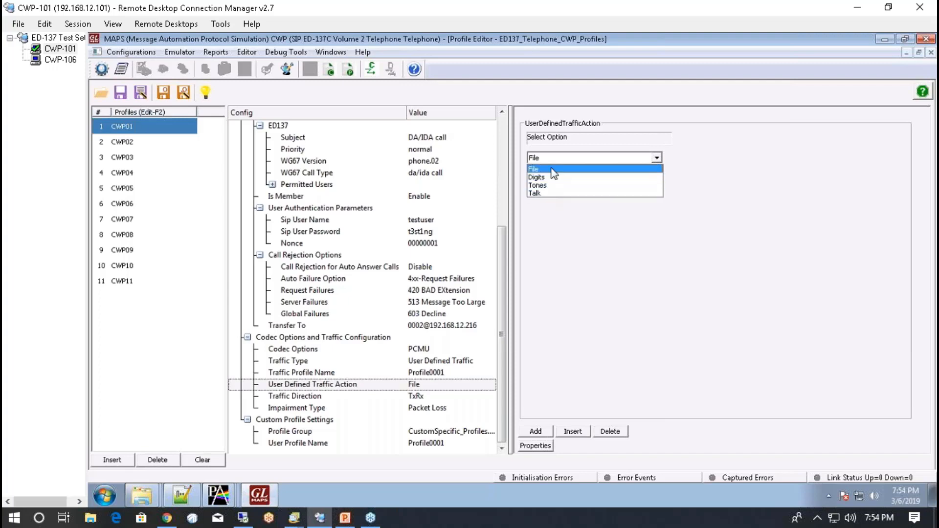
pyautogui.click(553, 171)
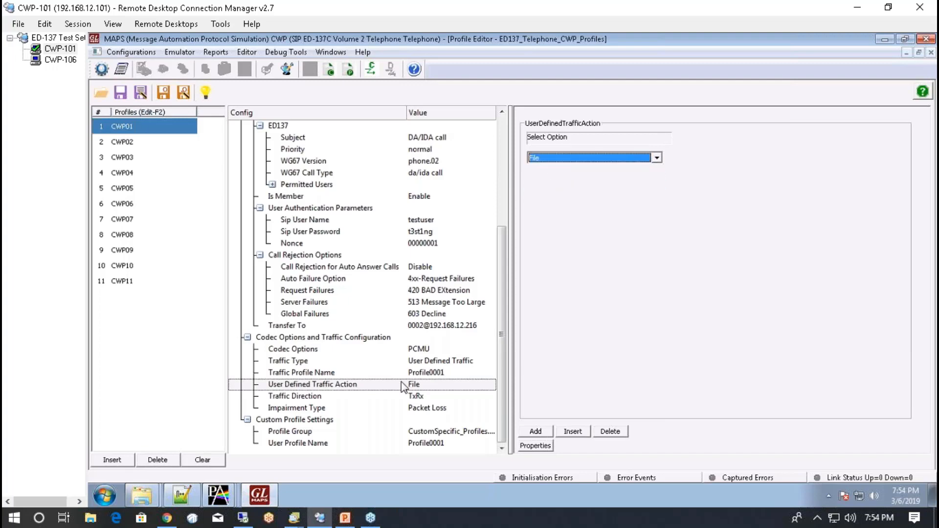
# - Compare the call and ED137 parameters of user profiles CWP01 through CWP05, including CWP04's To Address
pyautogui.click(131, 143)
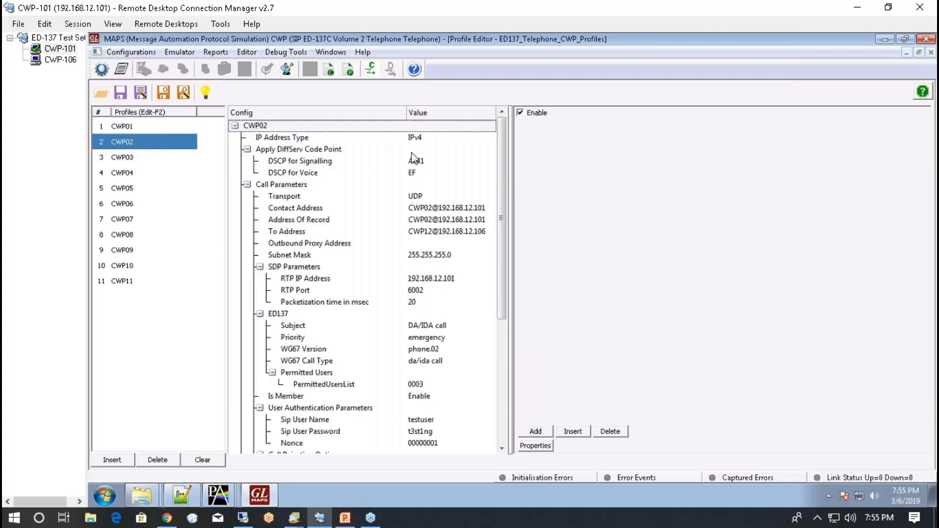
pyautogui.click(125, 126)
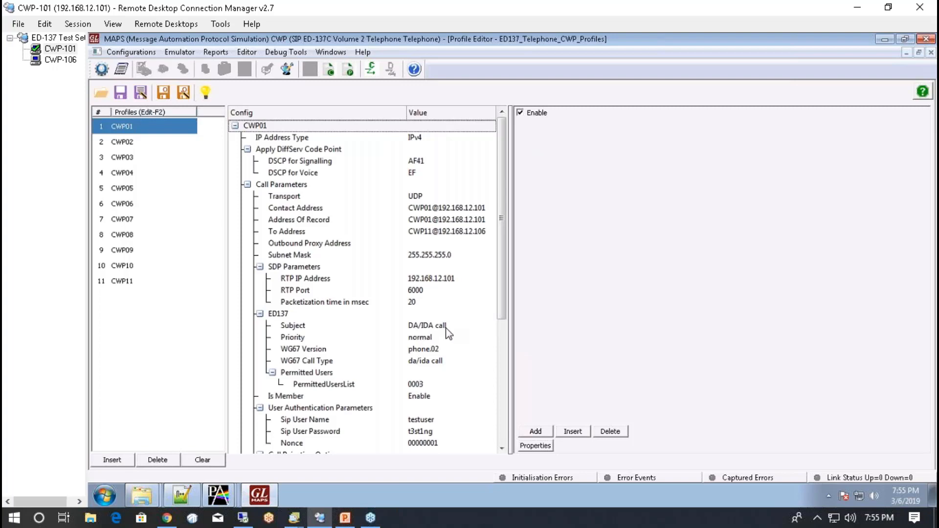
pyautogui.click(121, 143)
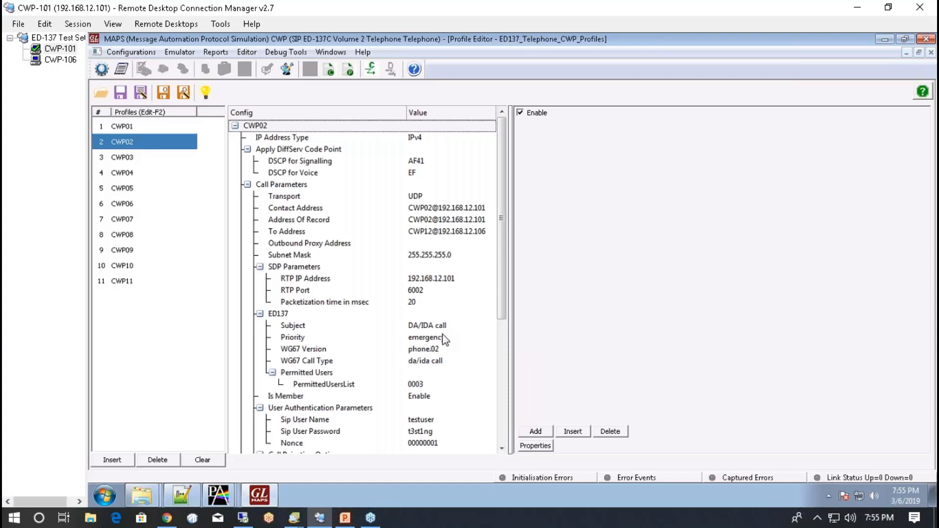
pyautogui.click(123, 159)
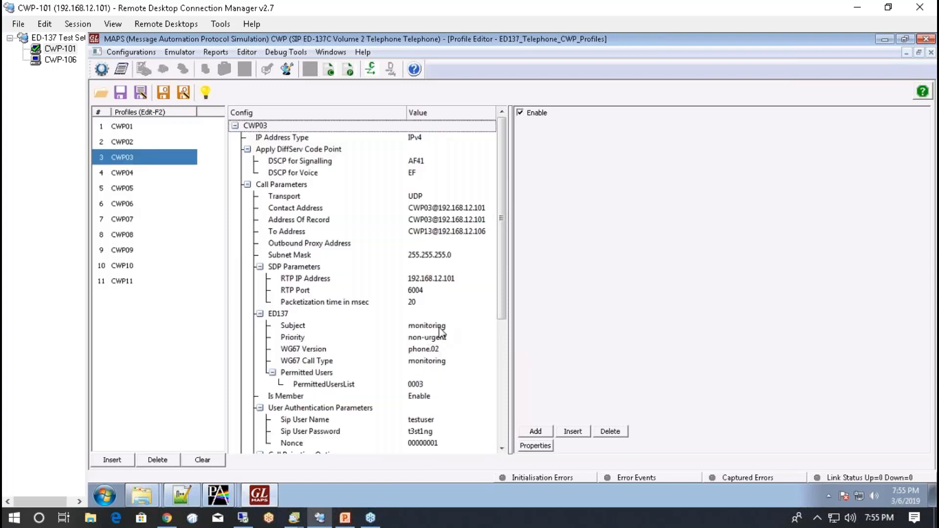
pyautogui.click(127, 173)
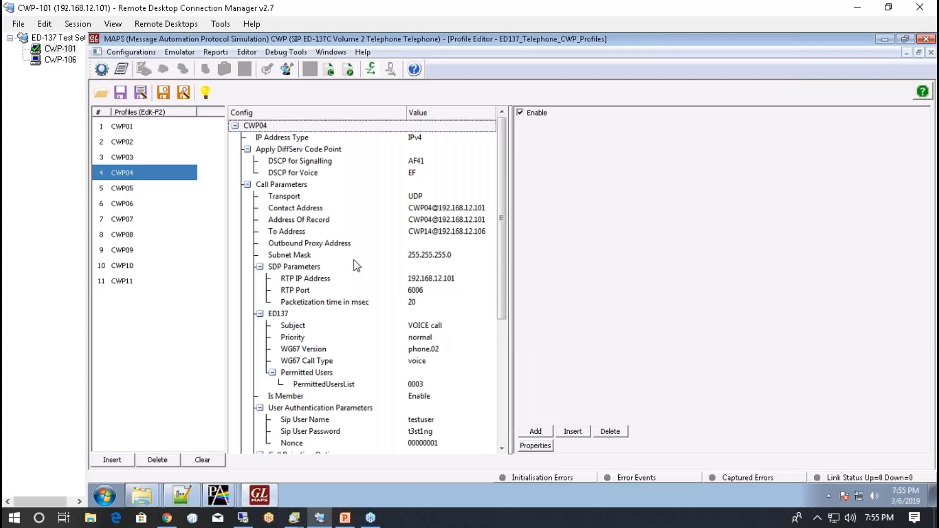
pyautogui.click(292, 233)
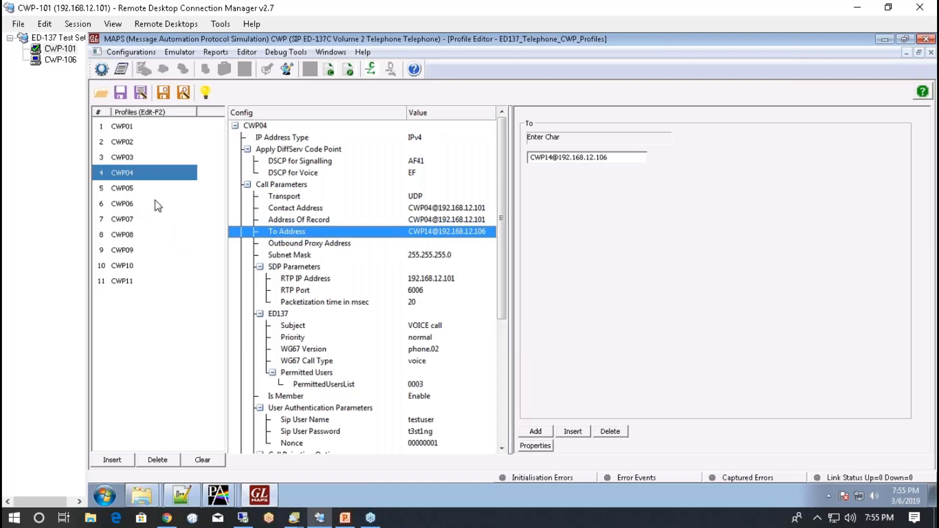
pyautogui.click(130, 190)
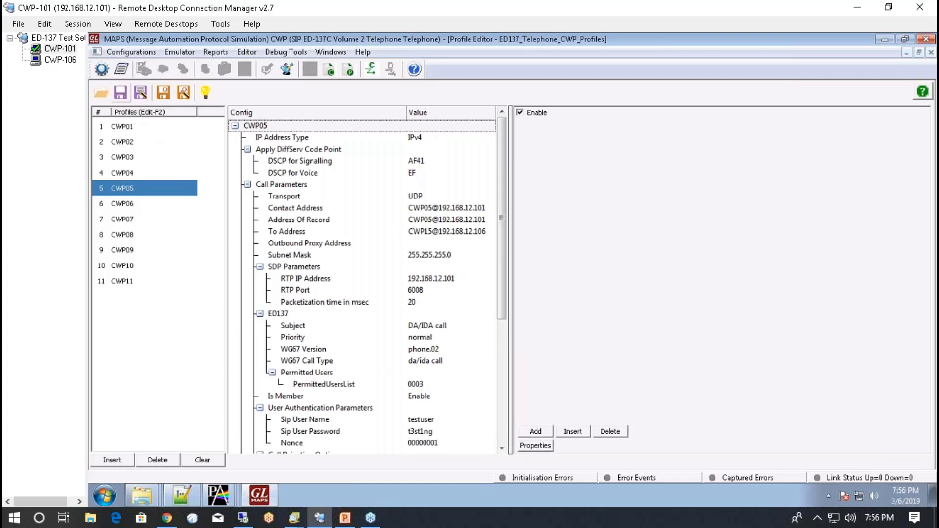
# - Return to the testbed setup on CWP-101 and start the testbed
pyautogui.click(101, 69)
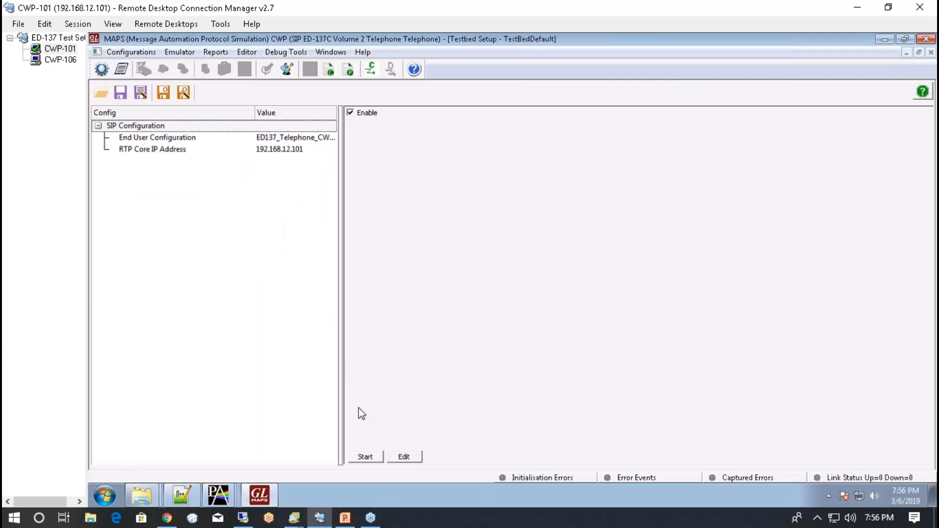
pyautogui.click(372, 456)
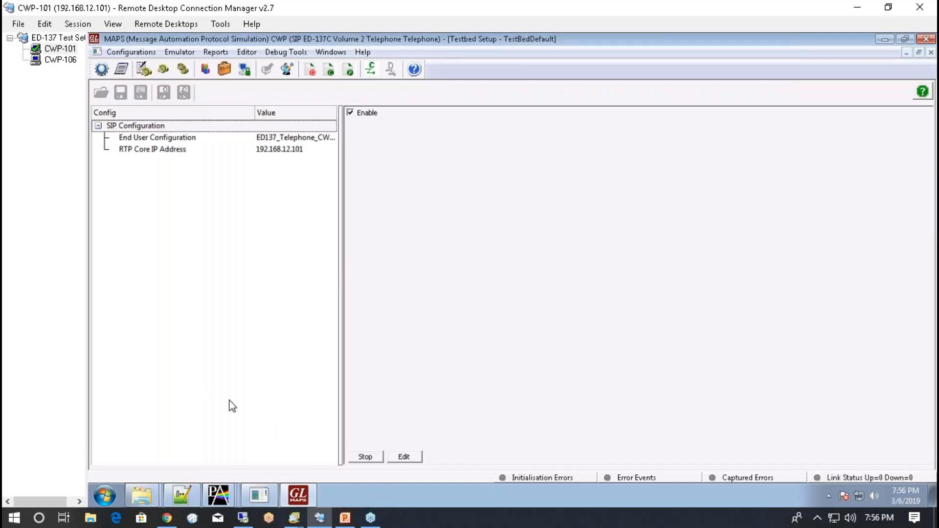
# - Switch to CWP-106 and launch MAPSED137Telephone with EUROCAE WG67, ED-137C Volume 2, CWP node emulation and the Telephone session type
pyautogui.click(69, 61)
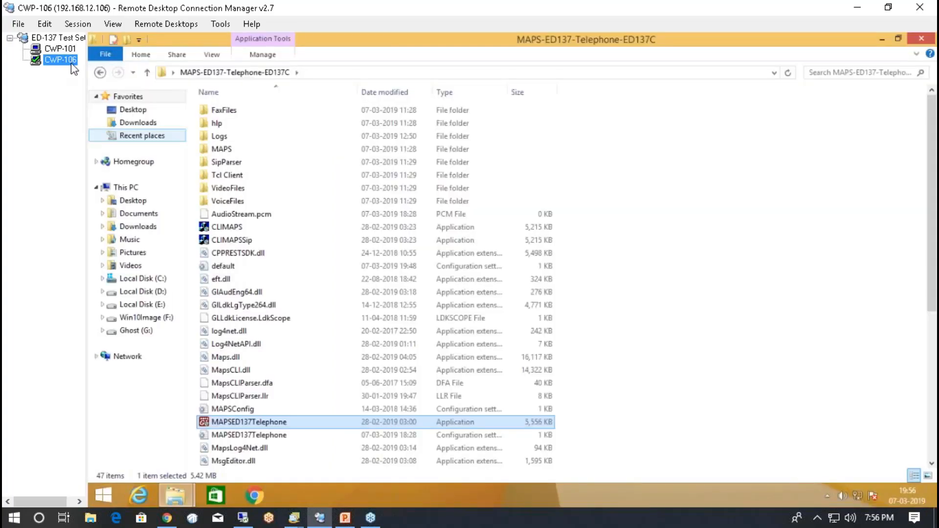
pyautogui.click(323, 423)
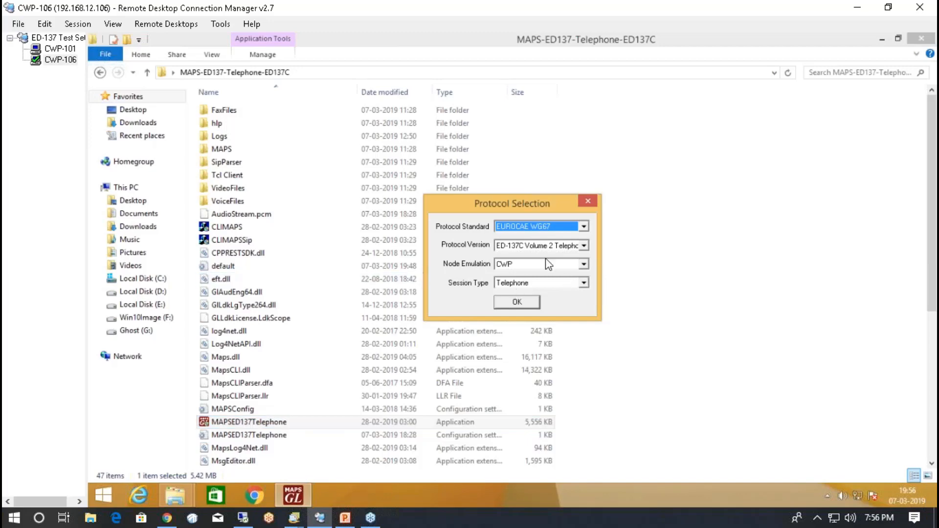
pyautogui.click(526, 304)
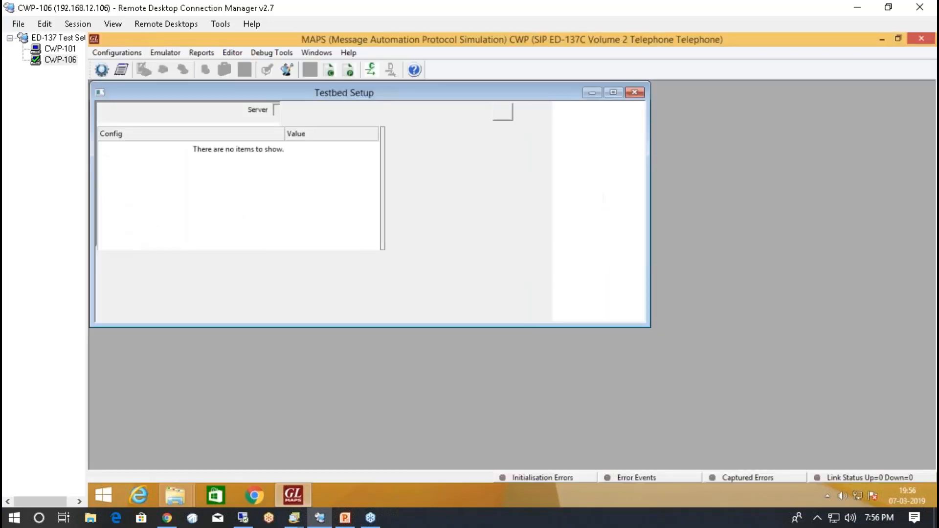
# - Open the Profile Editor maximized on CWP-106 and review CWP11's Contact Address, Address Of Record and To Address
pyautogui.click(234, 52)
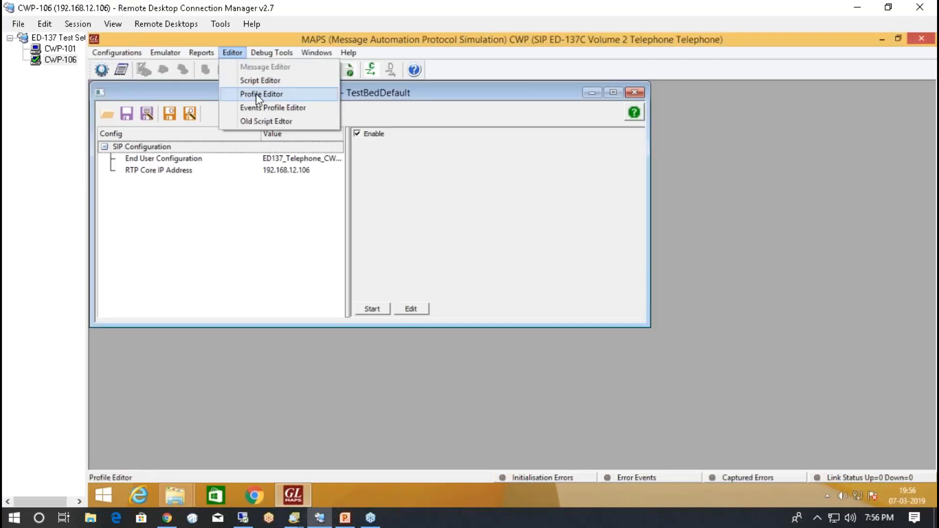
pyautogui.click(256, 94)
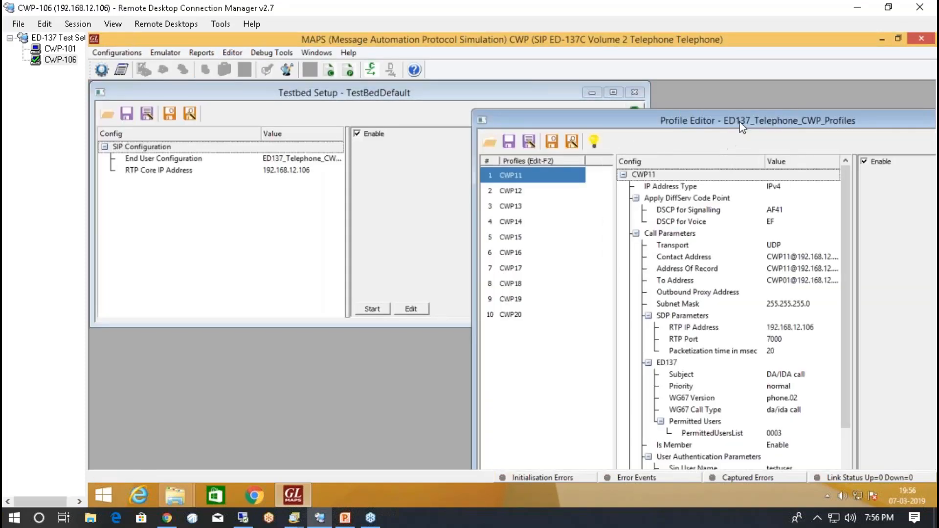
pyautogui.doubleClick(742, 127)
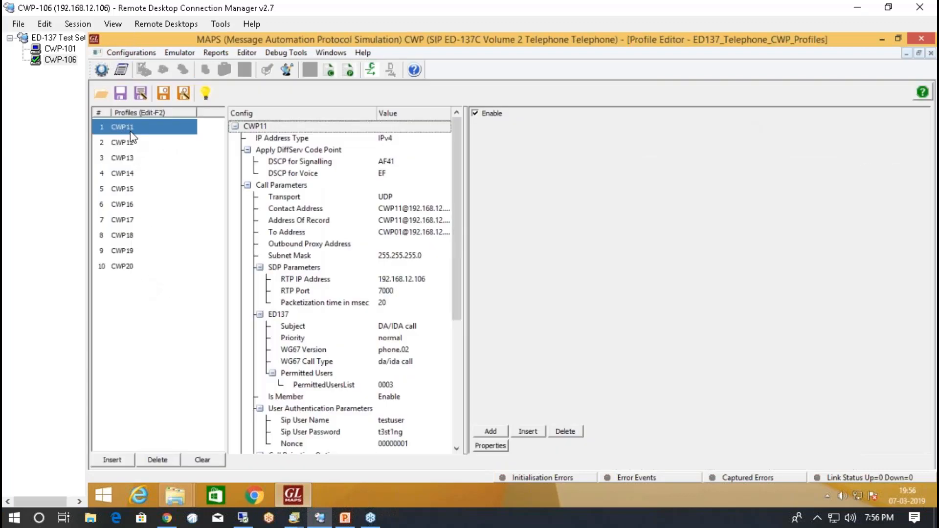
pyautogui.click(434, 209)
pyautogui.click(432, 220)
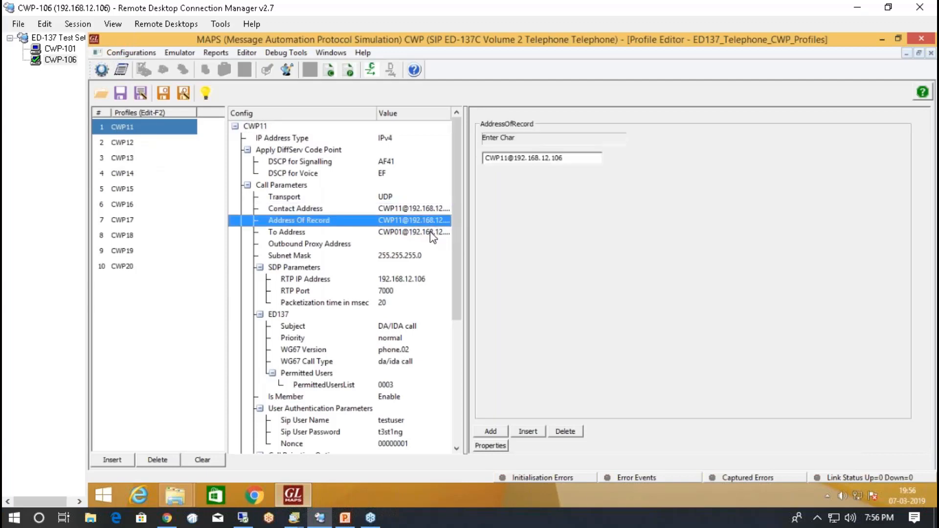
pyautogui.click(430, 232)
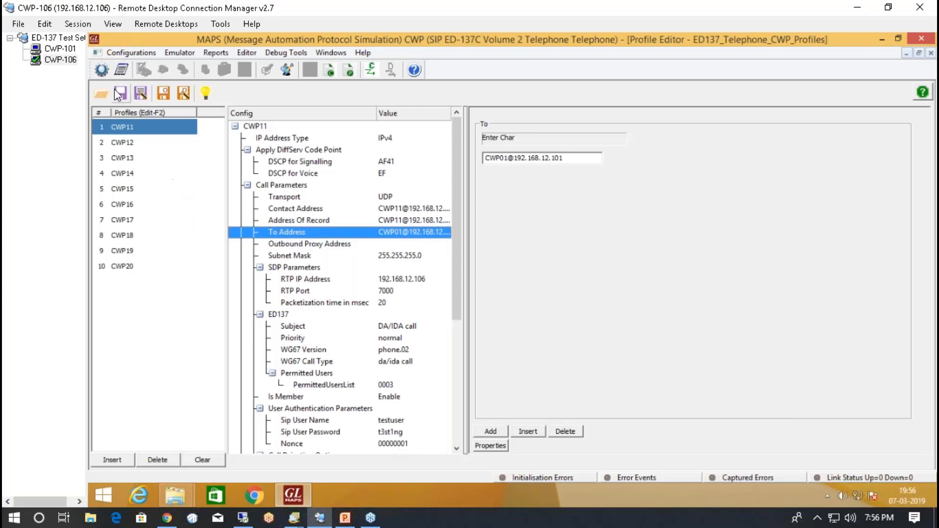
# - Start the testbed on CWP-106 and open its Call Reception window
pyautogui.click(101, 70)
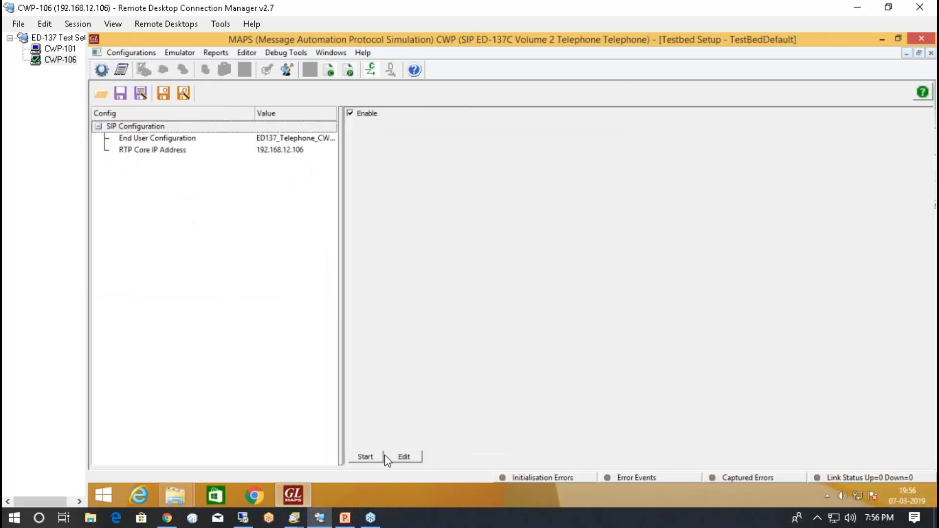
pyautogui.click(376, 457)
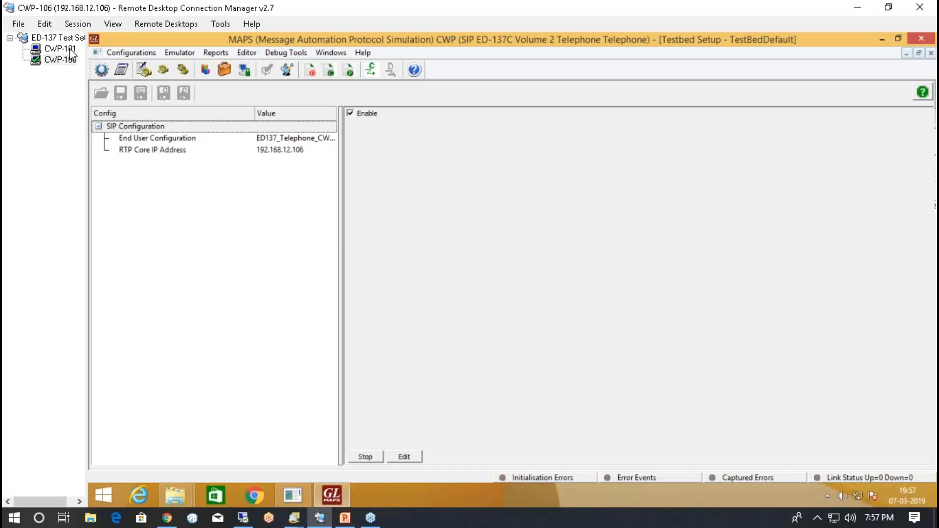
pyautogui.click(164, 71)
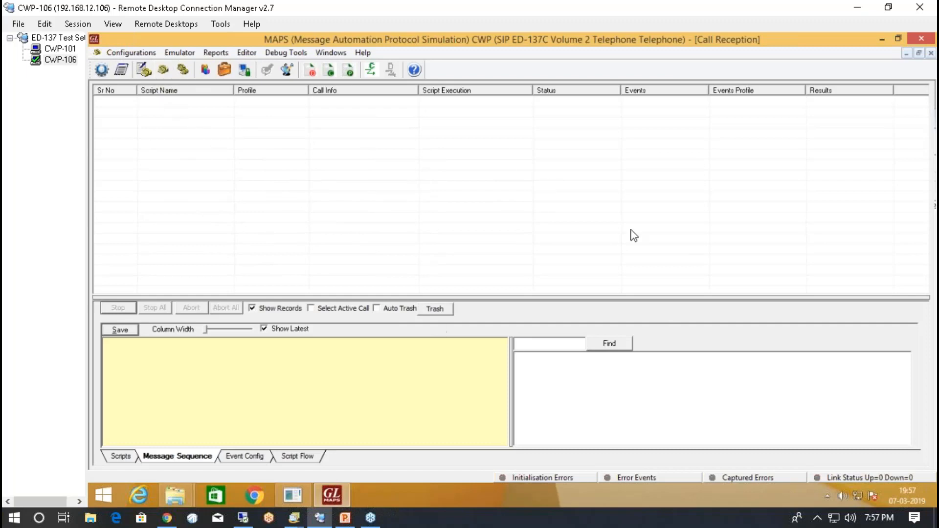
# - Switch to CWP-101, open Call Generation and add four more SipCallControl.gls script entries
pyautogui.click(60, 49)
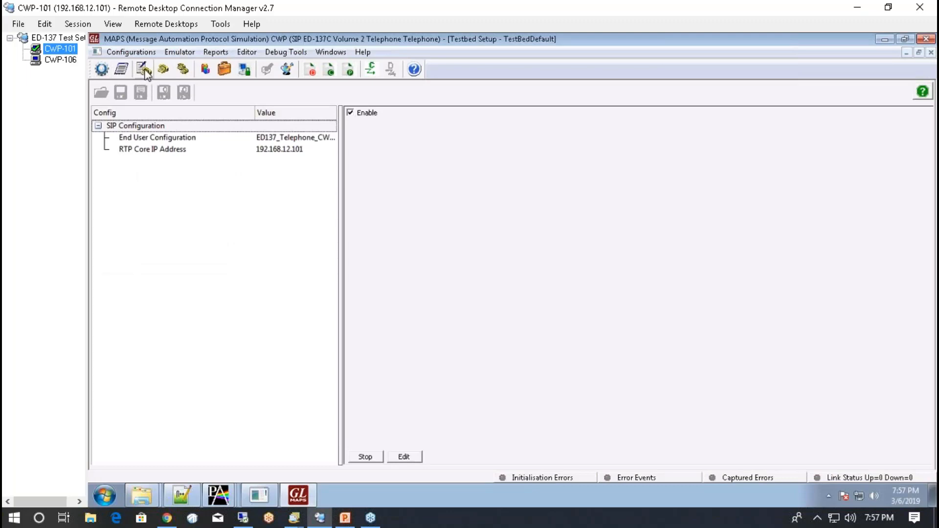
pyautogui.click(144, 71)
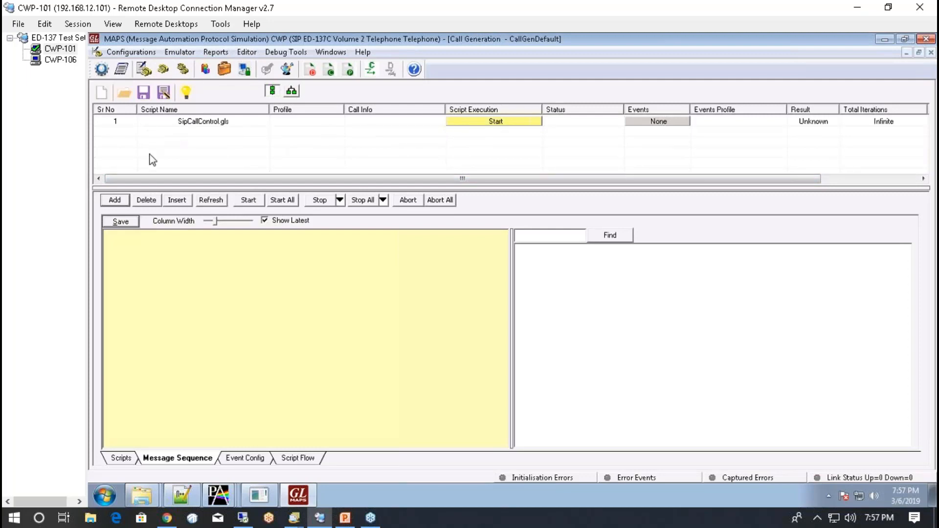
pyautogui.click(116, 200)
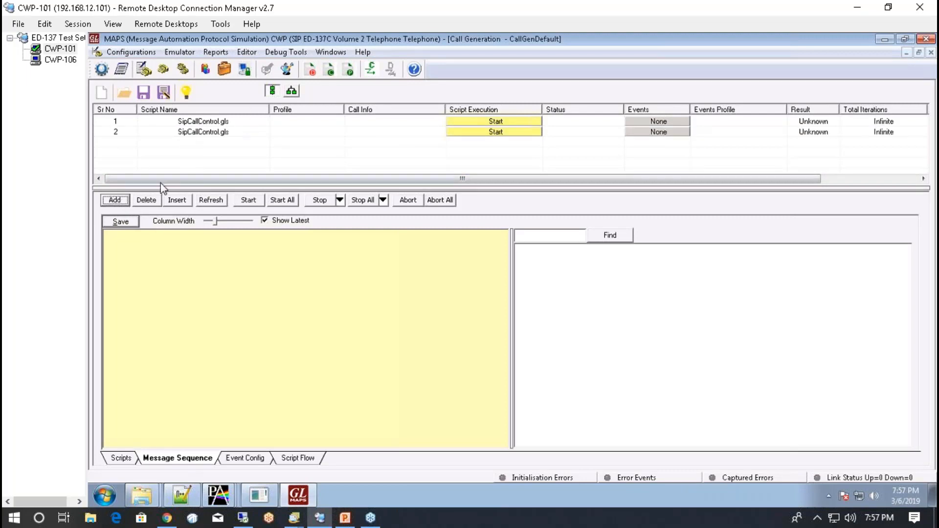
pyautogui.click(125, 201)
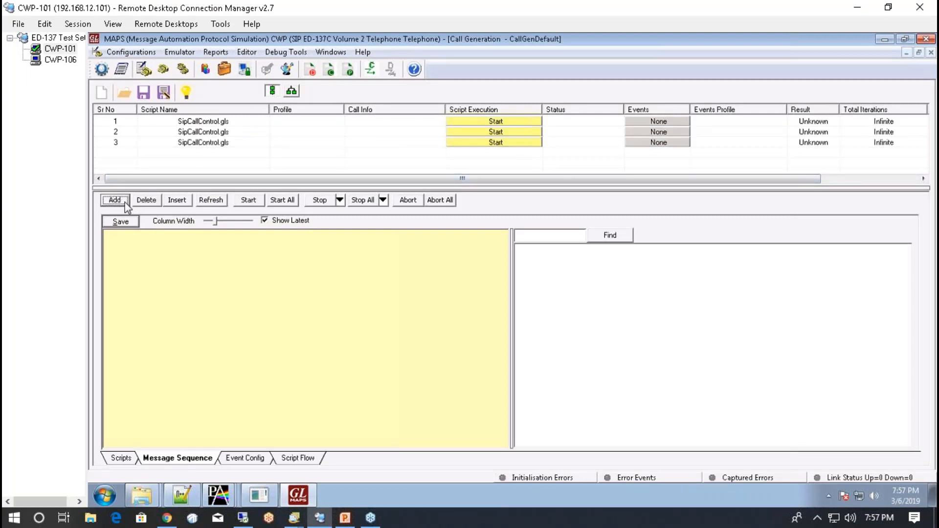
pyautogui.click(124, 202)
pyautogui.click(125, 202)
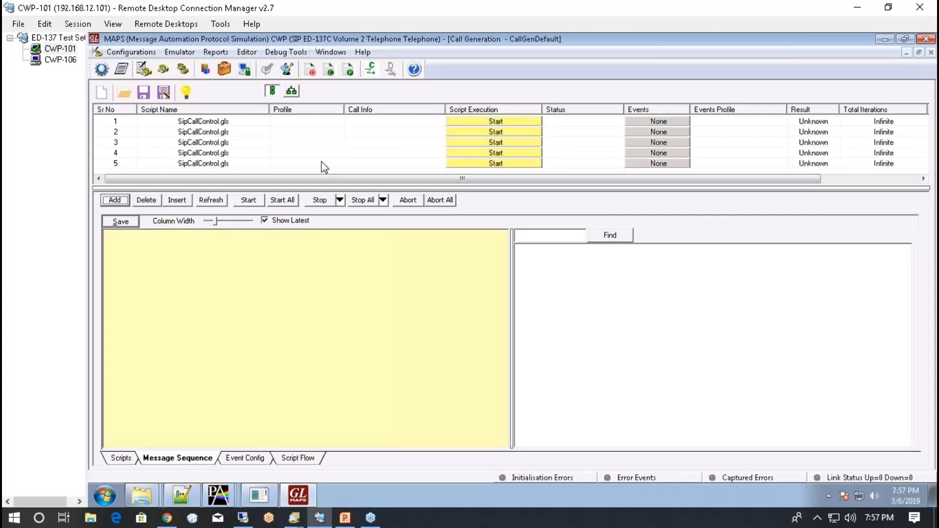
# - Assign profile CWP01 to the first call script entry and CWP02 to the second
pyautogui.click(314, 121)
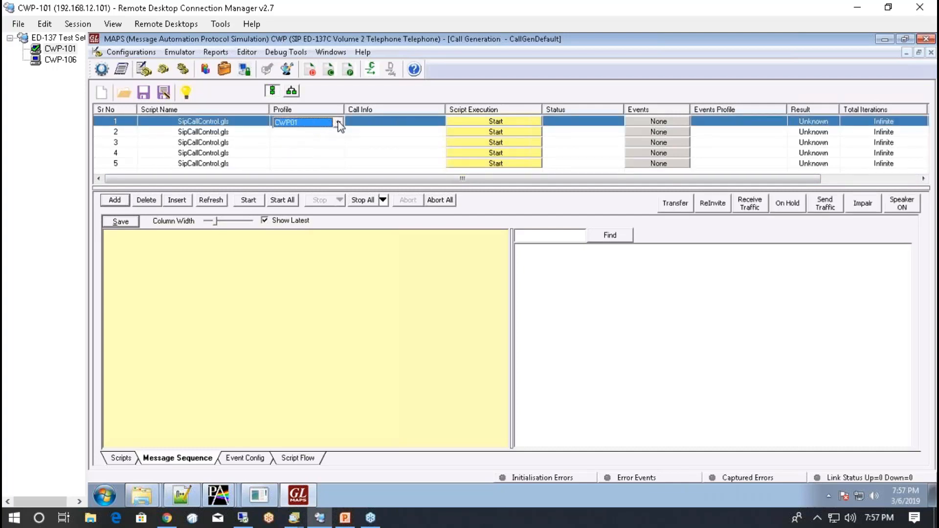
pyautogui.click(338, 122)
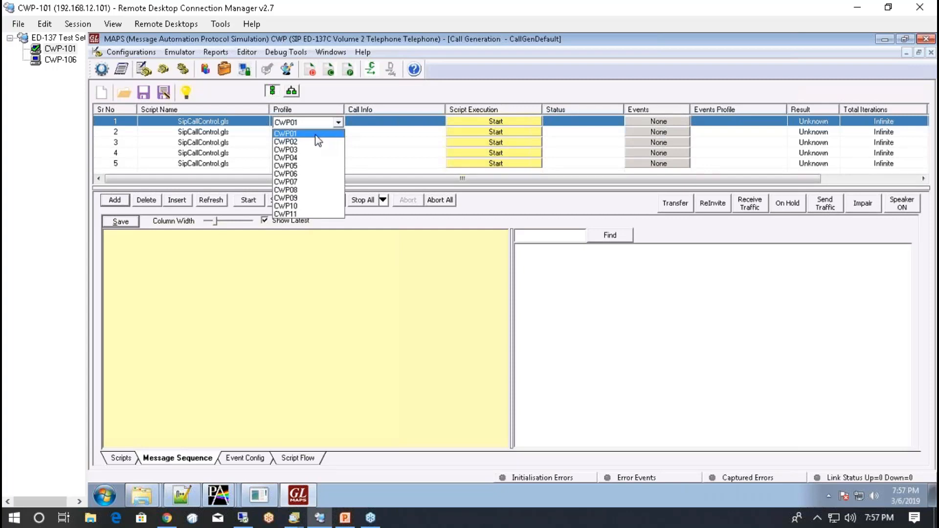
pyautogui.click(317, 134)
pyautogui.click(330, 132)
pyautogui.click(338, 132)
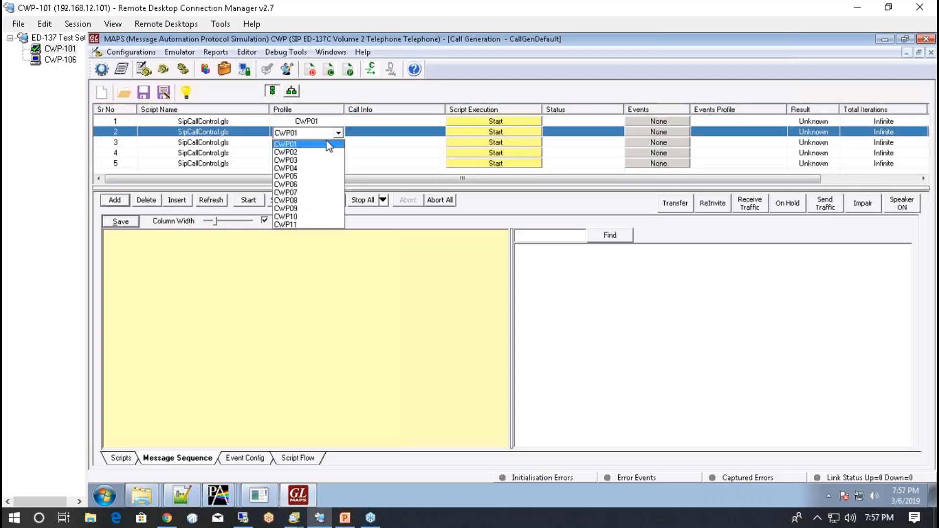
pyautogui.click(323, 153)
# - Assign profiles CWP03, CWP04 and CWP05 to the third, fourth and fifth call script entries
pyautogui.click(318, 143)
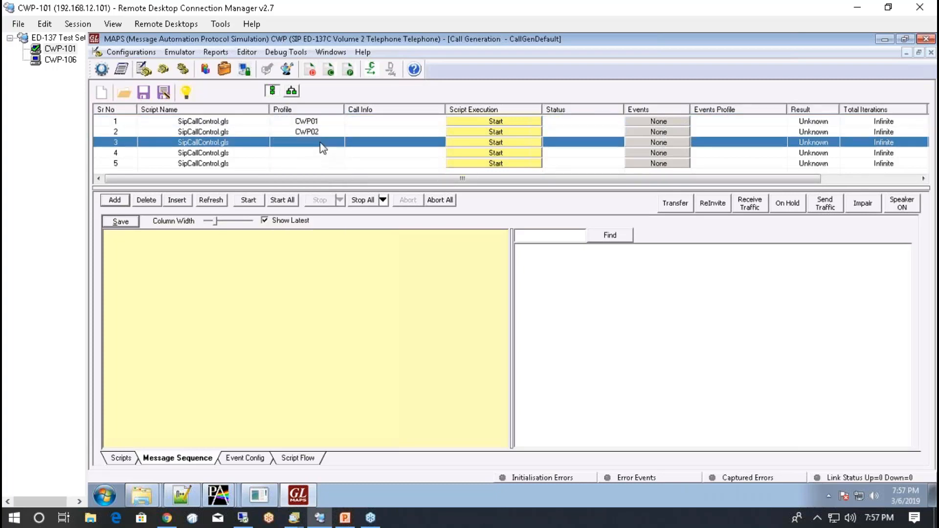
pyautogui.click(338, 143)
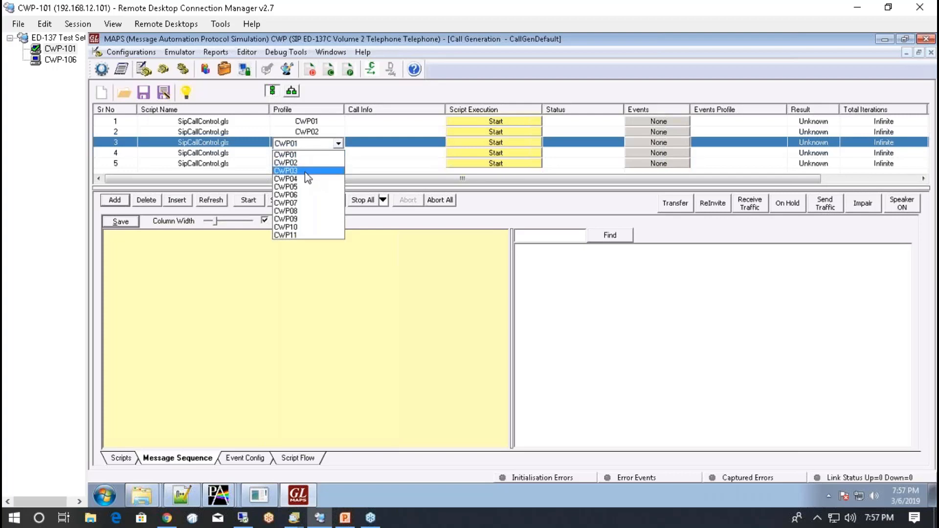
pyautogui.click(305, 170)
pyautogui.click(324, 153)
pyautogui.click(322, 153)
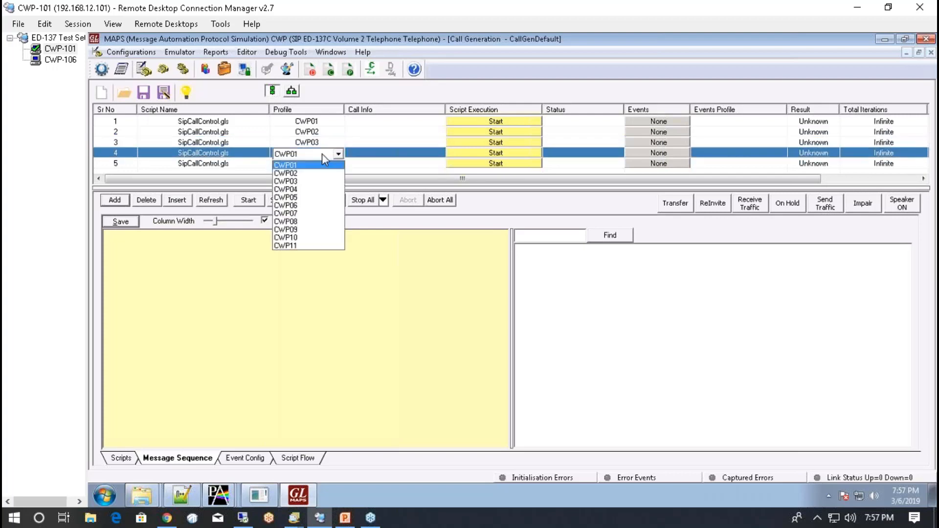
pyautogui.click(306, 193)
pyautogui.click(325, 163)
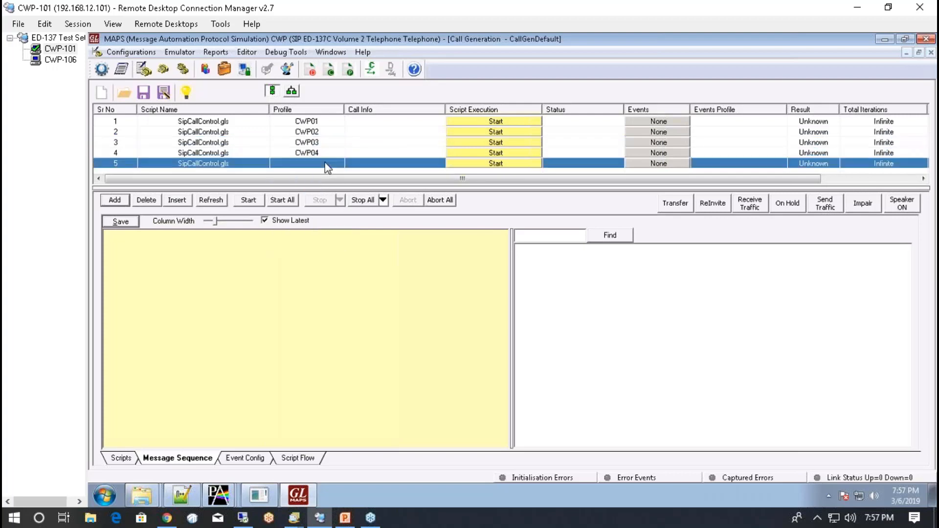
pyautogui.click(325, 163)
pyautogui.click(308, 208)
# - Start the call script entry that uses profile CWP01
pyautogui.click(480, 121)
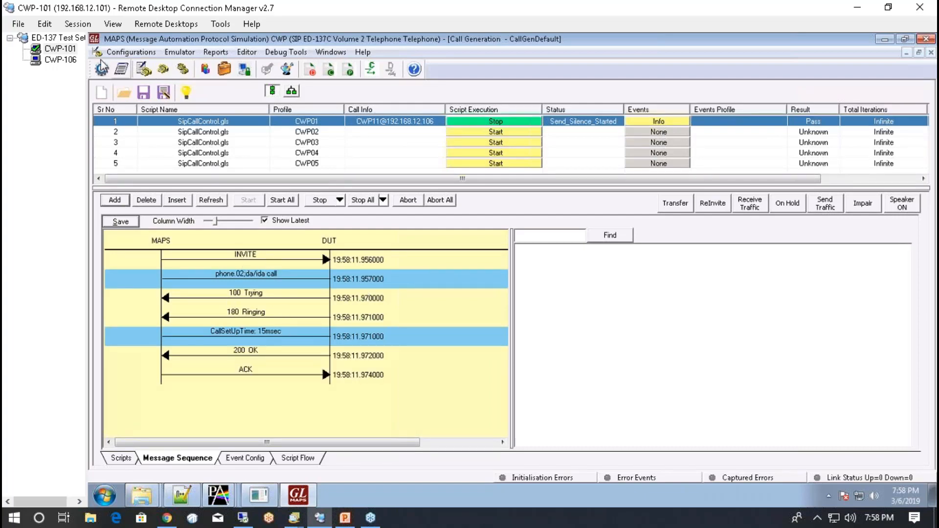
# - Switch to CWP-106, set Auto Answer All Calls to OFF in the Global Configuration, and return to Call Reception
pyautogui.click(67, 61)
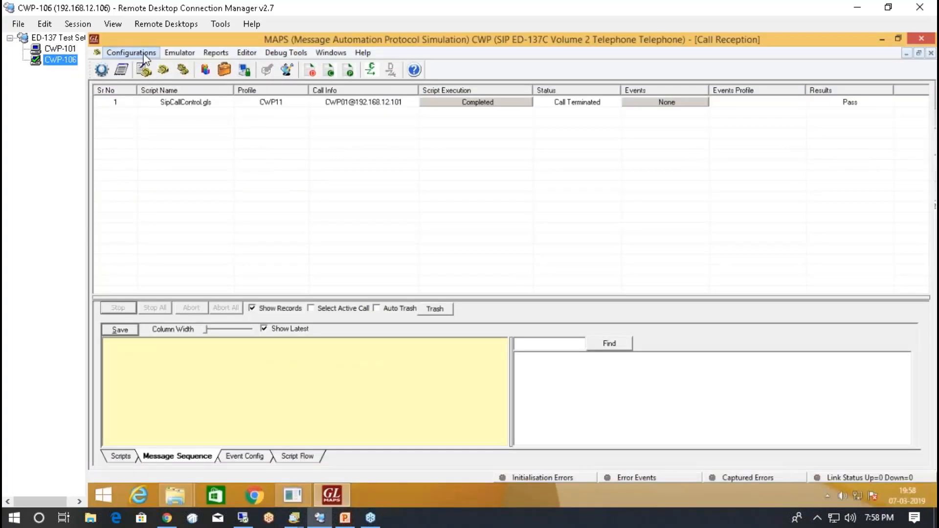
pyautogui.click(144, 55)
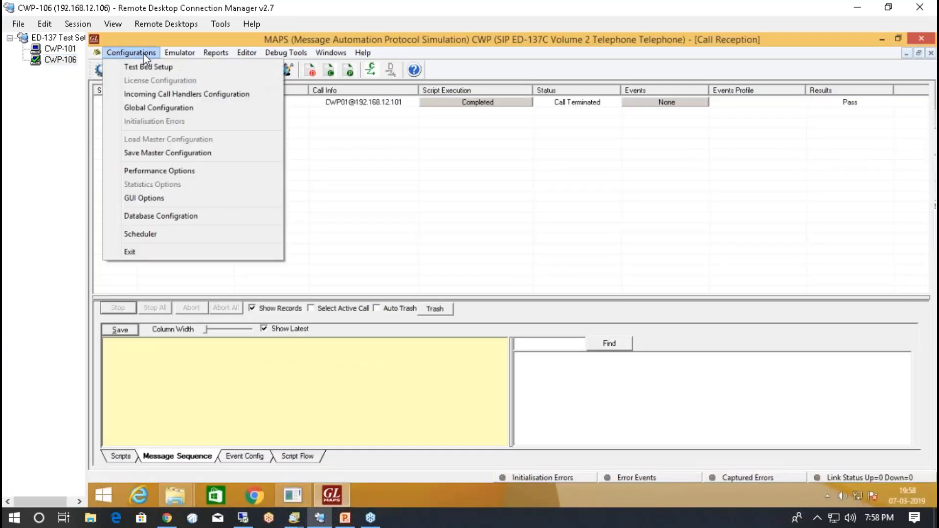
pyautogui.click(169, 107)
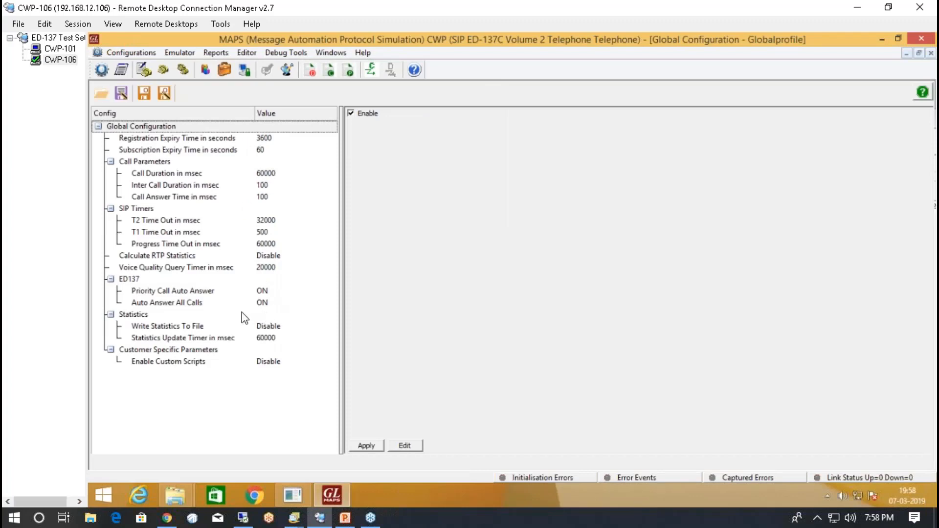
pyautogui.click(195, 303)
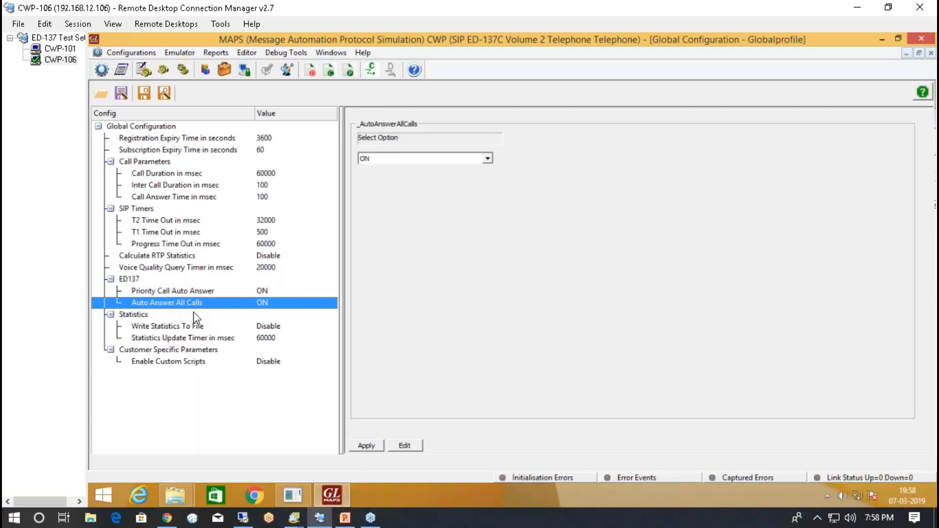
pyautogui.click(421, 159)
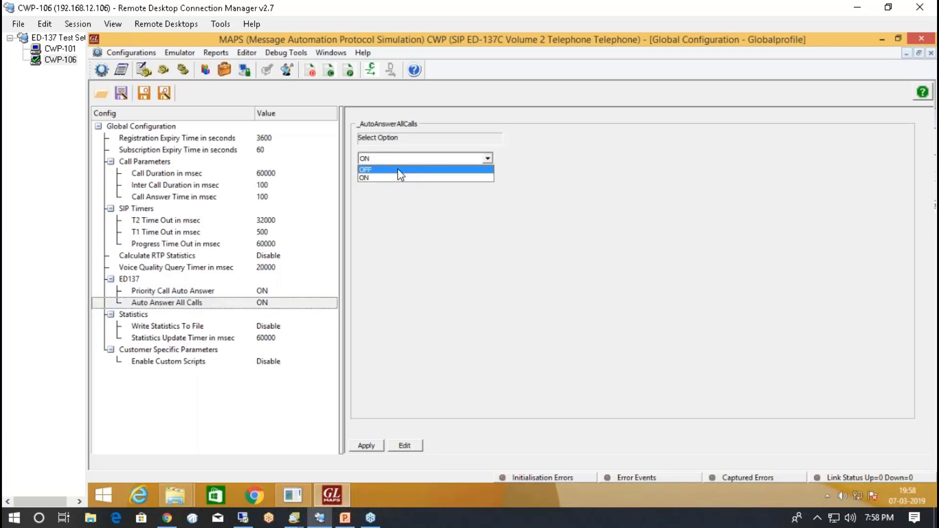
pyautogui.click(398, 170)
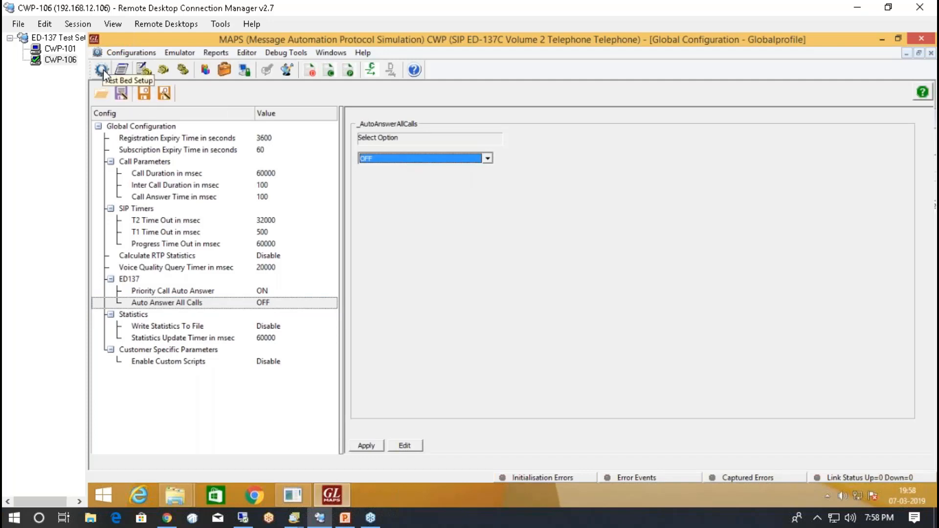
pyautogui.click(164, 71)
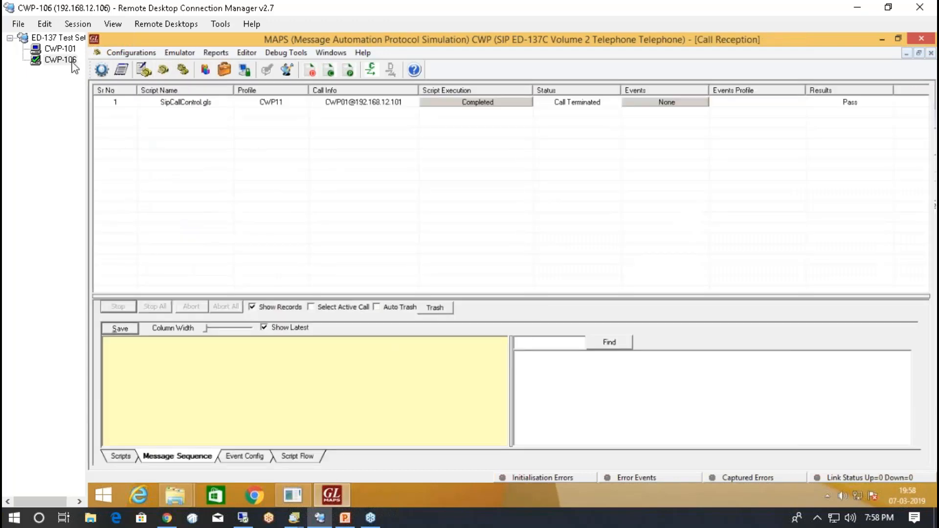
# - Start the CWP01 call on CWP-101 and accept the ringing incoming call on CWP-106
pyautogui.click(71, 48)
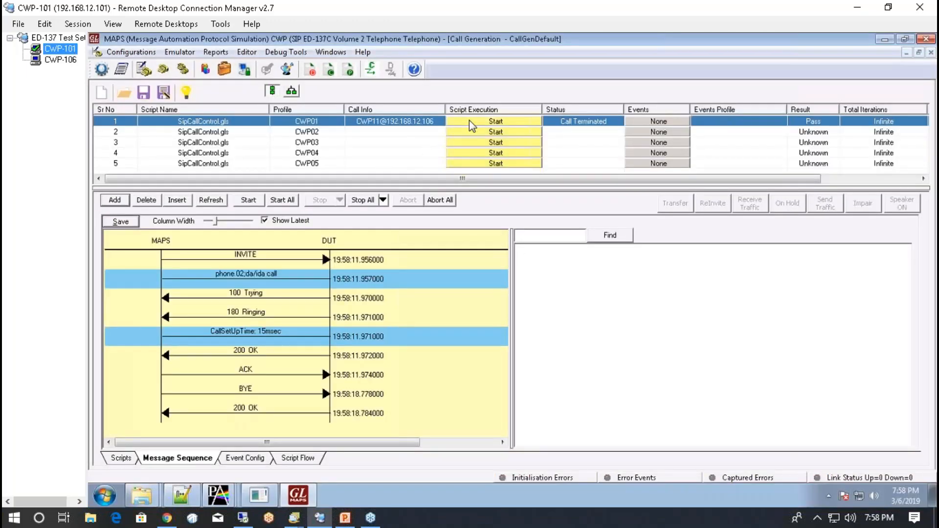
pyautogui.click(470, 123)
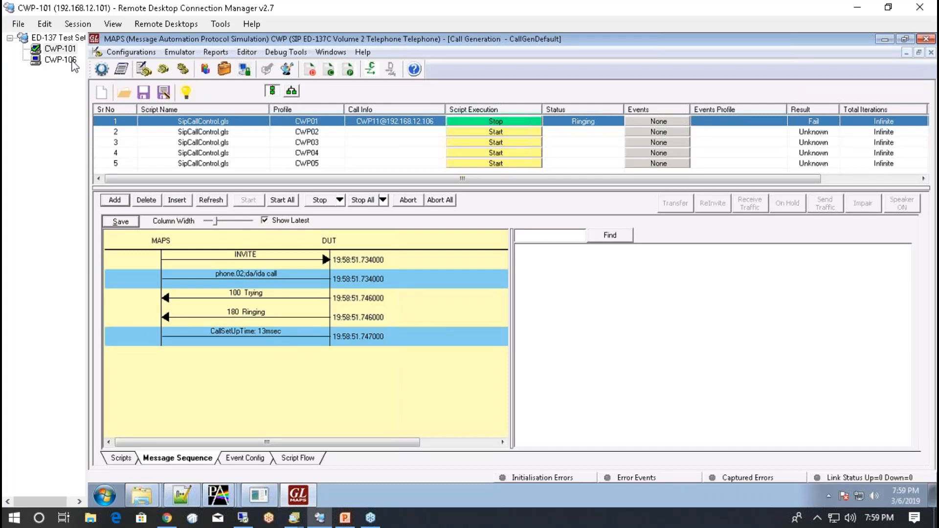
pyautogui.click(73, 61)
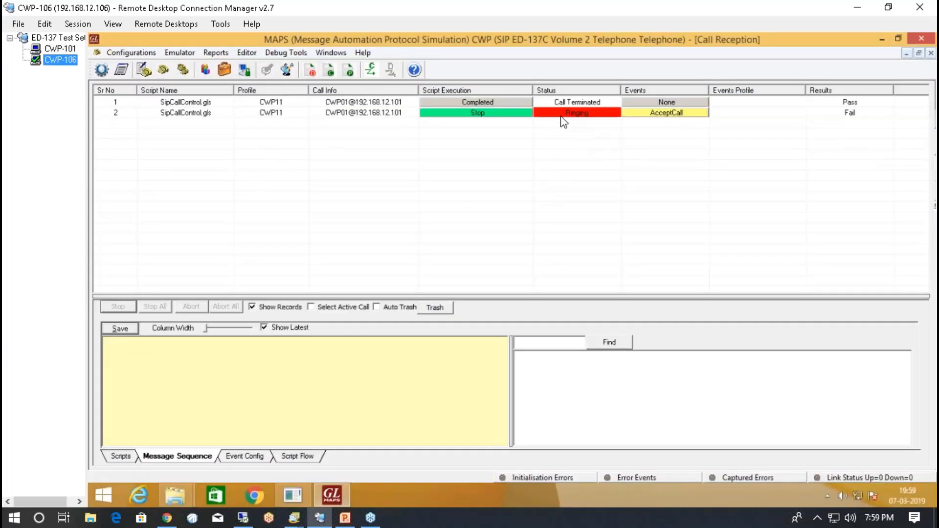
pyautogui.click(567, 300)
pyautogui.click(650, 114)
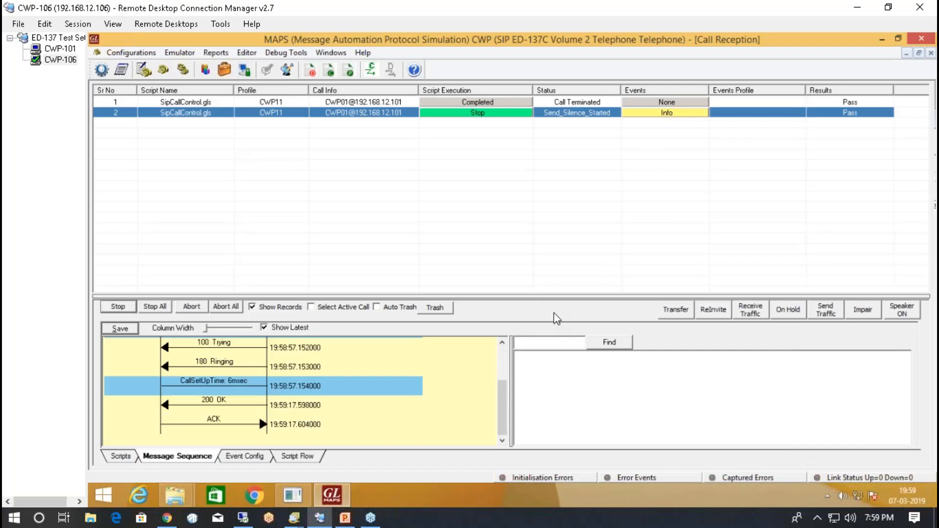
# - Enlarge the message sequence area and examine the call setup time, the 180 Ringing message and the INVITE's WG67 headers and SDP
pyautogui.moveTo(550, 299); pyautogui.dragTo(528, 210)
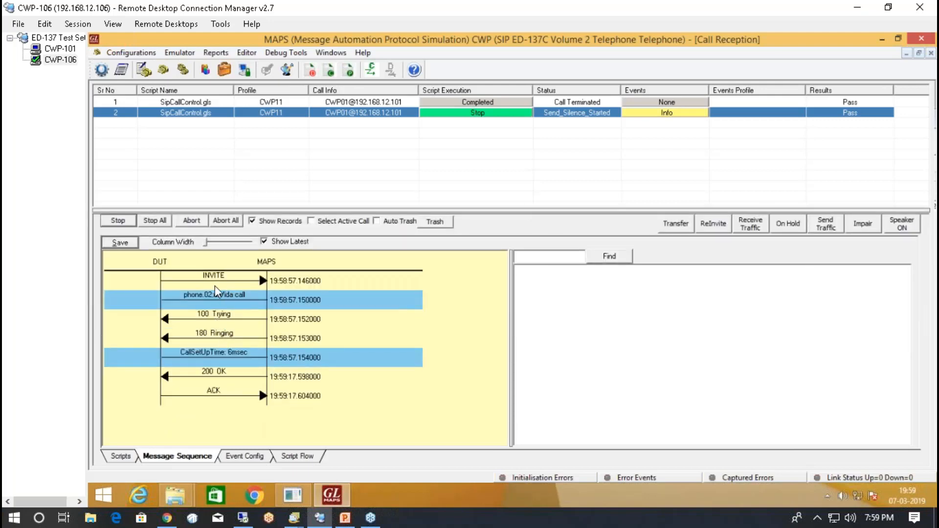
pyautogui.click(228, 354)
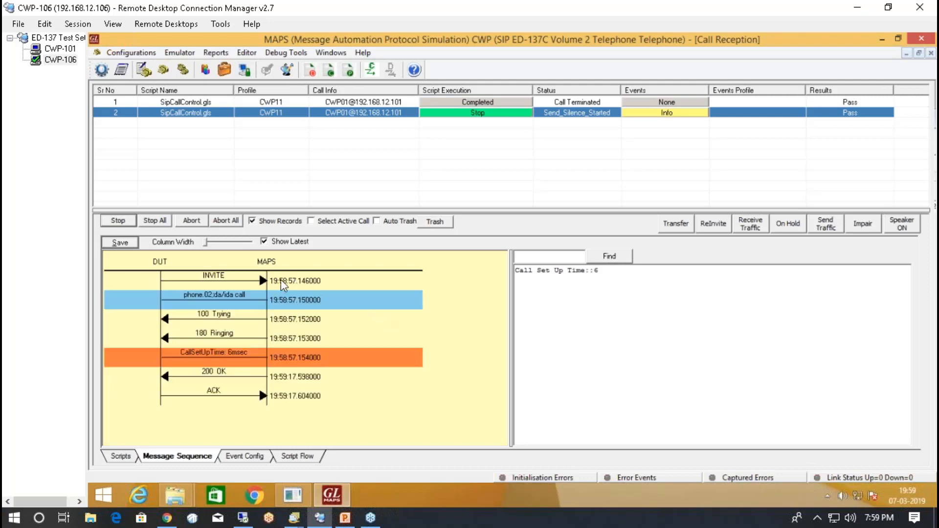
pyautogui.click(309, 337)
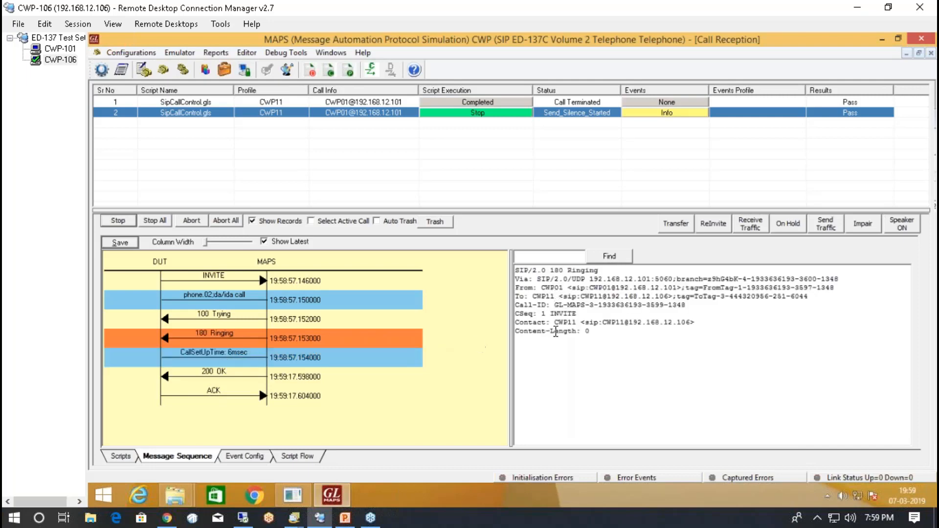
pyautogui.click(223, 282)
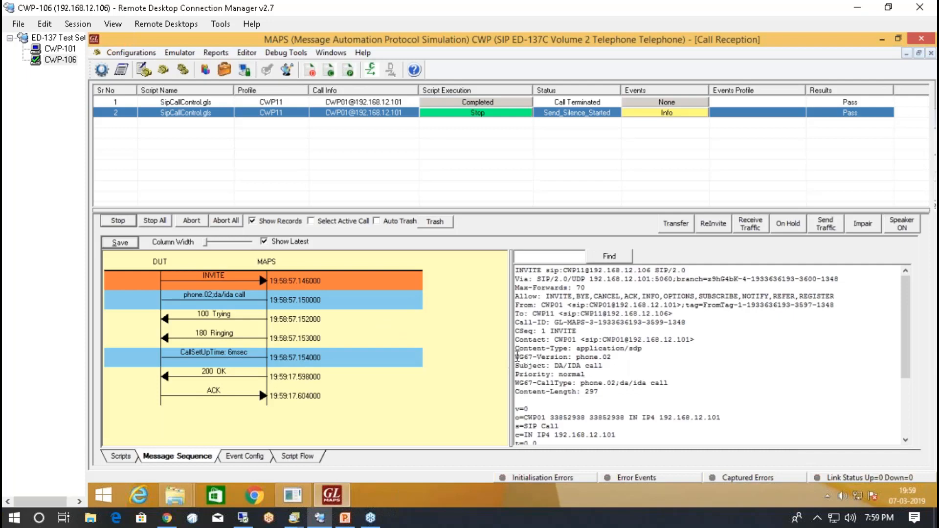
pyautogui.moveTo(517, 356); pyautogui.dragTo(679, 384)
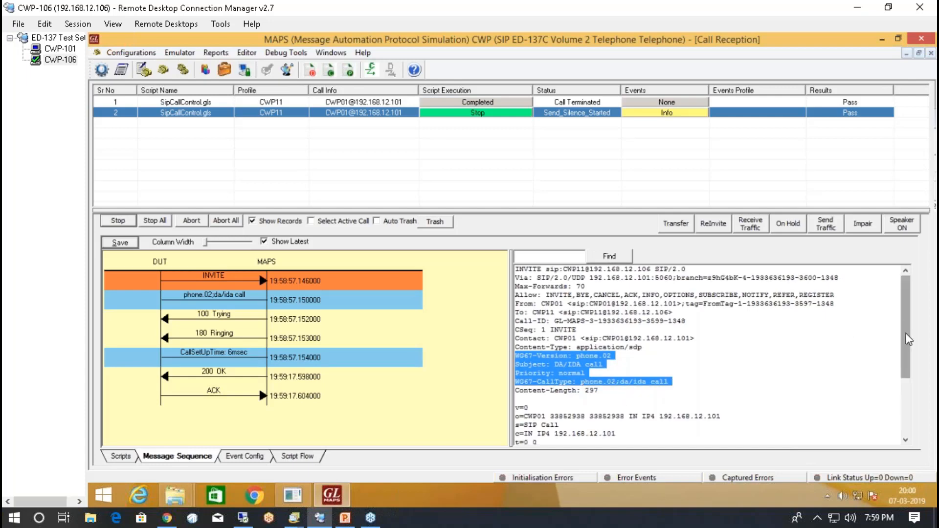
pyautogui.scroll(-4, 659, 373)
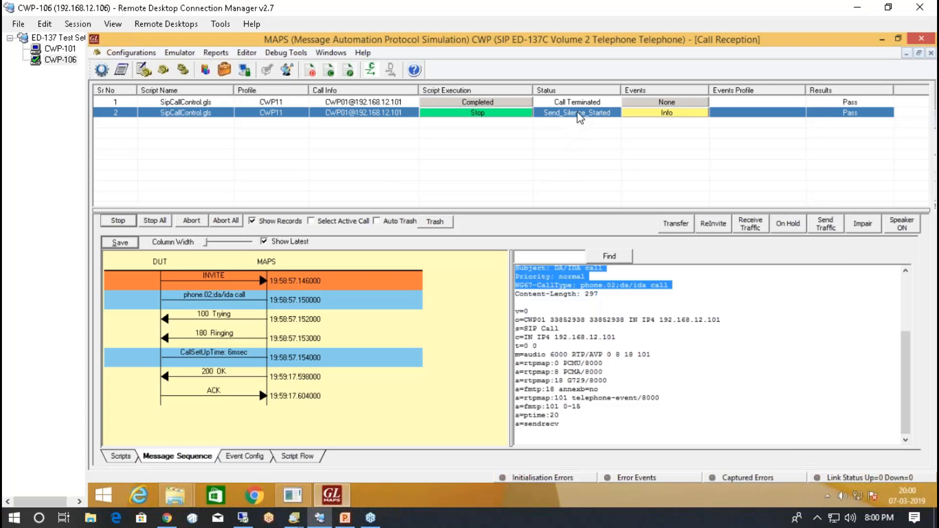
# - Start sending traffic on the answered call at CWP-106 and turn on the speaker for the CWP01 call on CWP-101
pyautogui.click(829, 230)
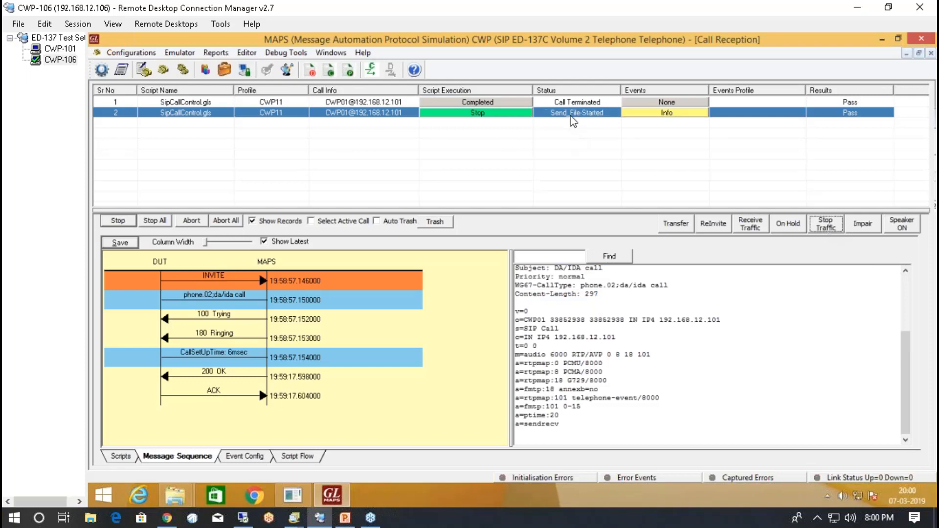
pyautogui.click(63, 50)
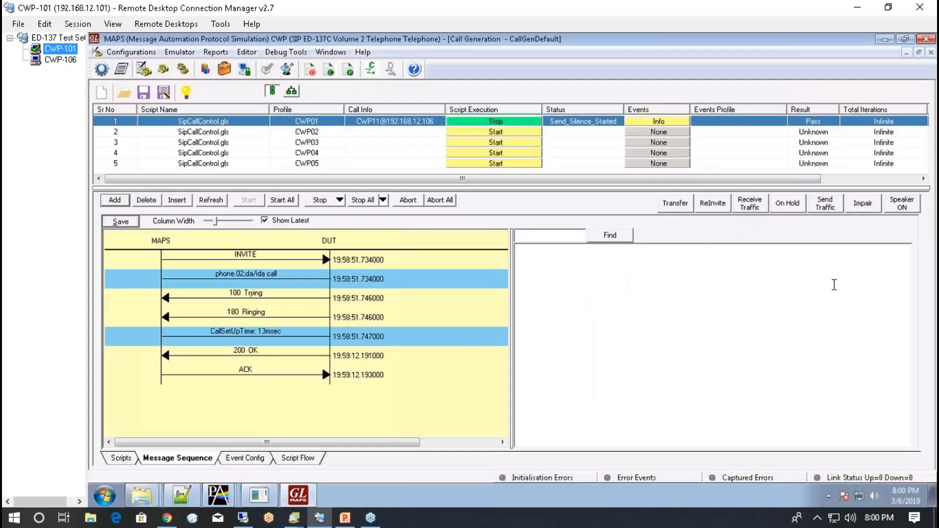
pyautogui.click(902, 208)
pyautogui.click(905, 207)
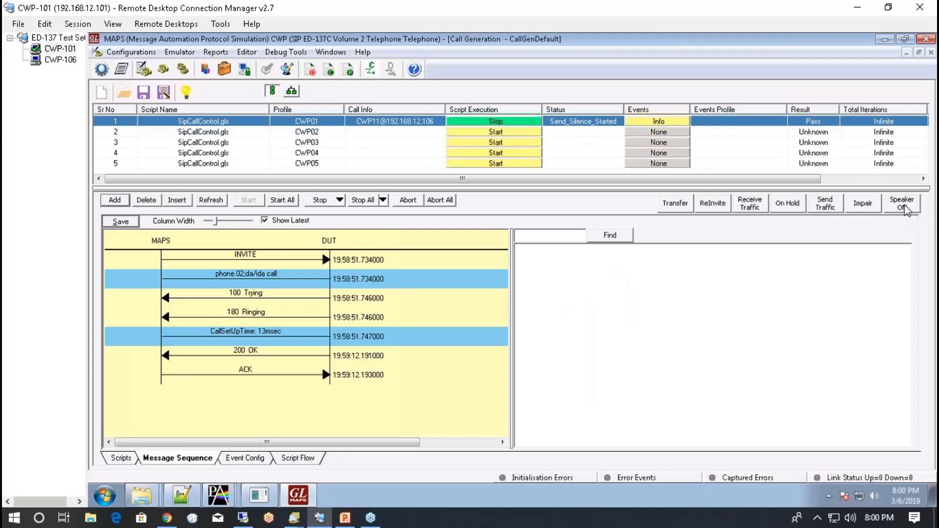
pyautogui.click(905, 208)
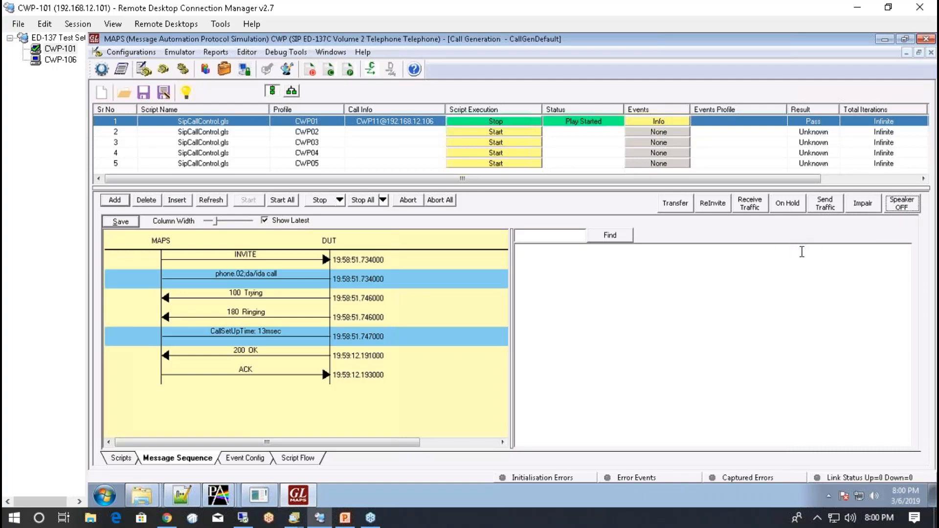
# - Turn off the speaker for the CWP01 call and terminate the call from CWP-101
pyautogui.click(906, 207)
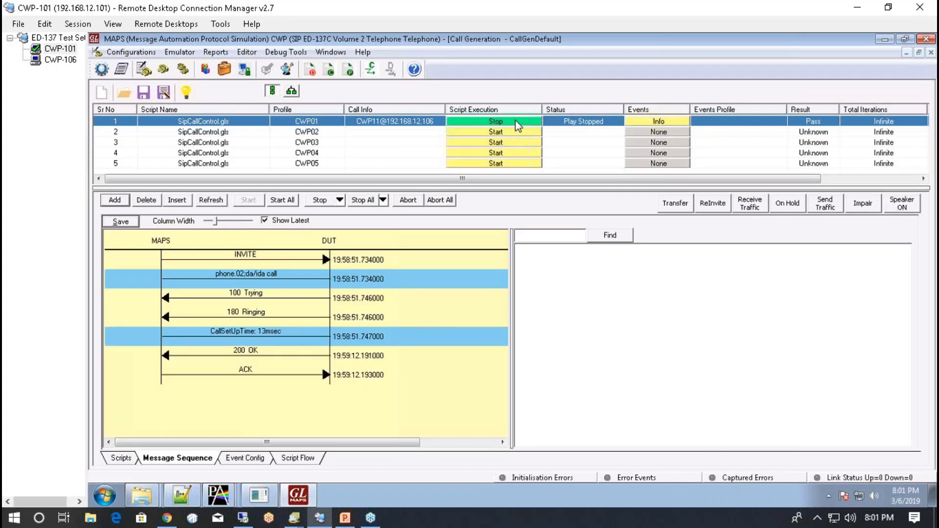
pyautogui.click(517, 124)
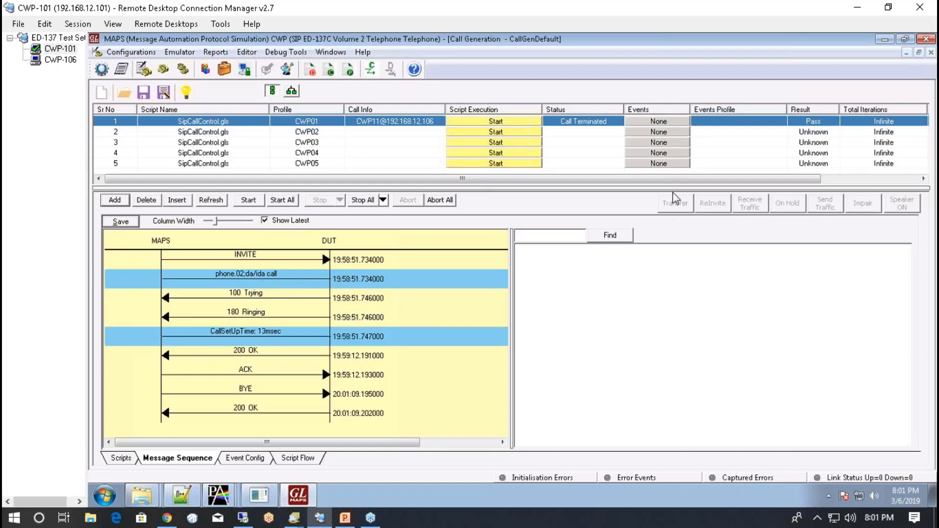
# - Place the CWP01 call again, cancel it while it is ringing, and view the CANCEL message
pyautogui.click(521, 121)
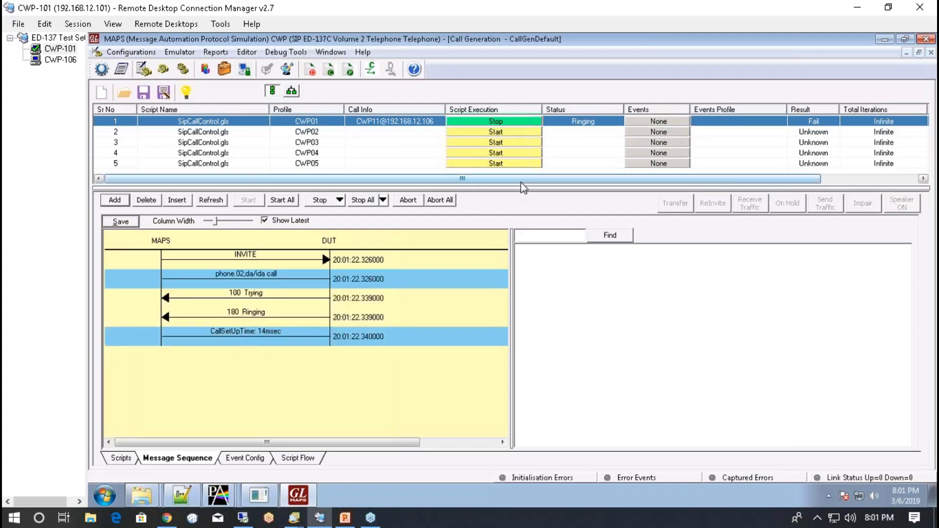
pyautogui.click(515, 123)
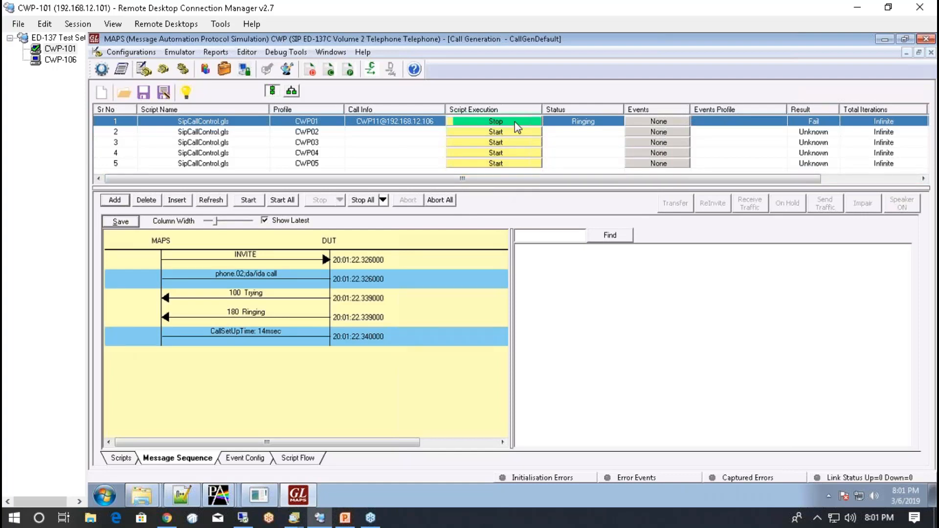
pyautogui.click(264, 355)
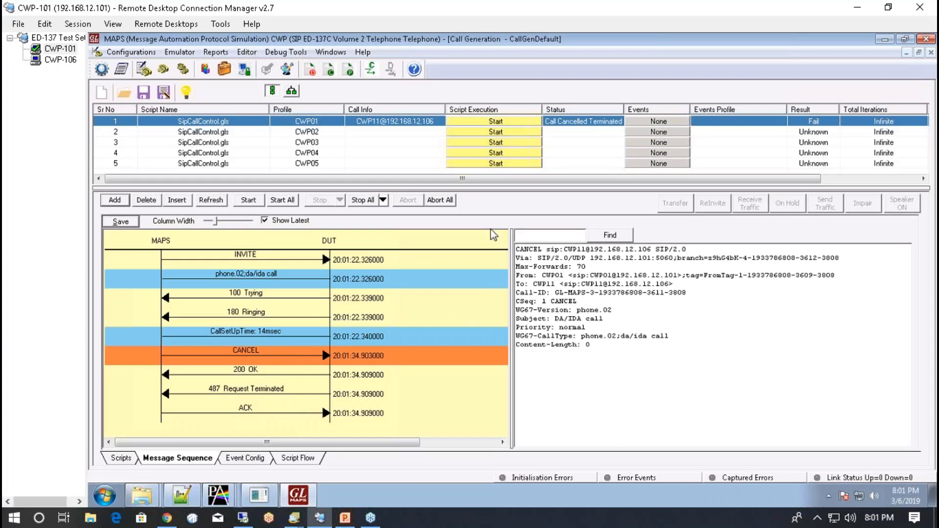
# - Place the CWP01 call once more, reject it on CWP-106 with 4xxRejection, and view the rejection response and ACK messages
pyautogui.click(513, 126)
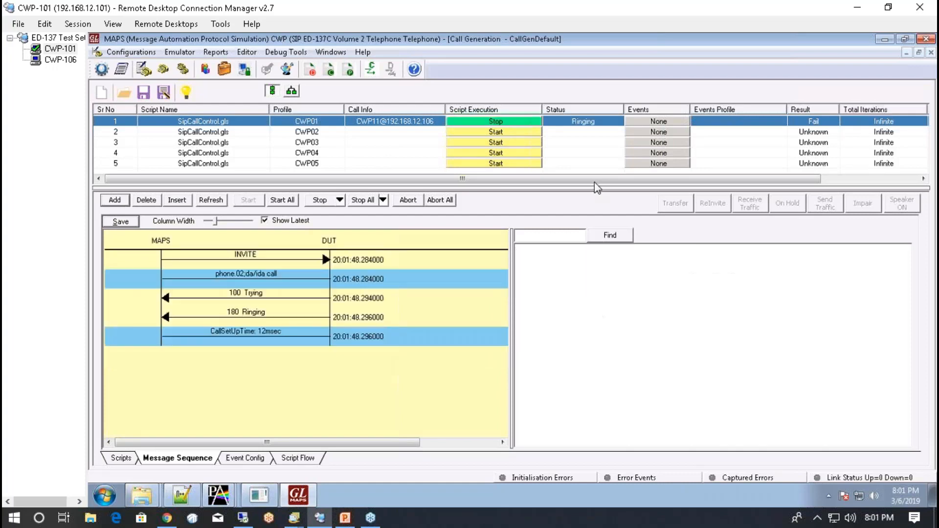
pyautogui.click(63, 59)
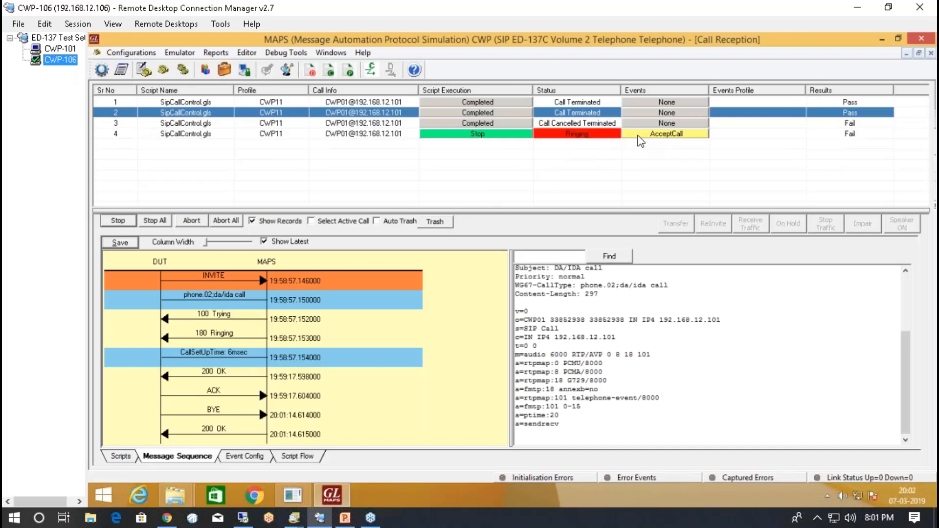
pyautogui.click(641, 137)
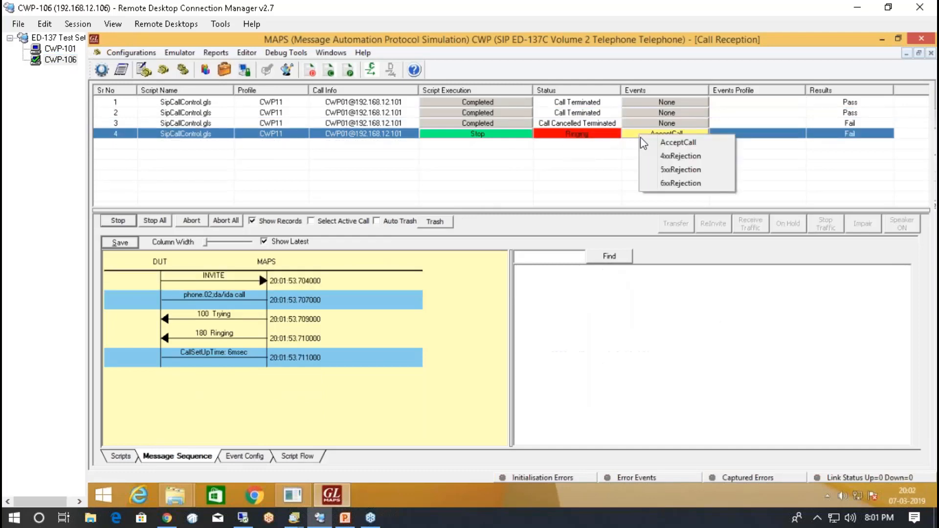
pyautogui.click(693, 157)
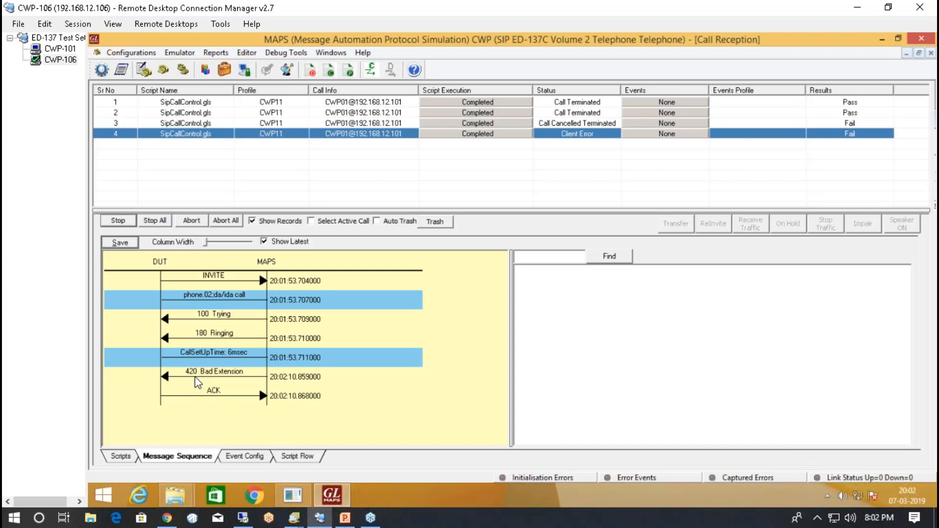
pyautogui.click(230, 380)
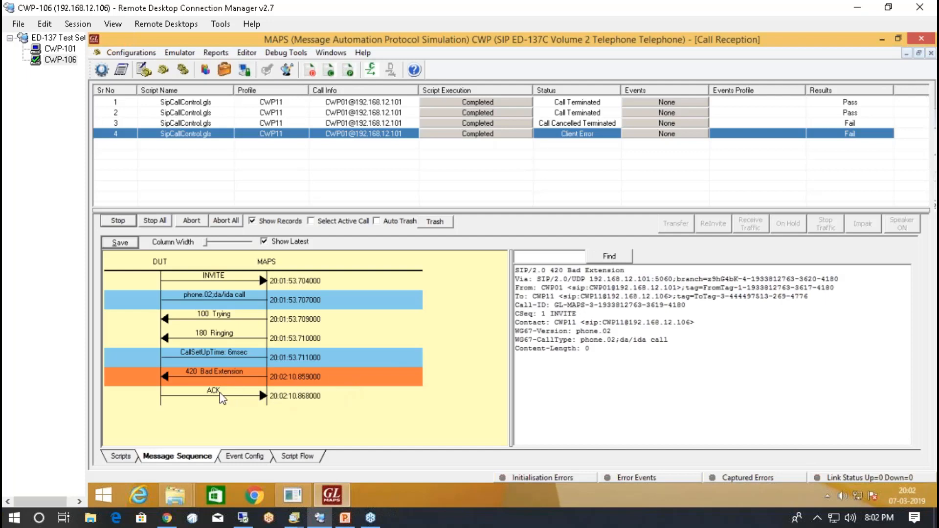
pyautogui.click(219, 392)
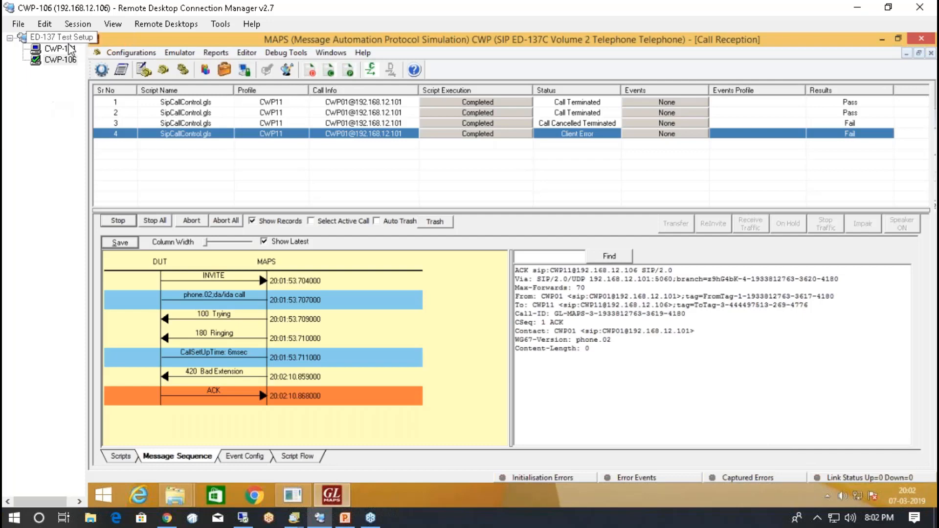
# - Switch to CWP-101 and start the call script entry that uses profile CWP02
pyautogui.click(68, 50)
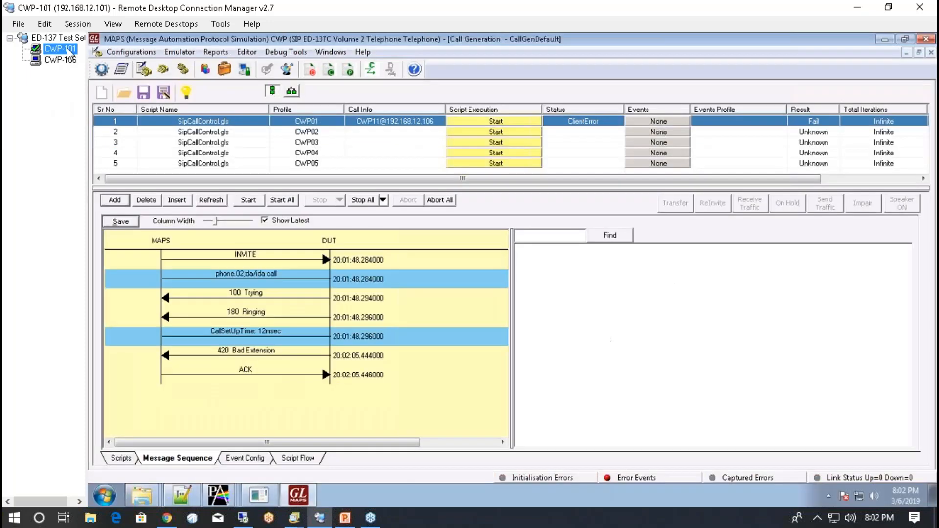
pyautogui.click(330, 132)
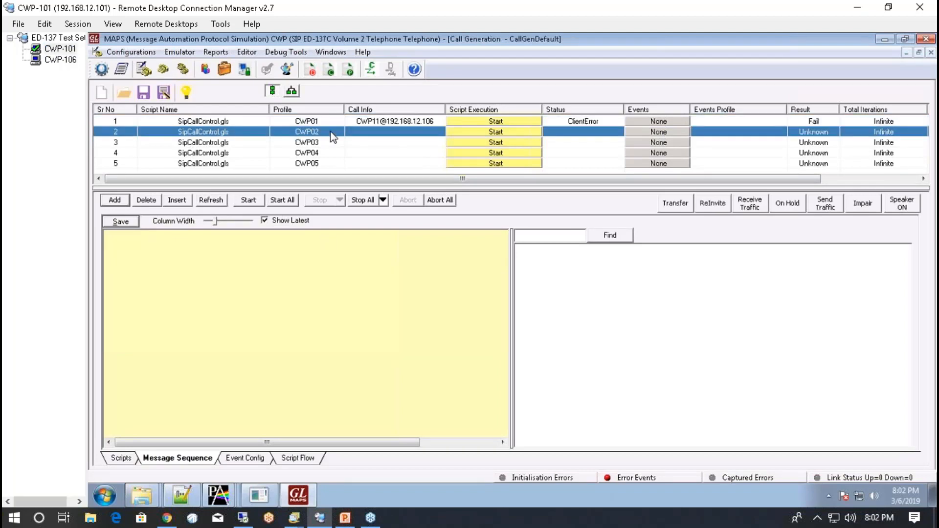
pyautogui.click(482, 132)
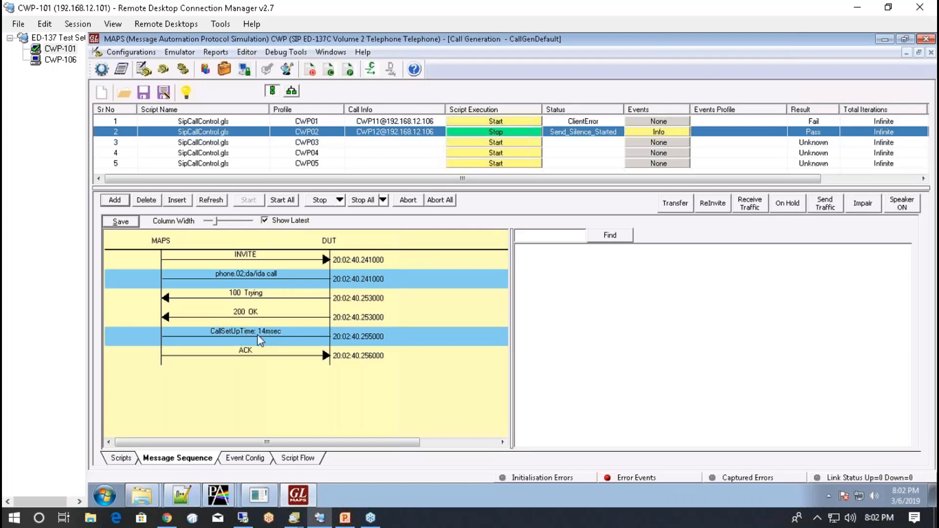
# - View the CWP02 call's setup time and INVITE message, highlight its Priority line, and terminate the call
pyautogui.click(272, 339)
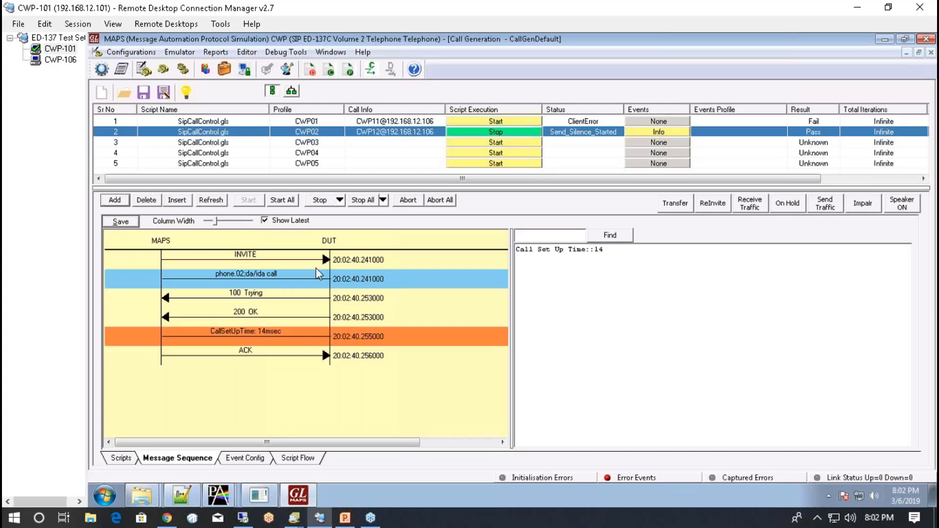
pyautogui.click(277, 259)
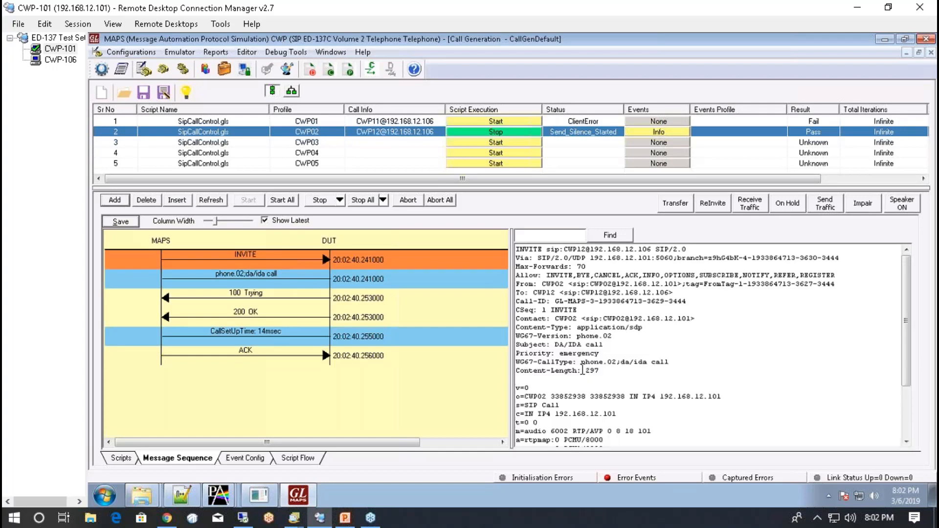
pyautogui.moveTo(599, 354); pyautogui.dragTo(514, 358)
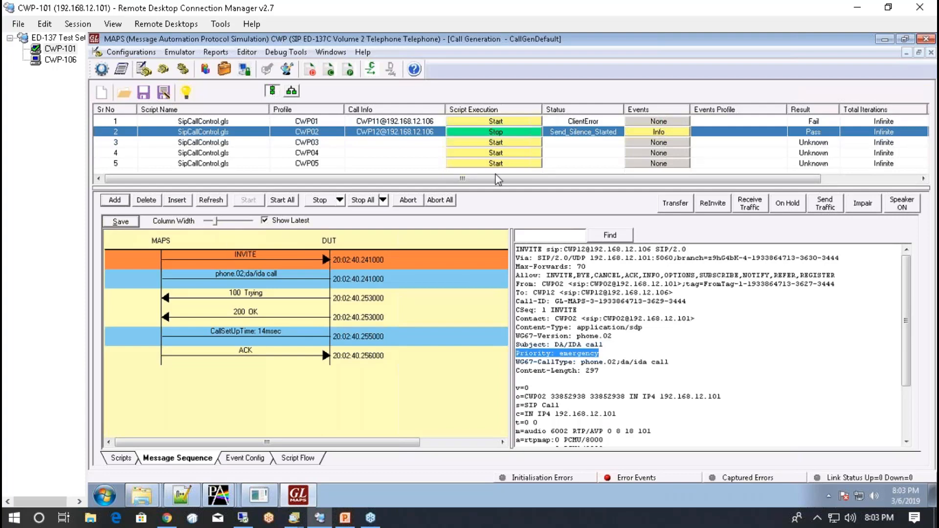
pyautogui.click(494, 132)
# - Start the call with profile CWP03 and view the media direction attributes in its INVITE and 200 OK messages
pyautogui.click(334, 147)
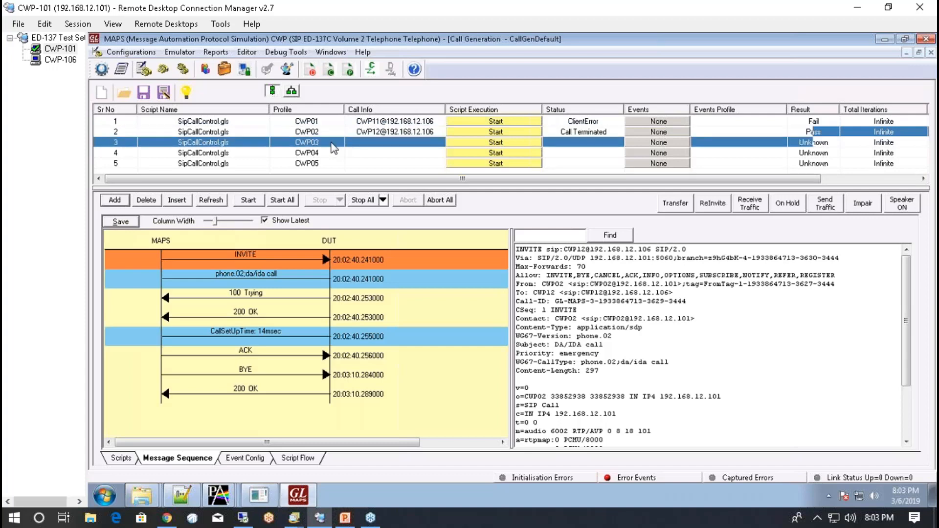
pyautogui.click(480, 143)
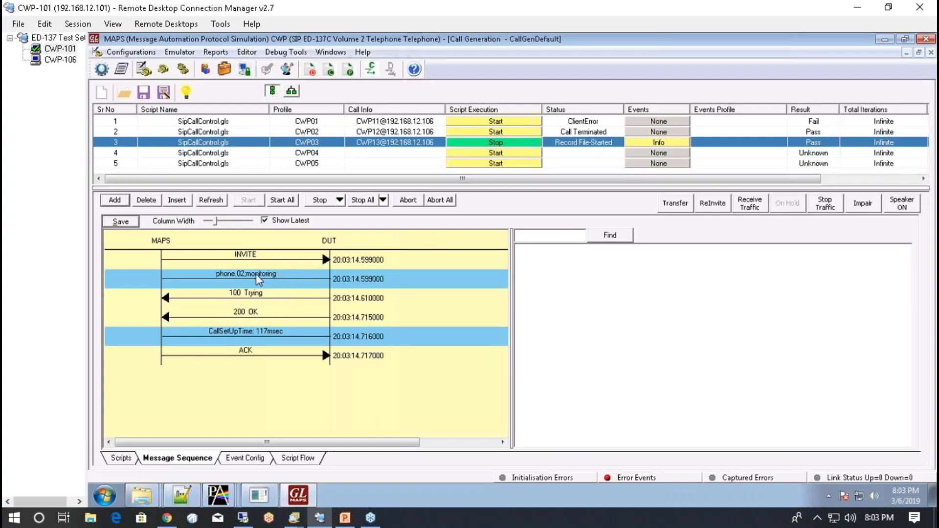
pyautogui.click(272, 257)
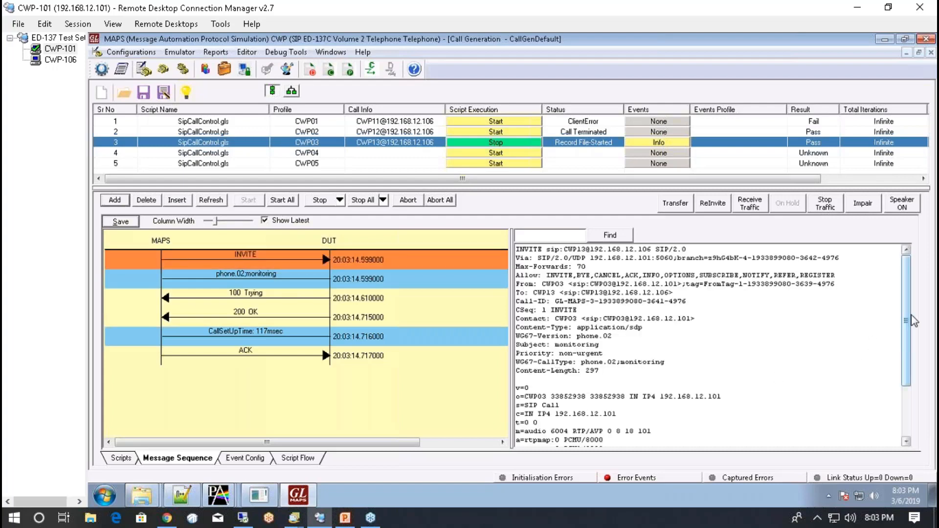
pyautogui.scroll(-3, 911, 321)
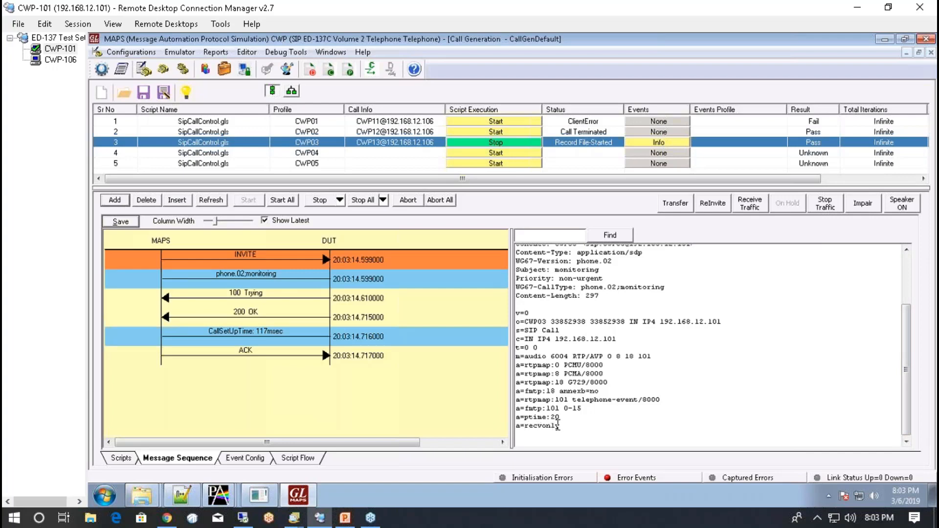
pyautogui.click(277, 313)
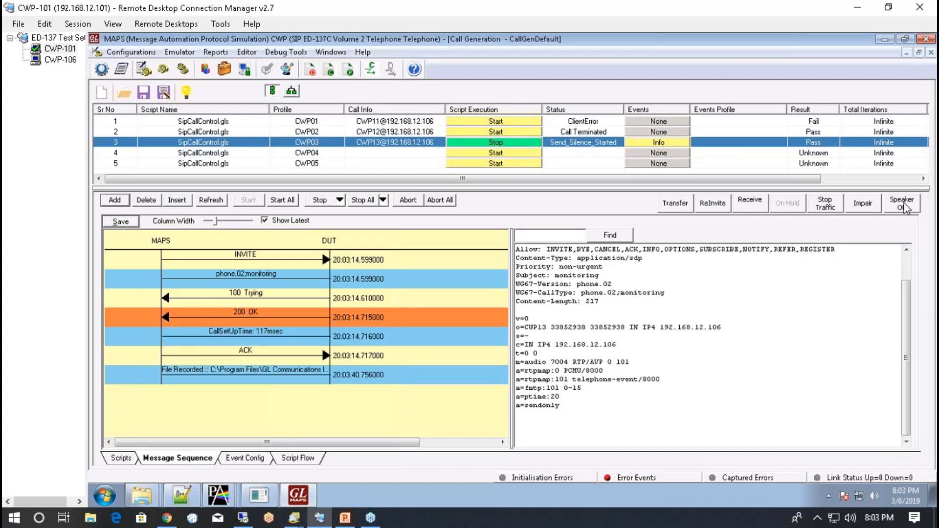
# - Turn the speaker on and off for the CWP03 monitoring call and terminate the call
pyautogui.click(906, 207)
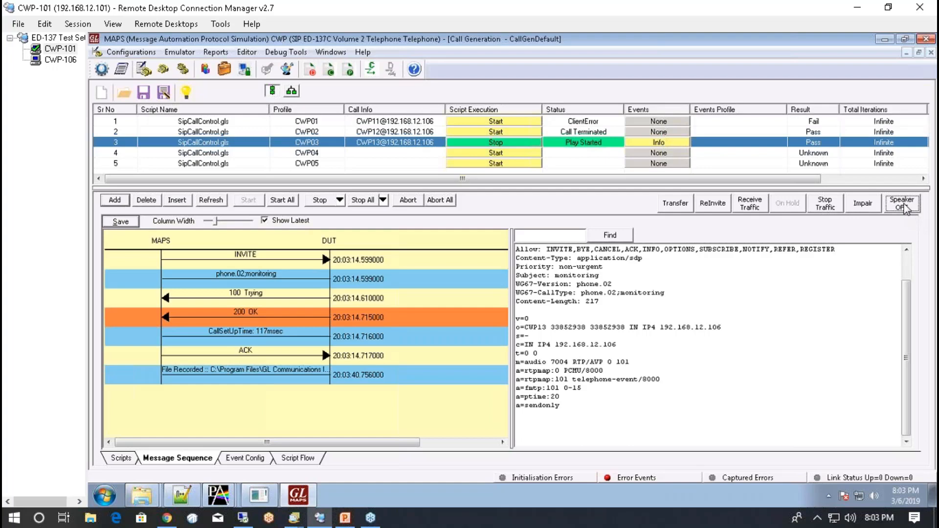
pyautogui.click(902, 206)
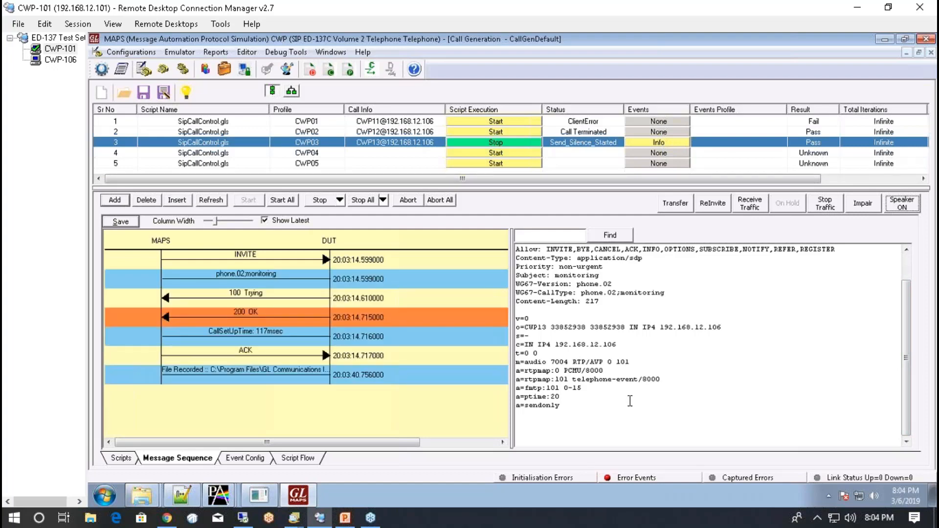
pyautogui.click(463, 148)
# - Start the call with profile CWP04, highlight the Subject and a=sendonly lines of its INVITE, and view the 200 OK message
pyautogui.click(396, 157)
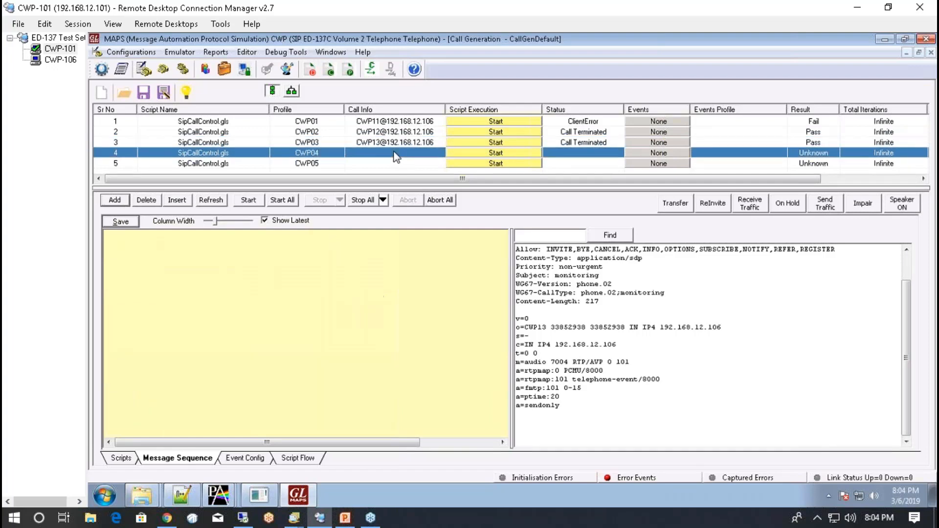
pyautogui.click(480, 154)
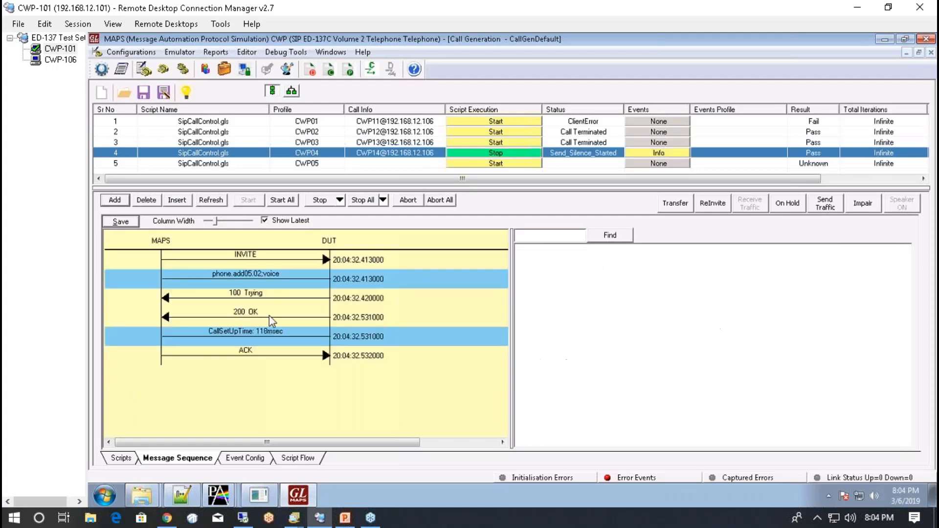
pyautogui.click(287, 259)
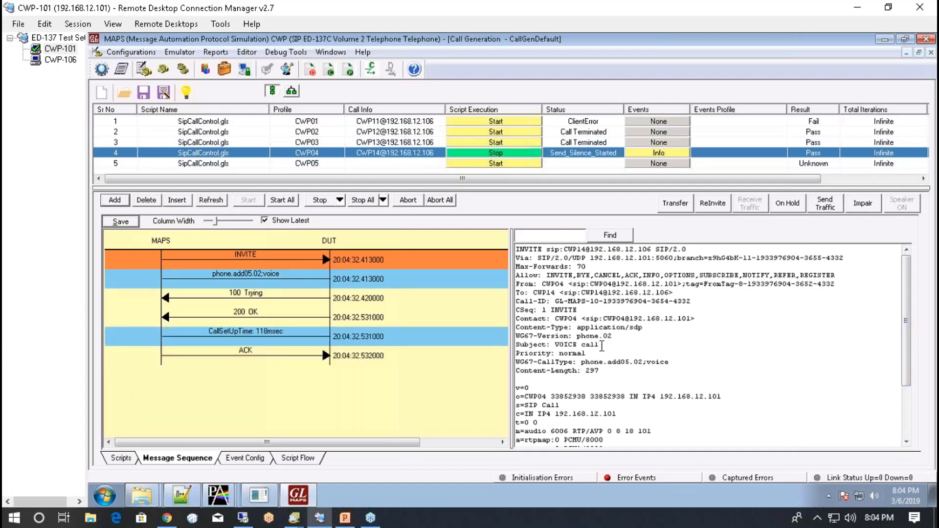
pyautogui.moveTo(598, 345); pyautogui.dragTo(524, 345)
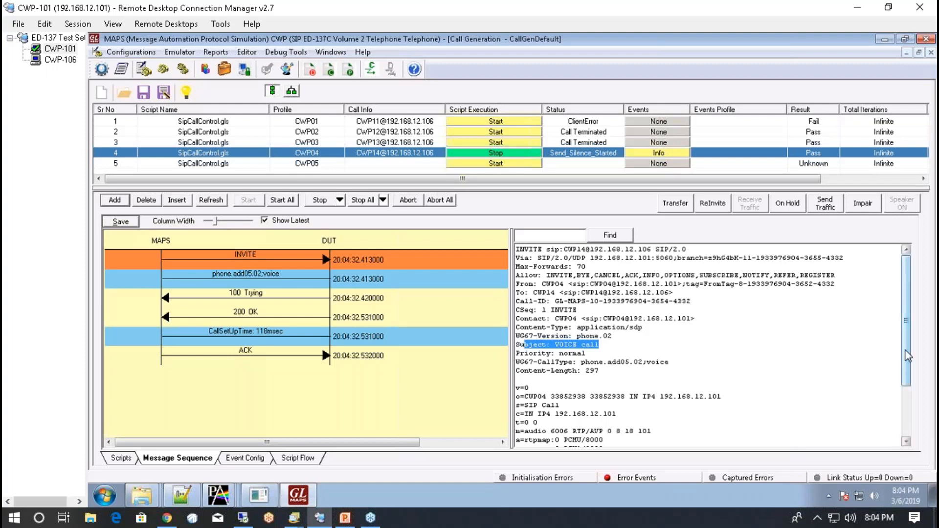
pyautogui.moveTo(908, 355); pyautogui.dragTo(917, 427)
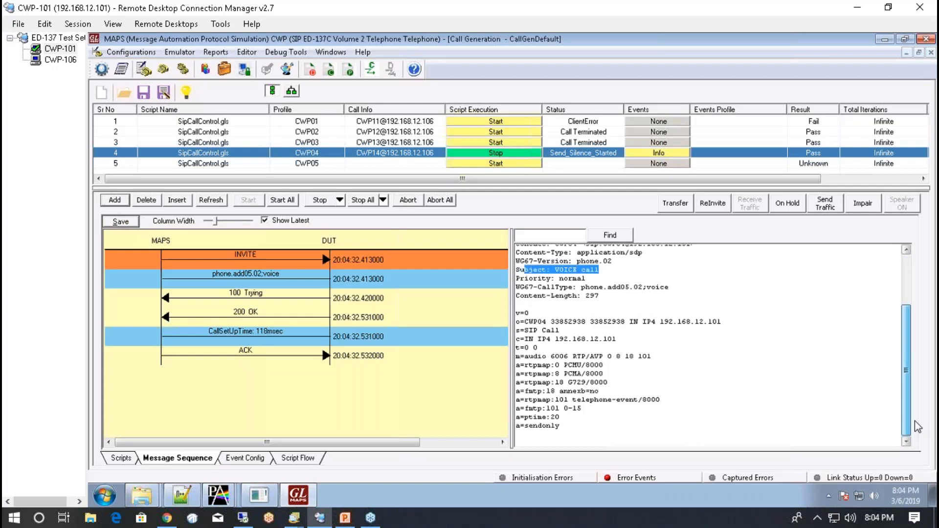
pyautogui.moveTo(560, 425); pyautogui.dragTo(516, 426)
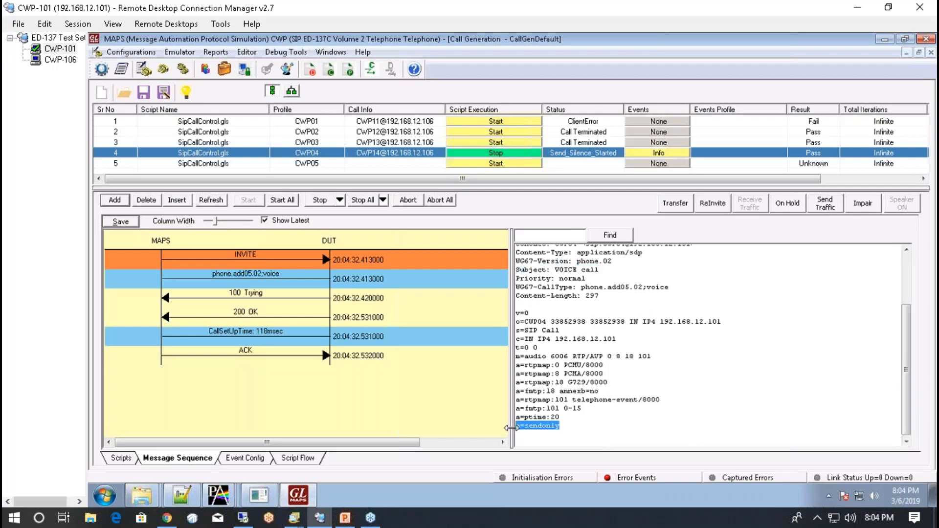
pyautogui.click(286, 318)
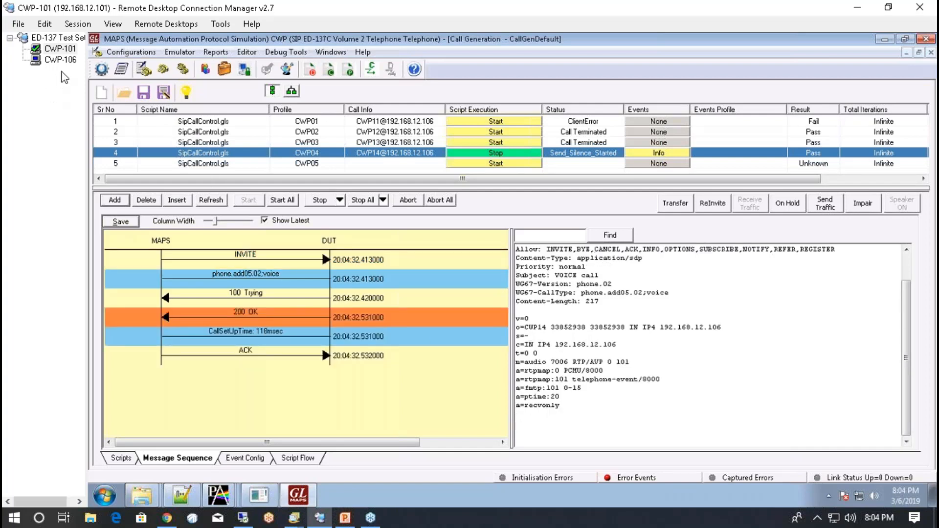
# - Switch to CWP-106, send a ReInvite on the active CWP14 call, and view the new INVITE and its 200 OK
pyautogui.click(64, 60)
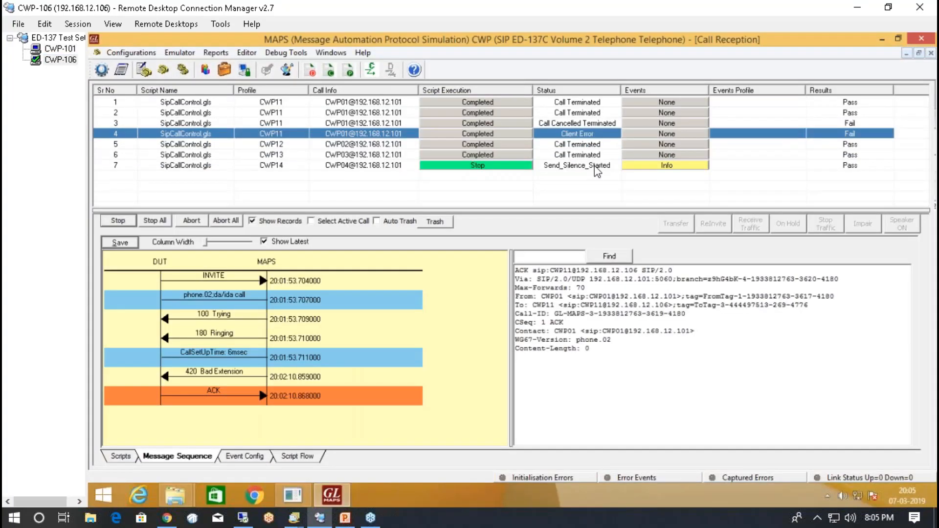
pyautogui.click(597, 169)
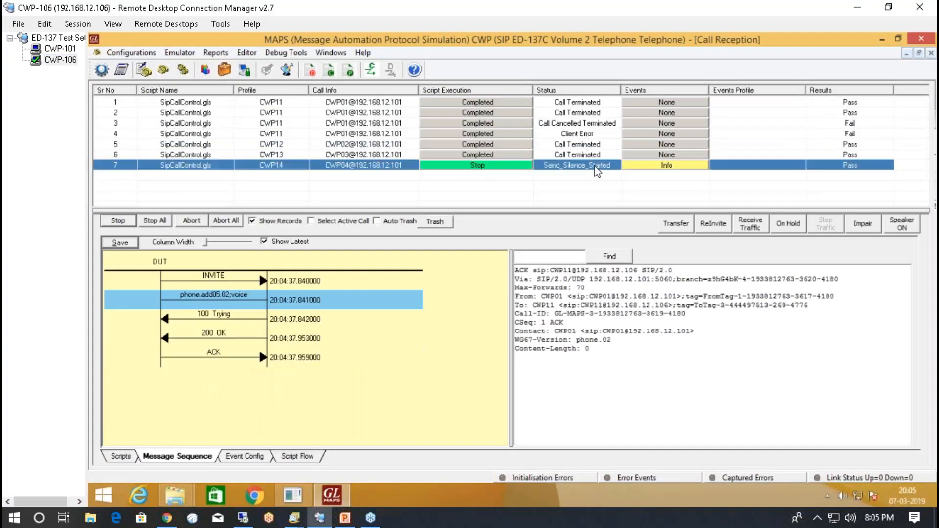
pyautogui.click(716, 227)
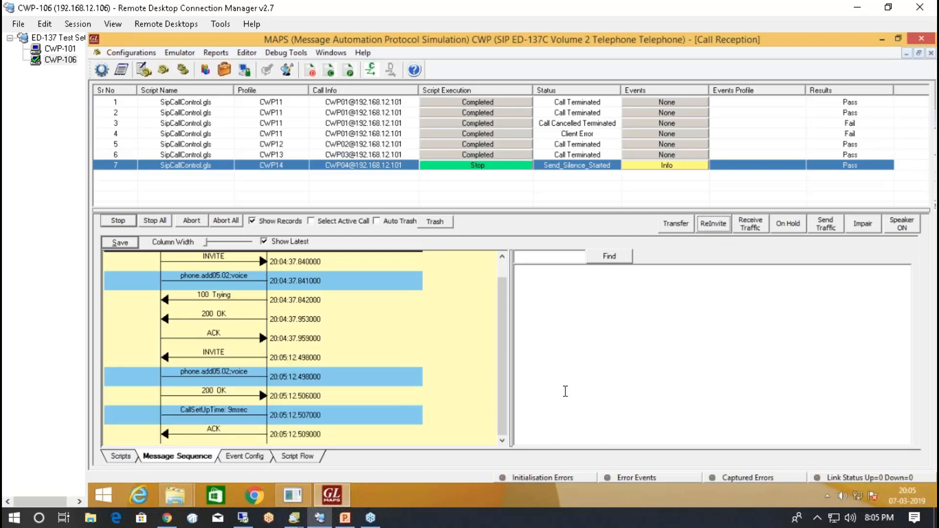
pyautogui.click(209, 357)
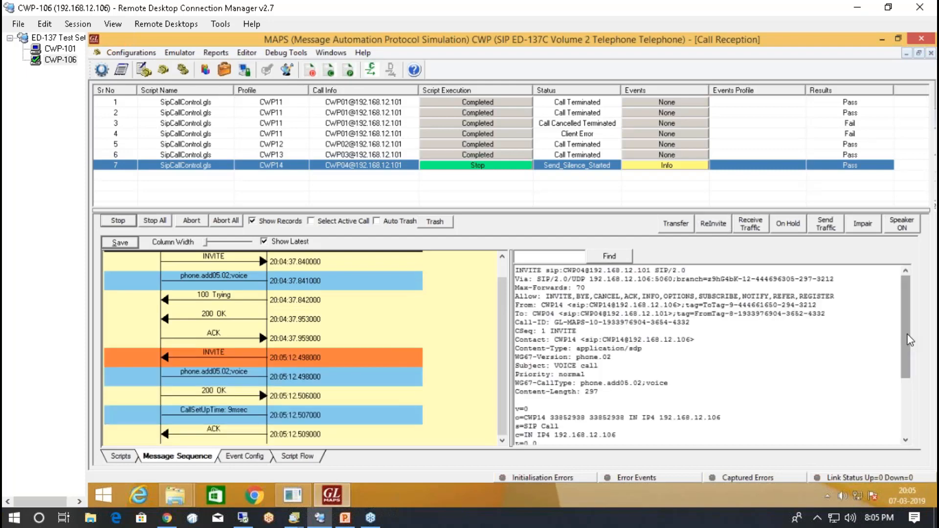
pyautogui.scroll(-2, 907, 367)
pyautogui.scroll(-3, 907, 366)
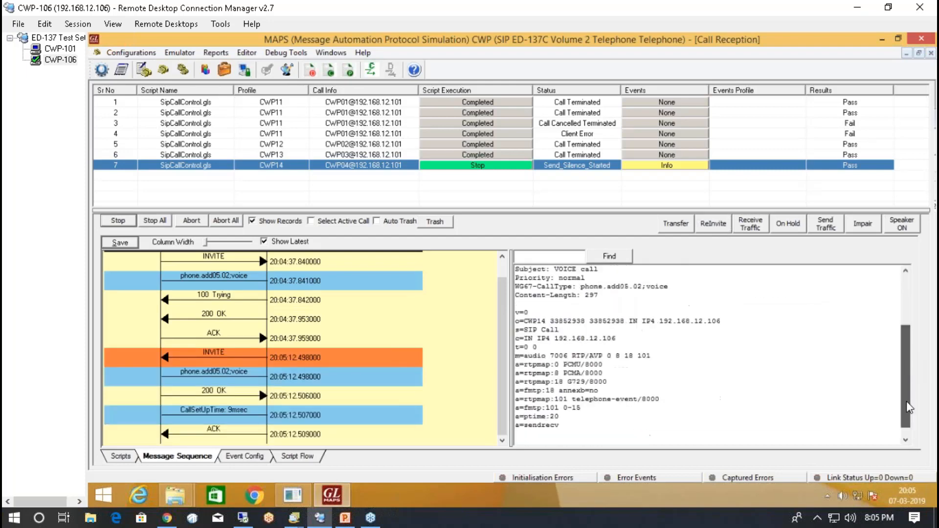
pyautogui.click(226, 394)
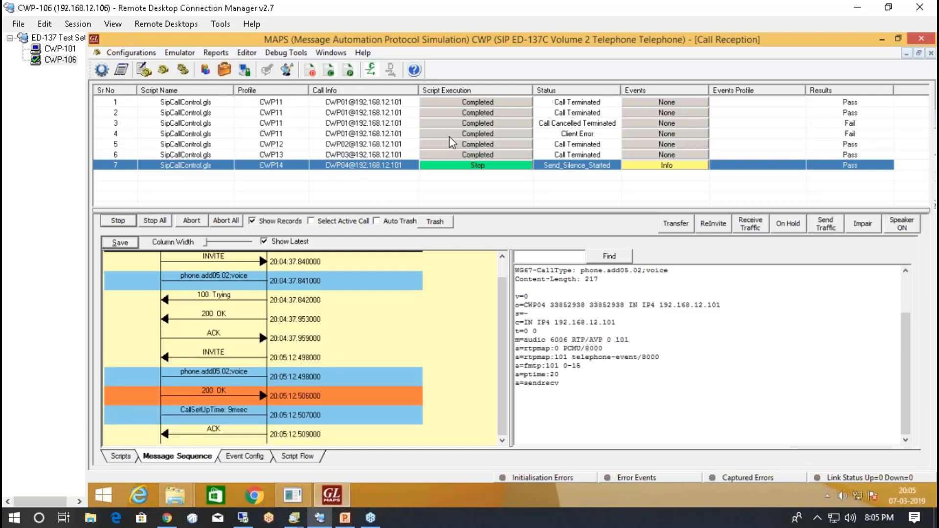
# - Terminate the CWP14 call from CWP-106 and trash all completed call records
pyautogui.click(436, 223)
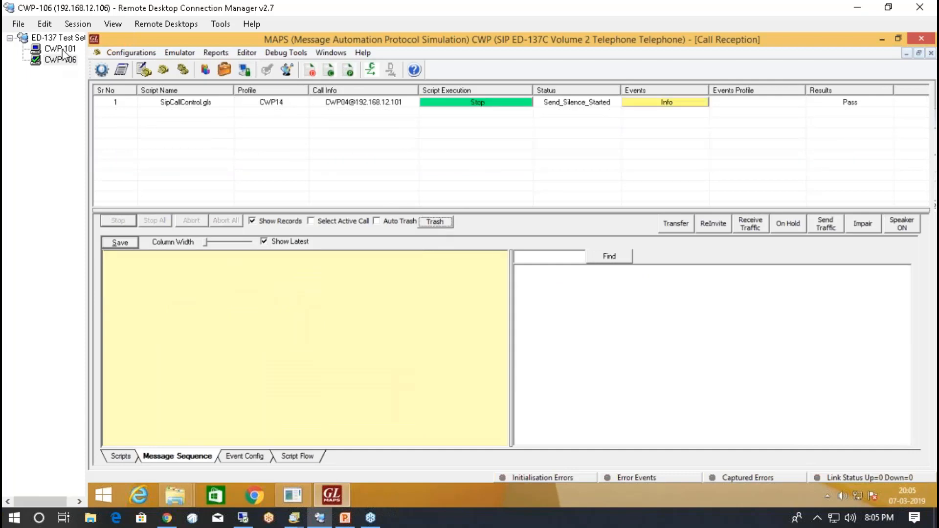
pyautogui.click(495, 107)
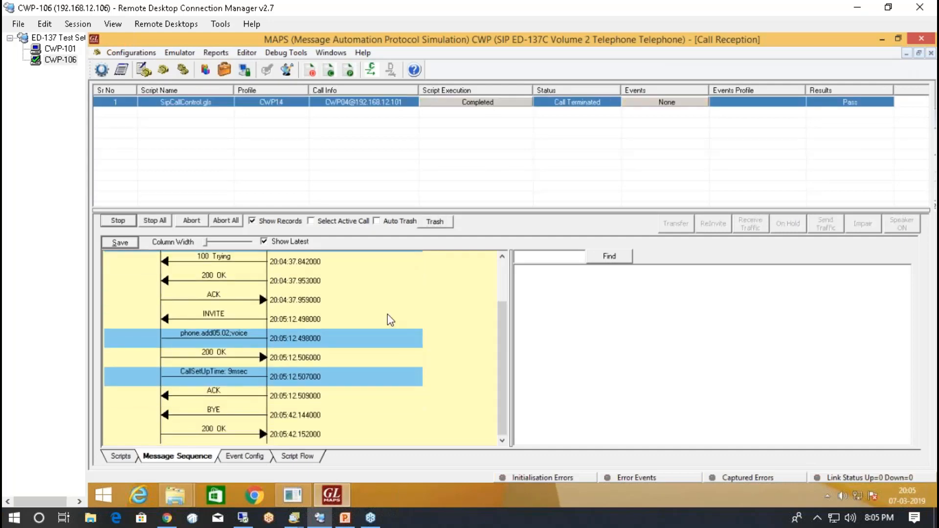
pyautogui.click(447, 225)
# - Start the CWP01 call from CWP-101 and accept it on CWP-106
pyautogui.click(62, 49)
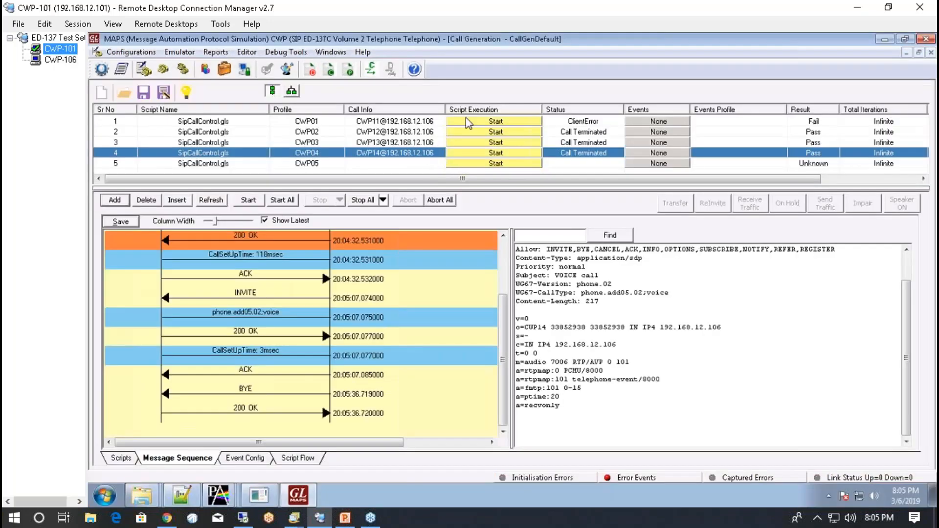
pyautogui.click(478, 127)
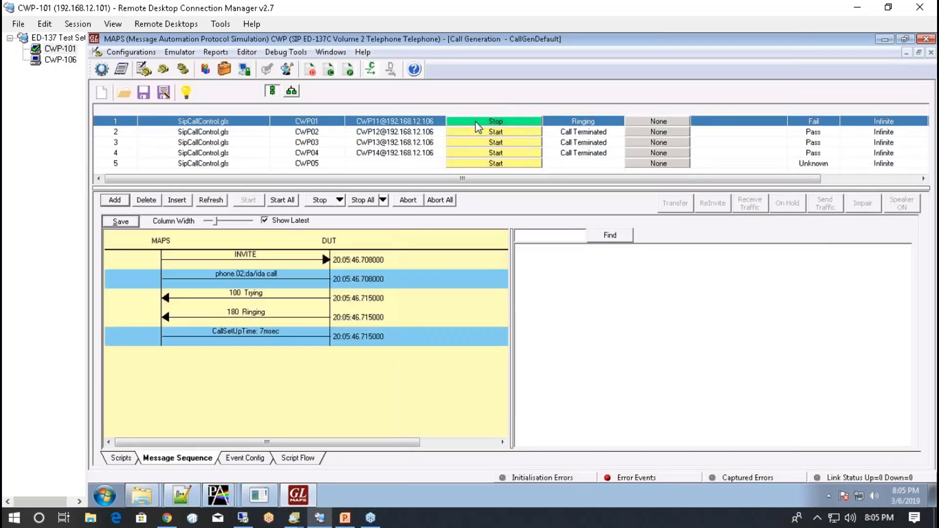
pyautogui.click(55, 59)
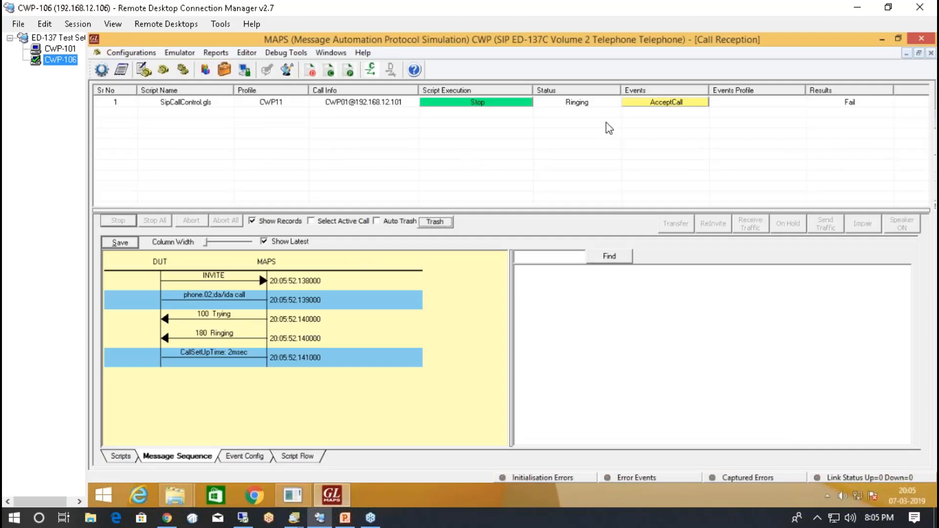
pyautogui.click(653, 106)
pyautogui.click(653, 106)
pyautogui.click(651, 104)
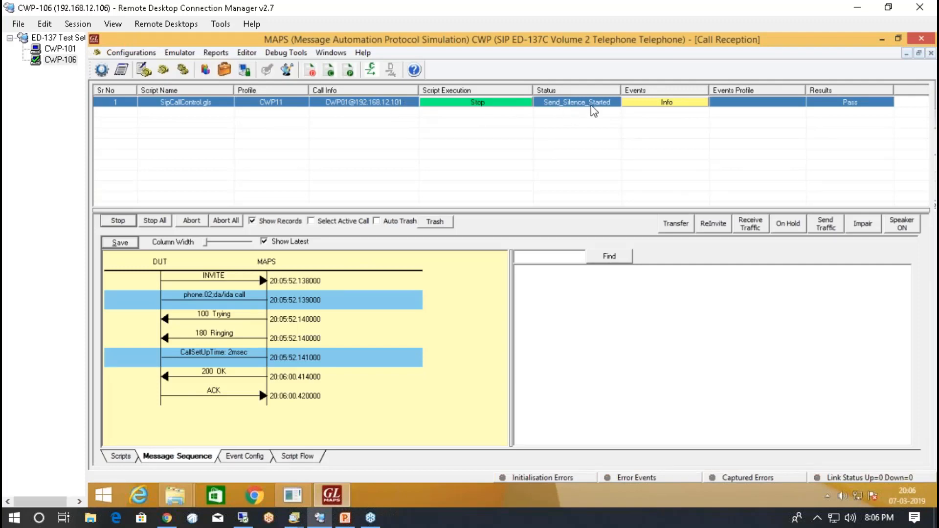
# - Put the CWP11 call on hold from CWP-106 and view the media direction in the resulting INVITE and 200 OK messages
pyautogui.click(789, 228)
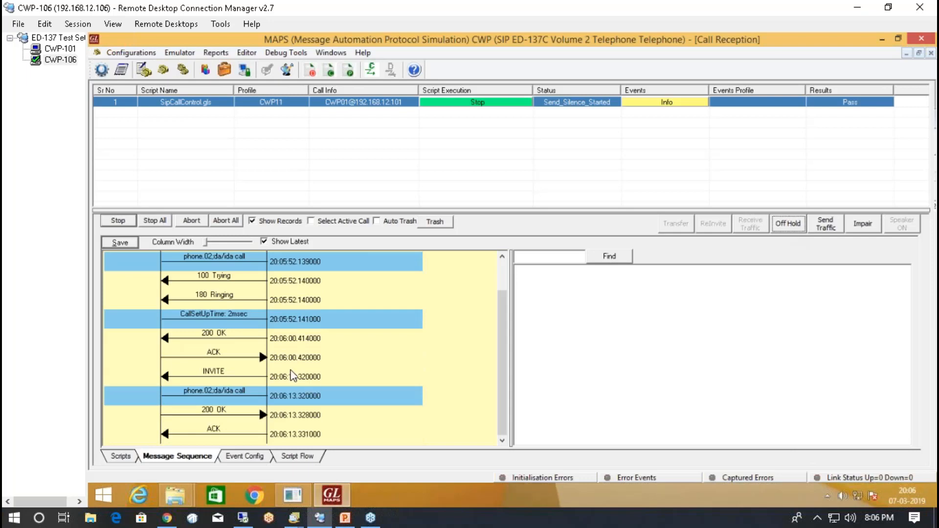
pyautogui.click(234, 376)
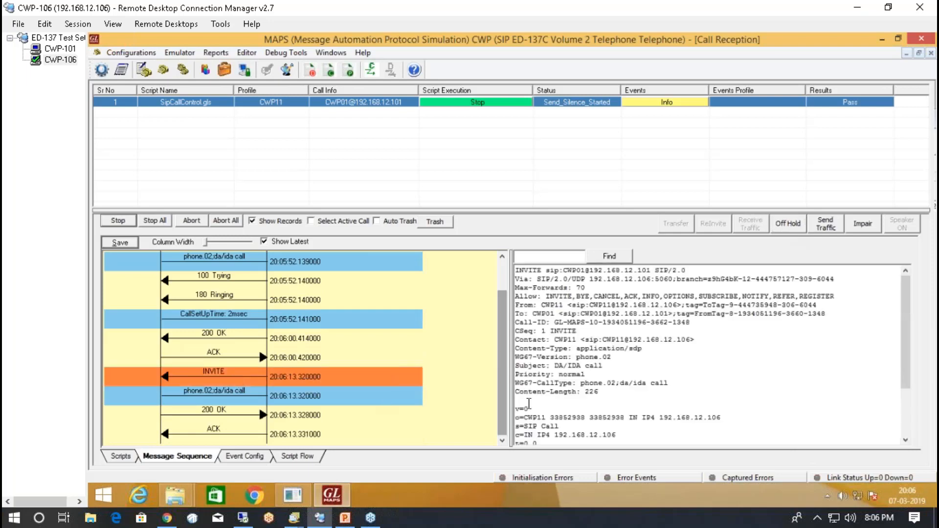
pyautogui.moveTo(910, 351); pyautogui.dragTo(907, 424)
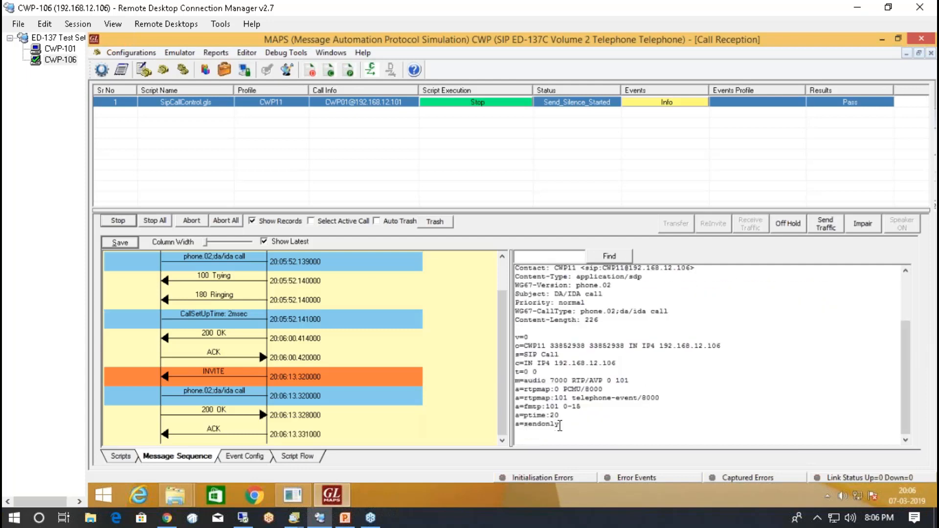
pyautogui.click(236, 413)
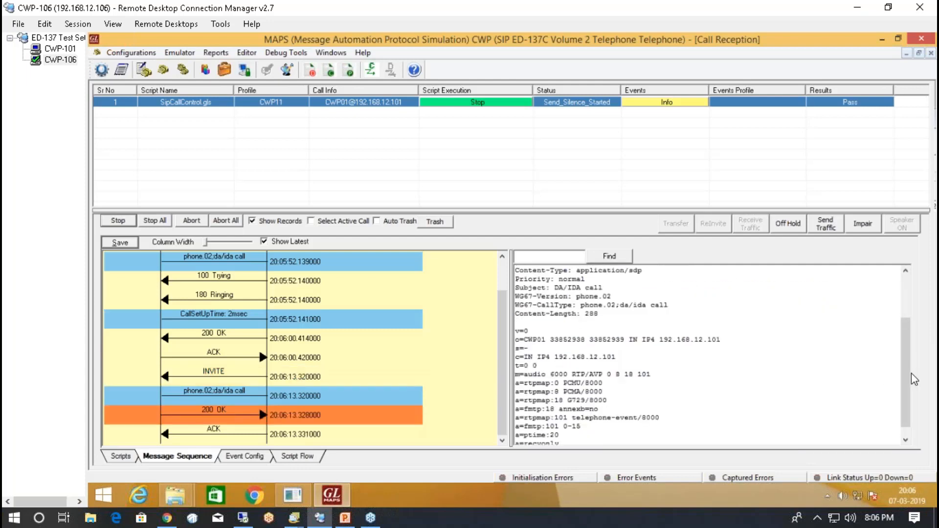
pyautogui.moveTo(907, 386); pyautogui.dragTo(910, 416)
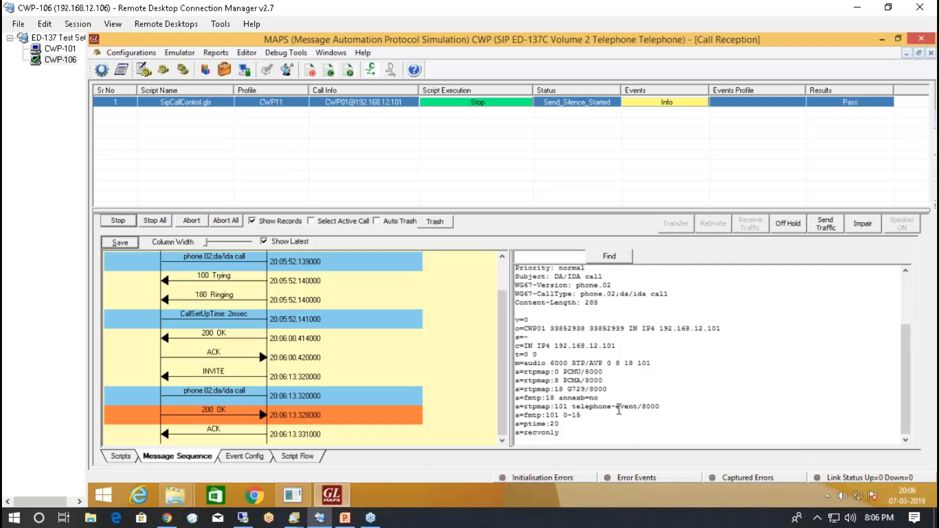
# - Take the CWP11 call off hold on CWP-106
pyautogui.click(792, 226)
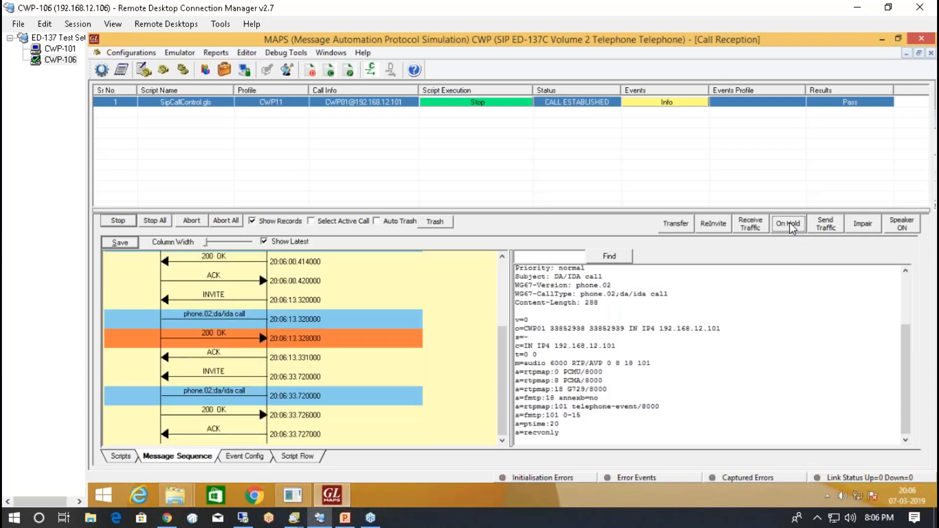
# - Examine the media direction in the INVITE and 200 OK messages exchanged for taking the CWP11 call off hold
pyautogui.click(227, 376)
pyautogui.click(220, 414)
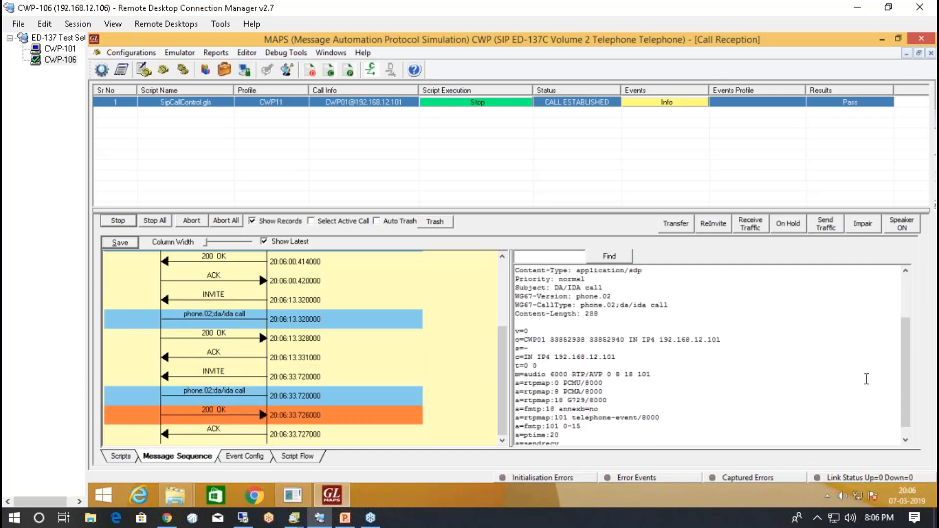
pyautogui.scroll(-1, 866, 379)
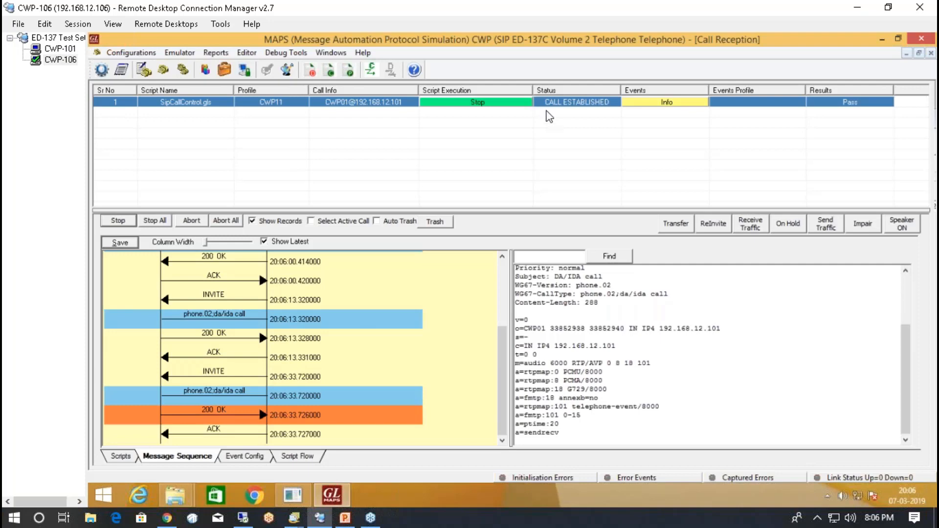
# - Terminate the CWP11 call and trash its record on CWP-106, and select the CWP05 call entry on CWP-101
pyautogui.click(443, 223)
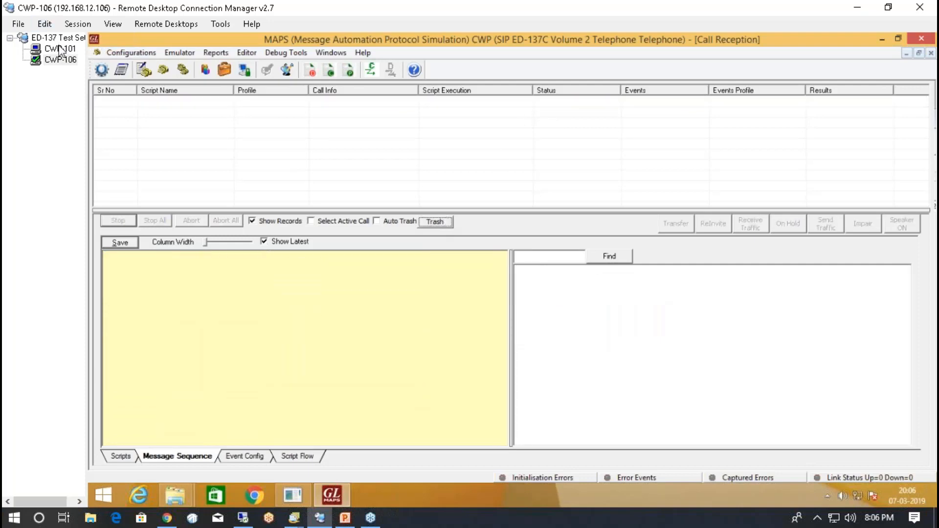
pyautogui.click(60, 50)
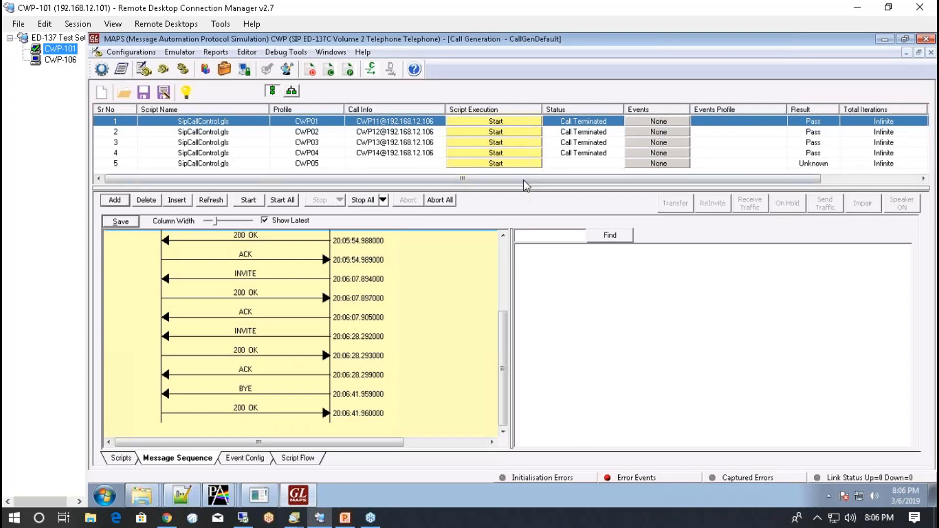
pyautogui.click(306, 166)
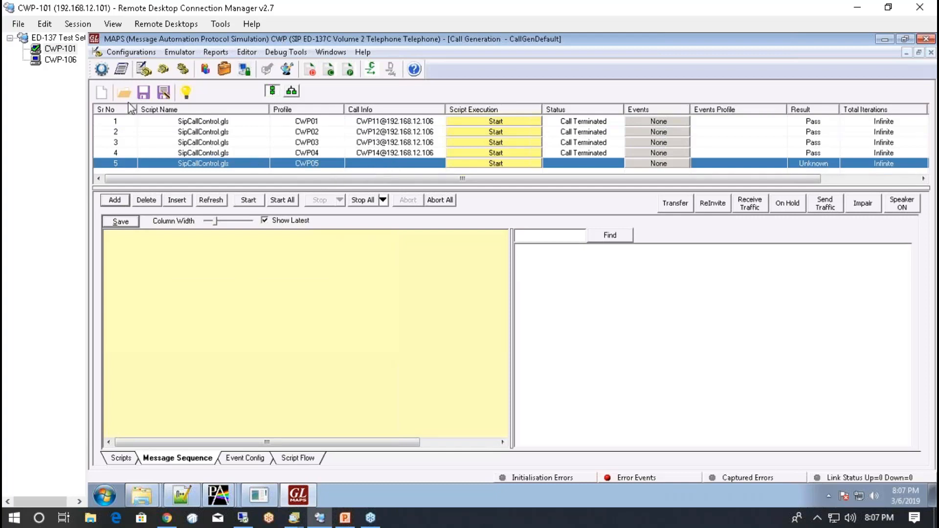
# - Open the CWP15 profile in the Profile Editor on CWP-106 and view its full Transfer To address
pyautogui.click(66, 60)
pyautogui.click(246, 53)
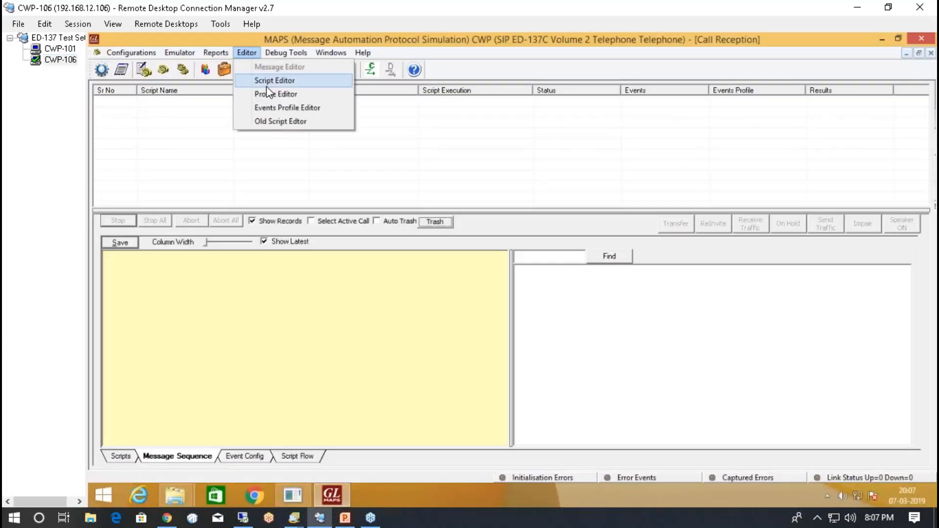
pyautogui.click(267, 93)
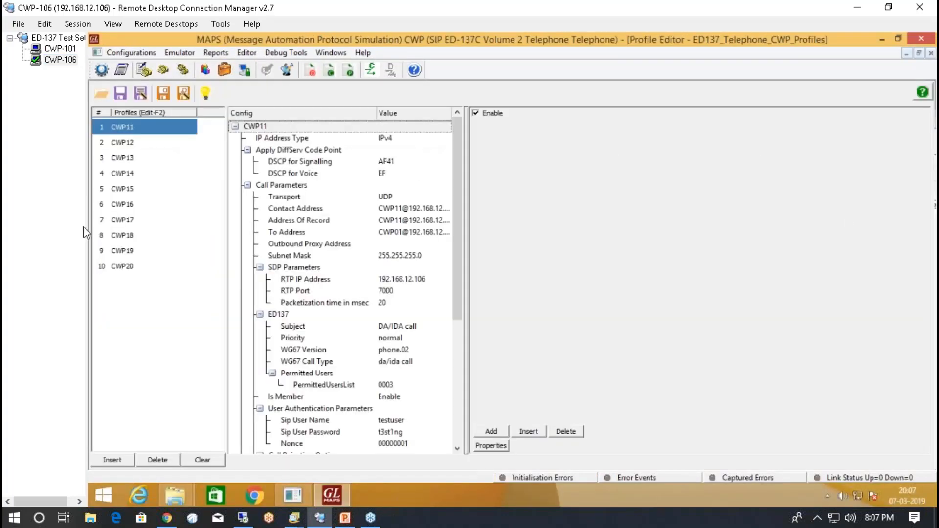
pyautogui.click(131, 189)
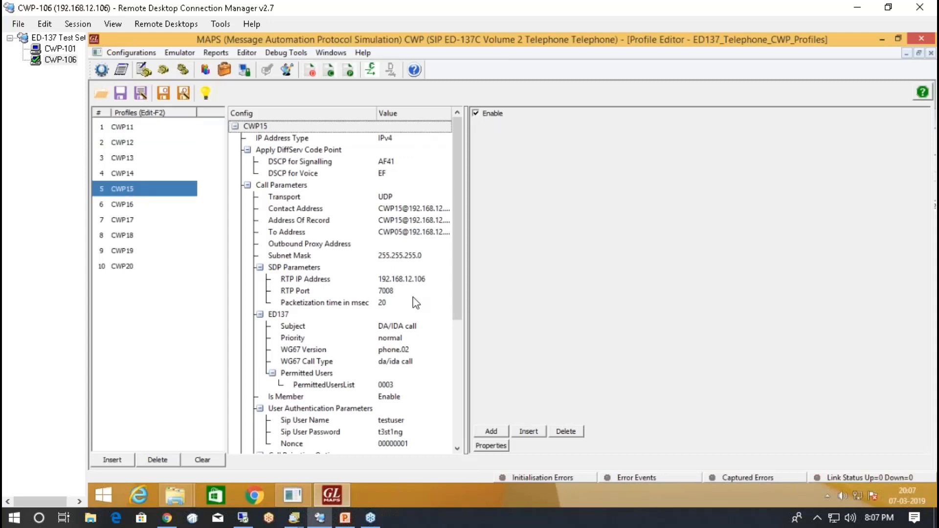
pyautogui.moveTo(461, 294); pyautogui.dragTo(477, 421)
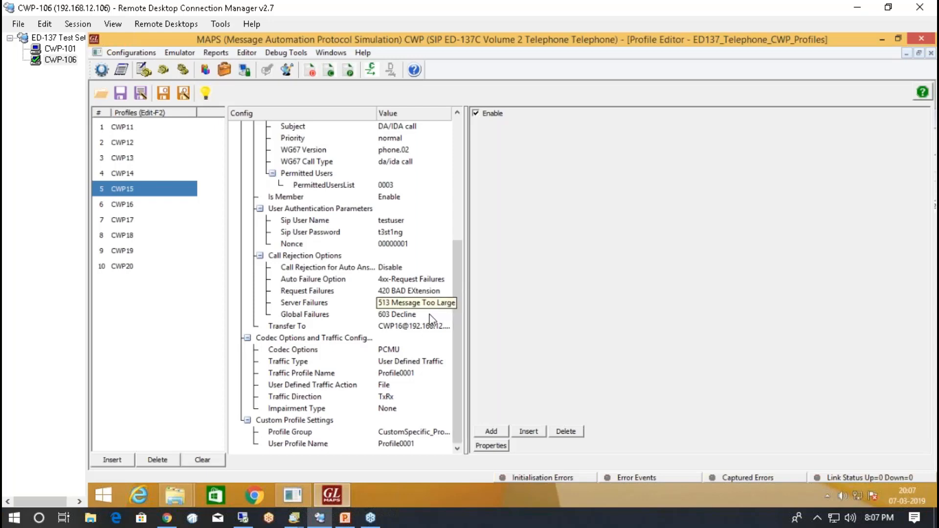
pyautogui.click(416, 325)
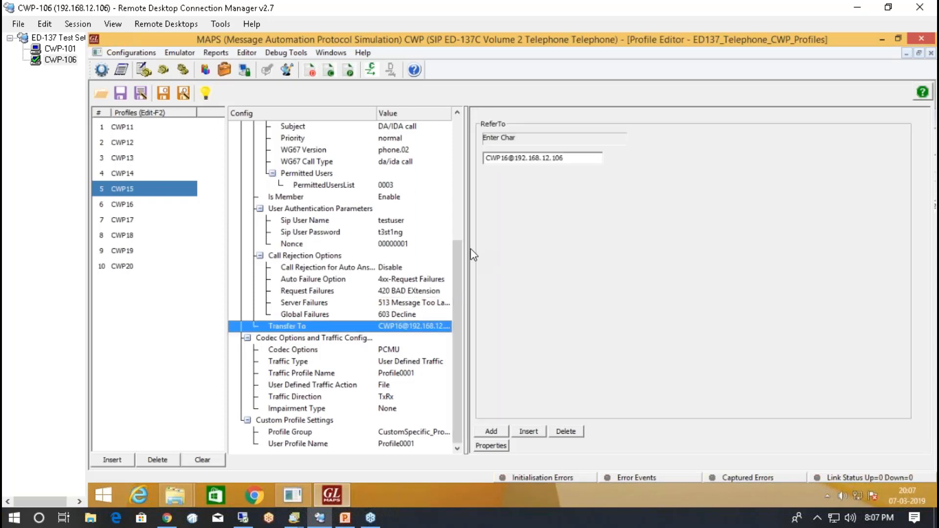
pyautogui.moveTo(469, 249); pyautogui.dragTo(504, 249)
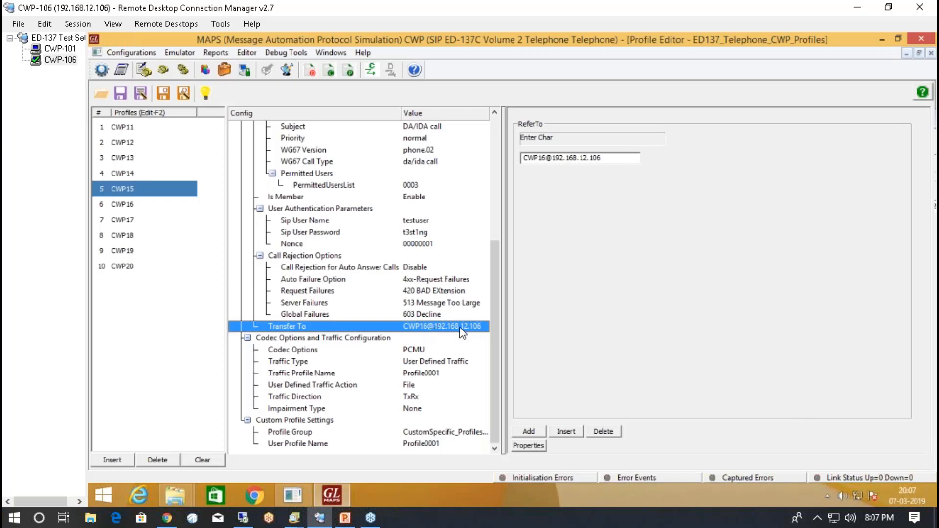
# - Start the CWP05 call from CWP-101 and accept it as CWP15 in Call Reception on CWP-106
pyautogui.click(62, 50)
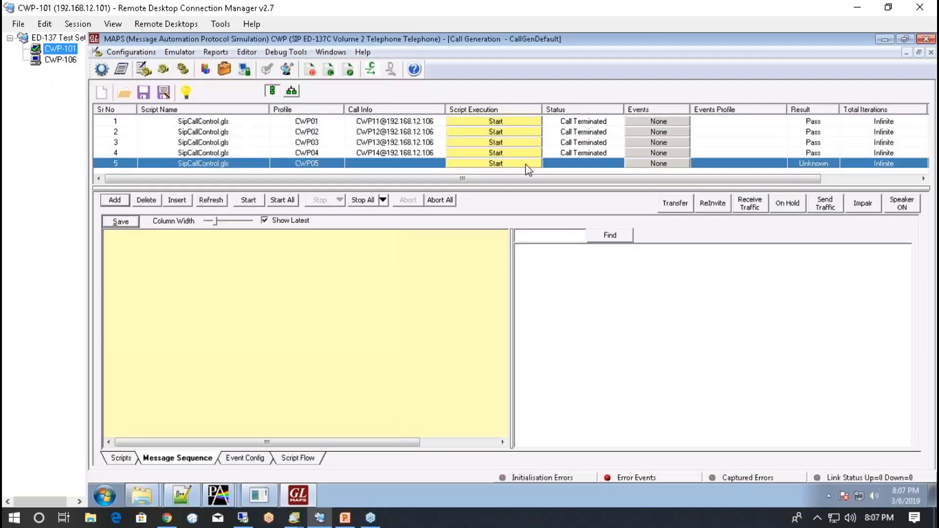
pyautogui.click(527, 165)
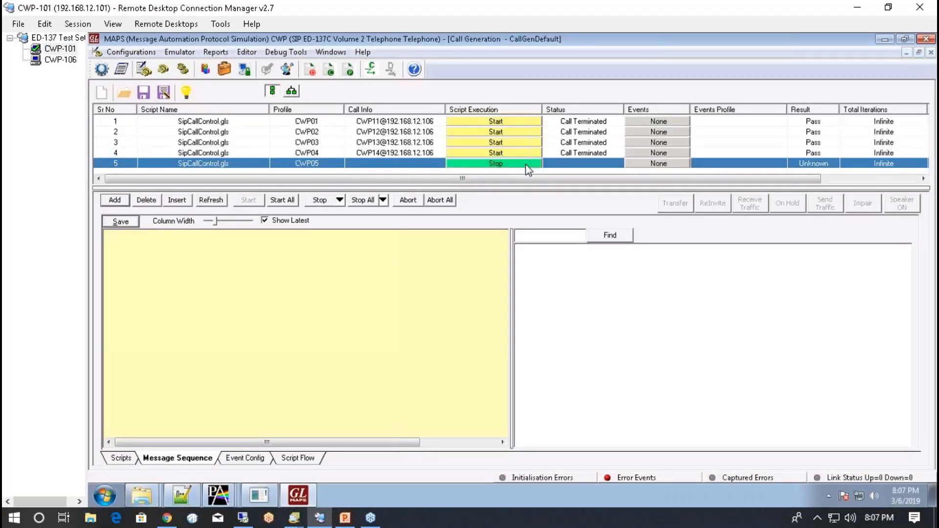
pyautogui.click(58, 61)
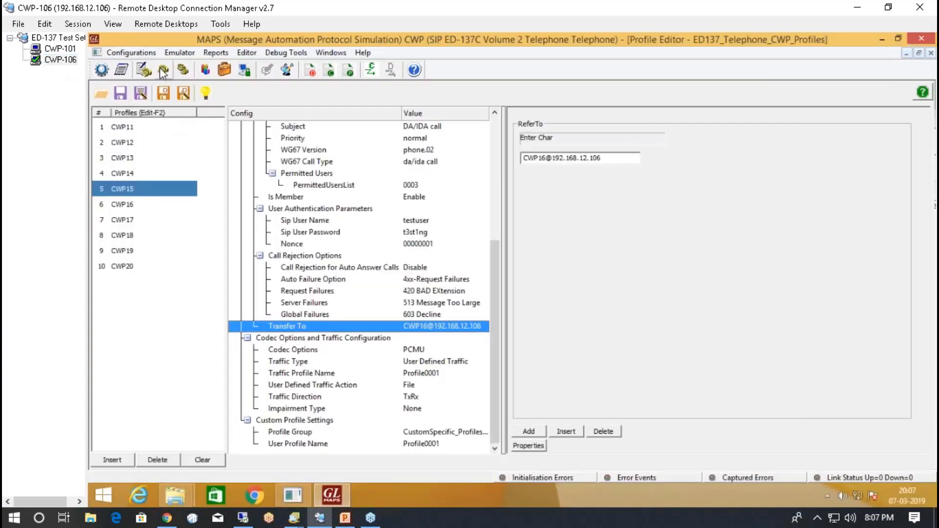
pyautogui.click(163, 71)
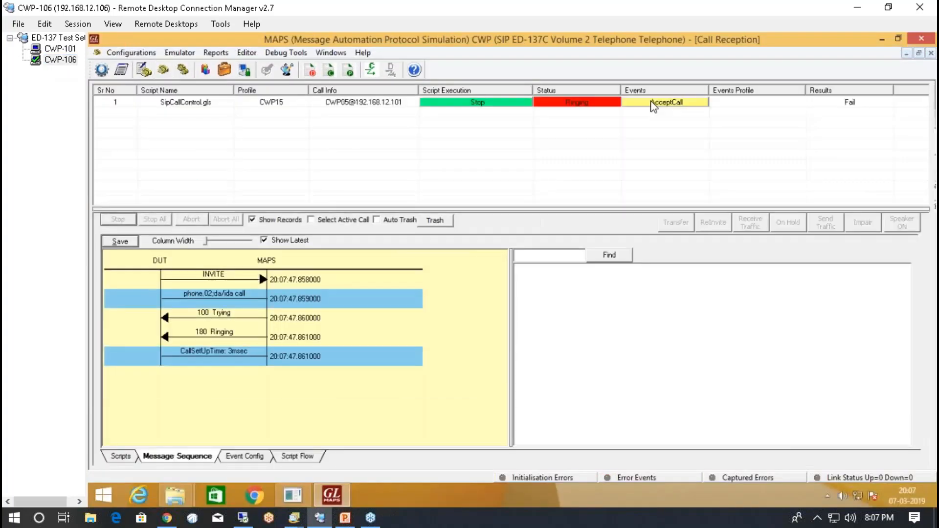
pyautogui.click(653, 103)
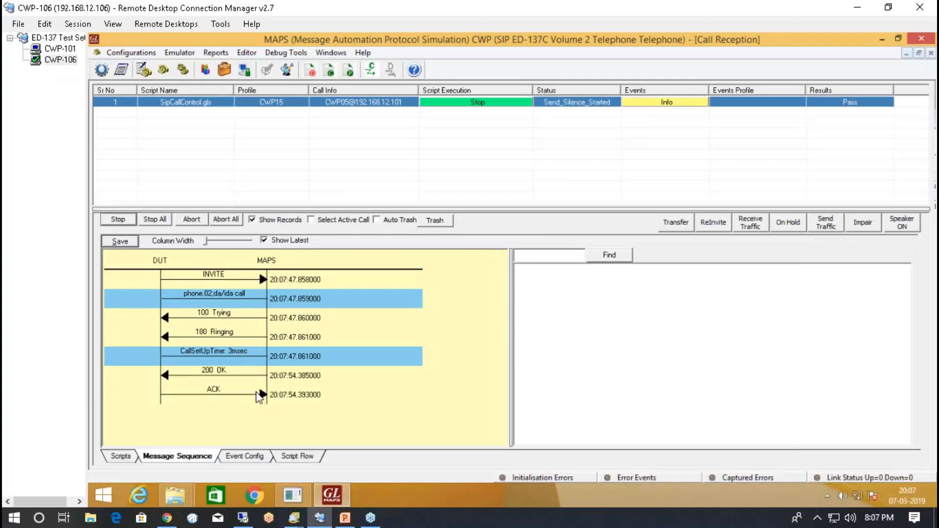
# - Apply UnAttended_Call_Transfer to the CWP15 call and view the Refer-To and Referred-By headers in the REFER message
pyautogui.click(655, 106)
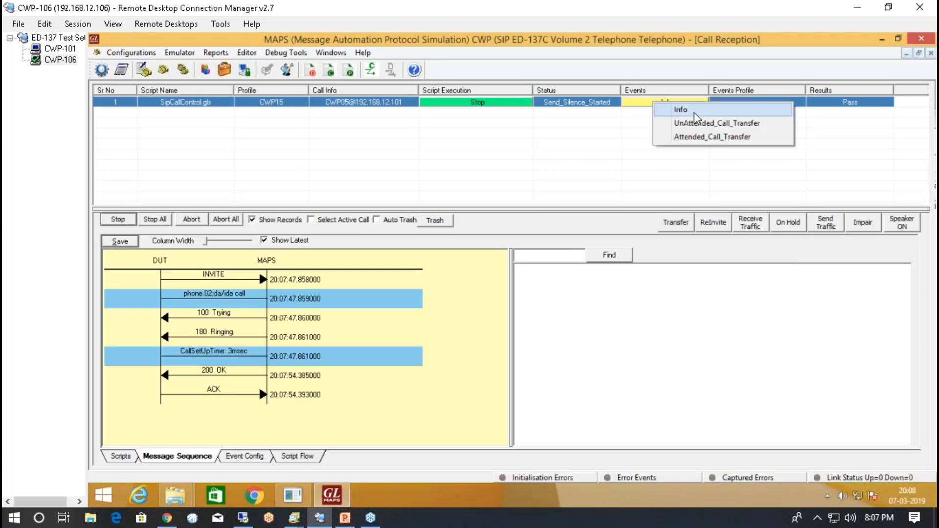
pyautogui.click(725, 126)
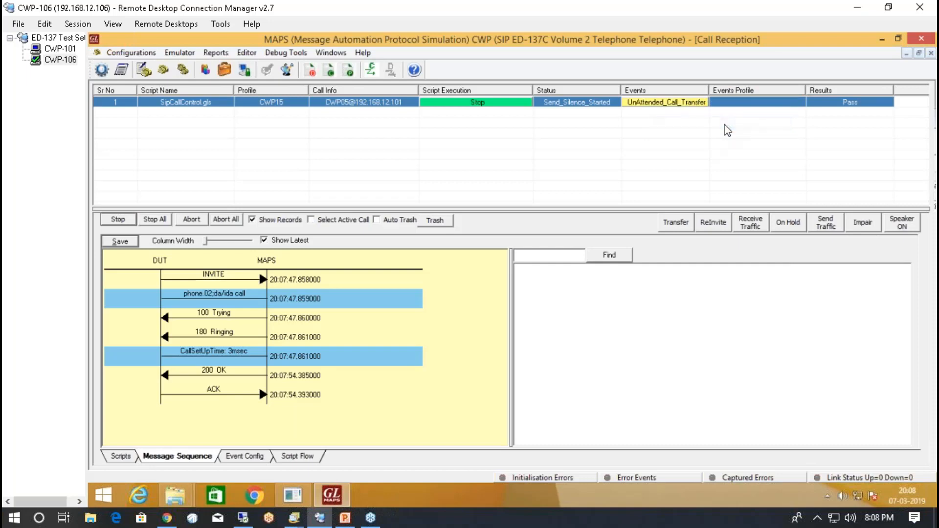
pyautogui.click(240, 338)
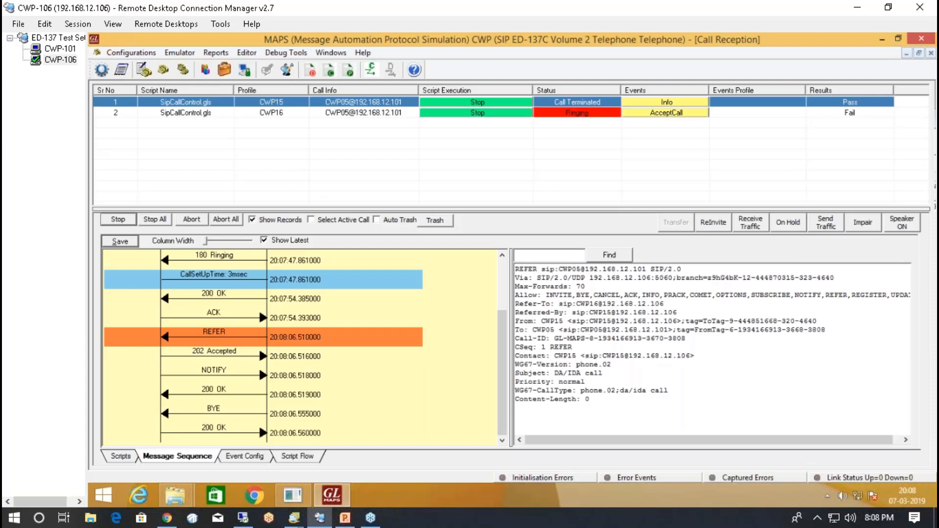
pyautogui.moveTo(514, 303); pyautogui.dragTo(679, 313)
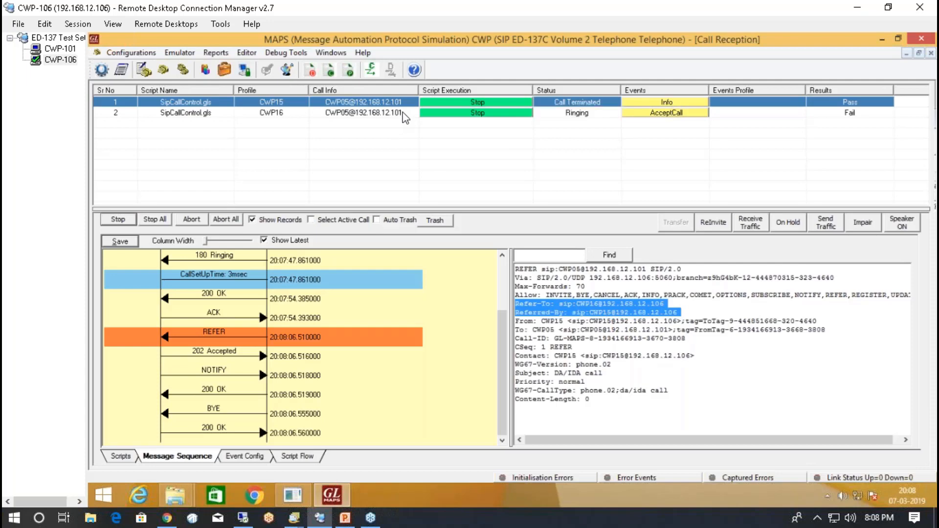
# - Accept the transferred call arriving on CWP16
pyautogui.click(644, 114)
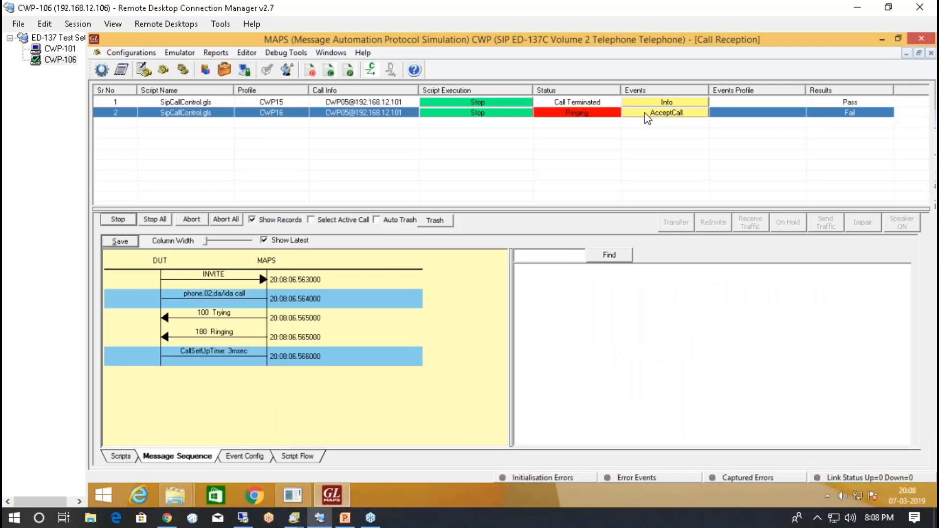
pyautogui.click(645, 113)
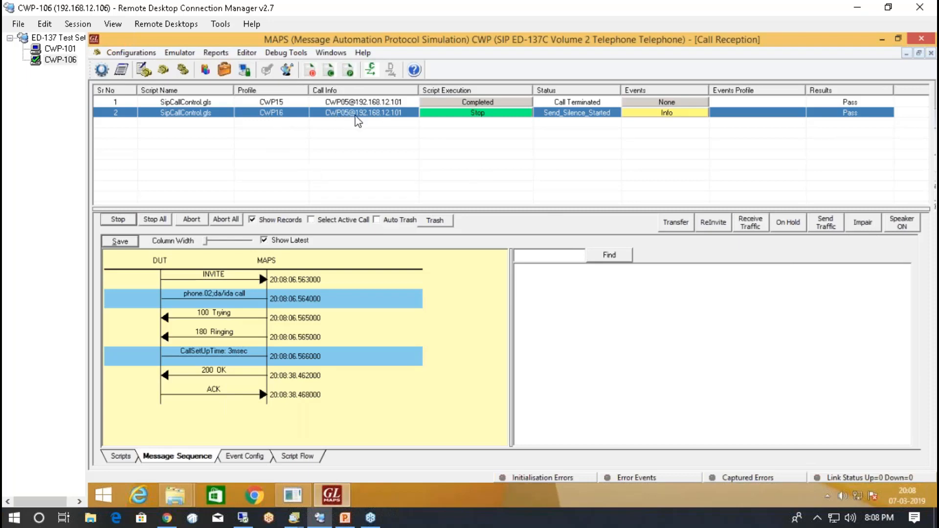
# - Examine the REFER, 202 Accepted, NOTIFY, BYE and 200 OK messages in the transferred CWP15 call's message sequence
pyautogui.click(403, 100)
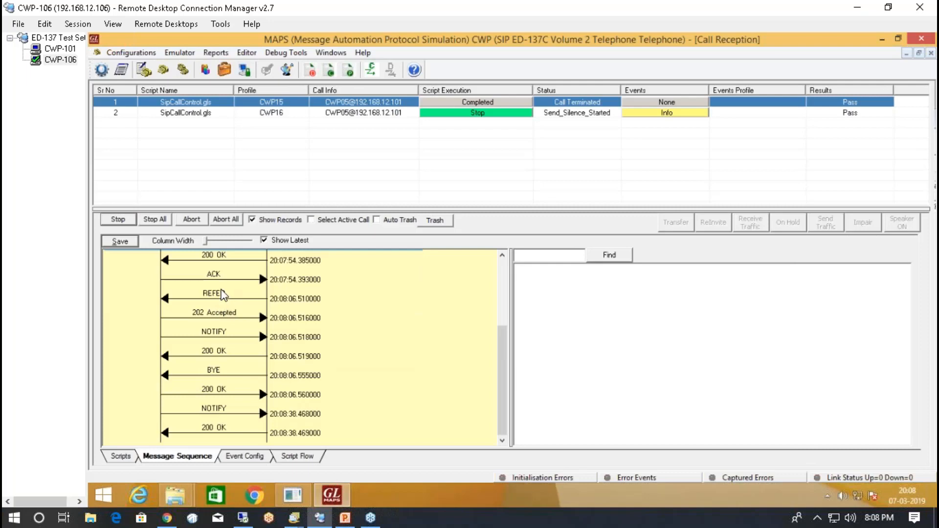
pyautogui.click(218, 296)
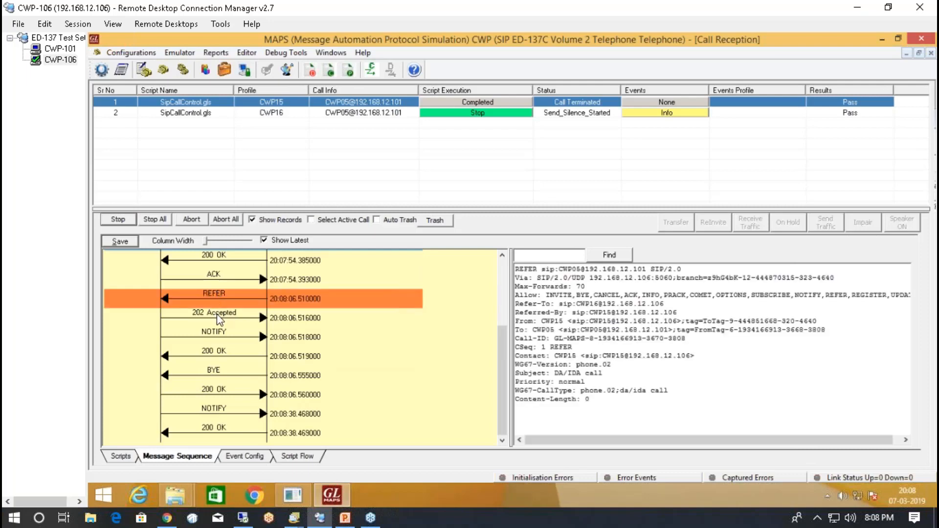
pyautogui.click(217, 317)
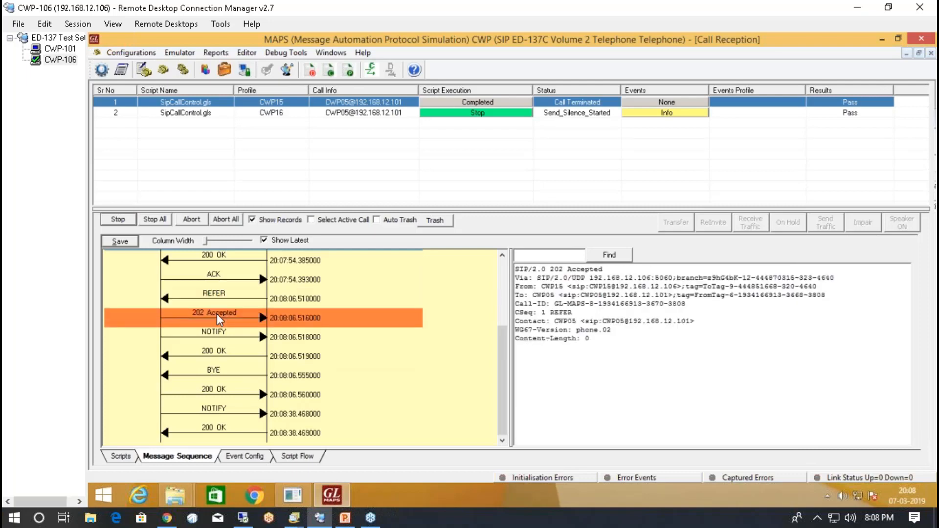
pyautogui.click(231, 334)
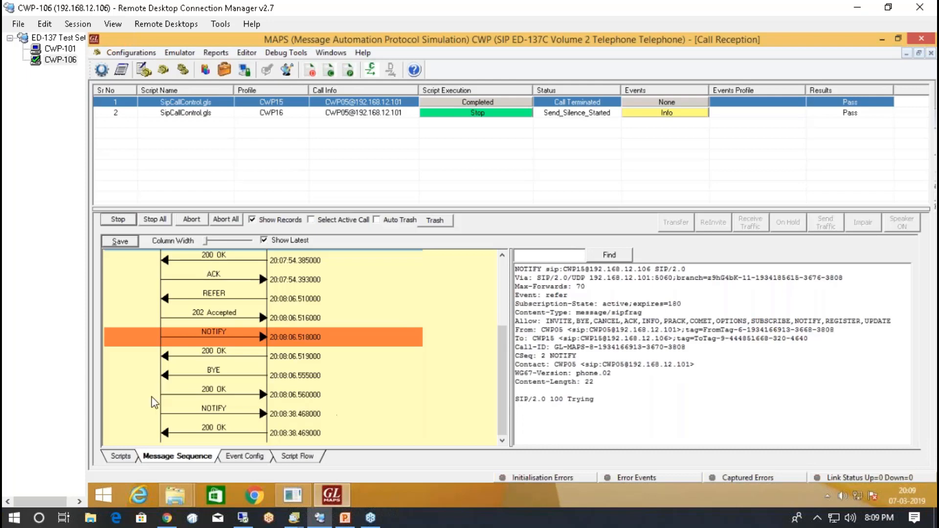
pyautogui.click(234, 353)
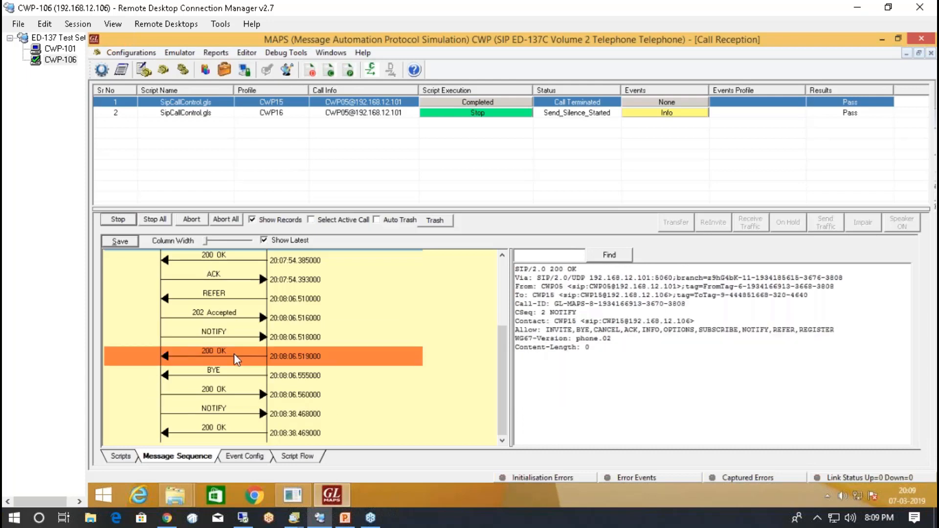
pyautogui.click(237, 373)
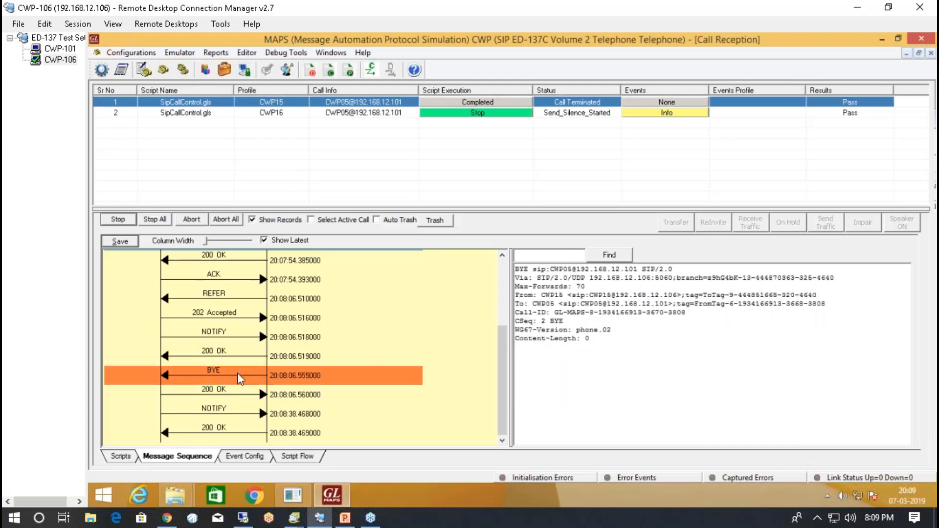
pyautogui.click(237, 390)
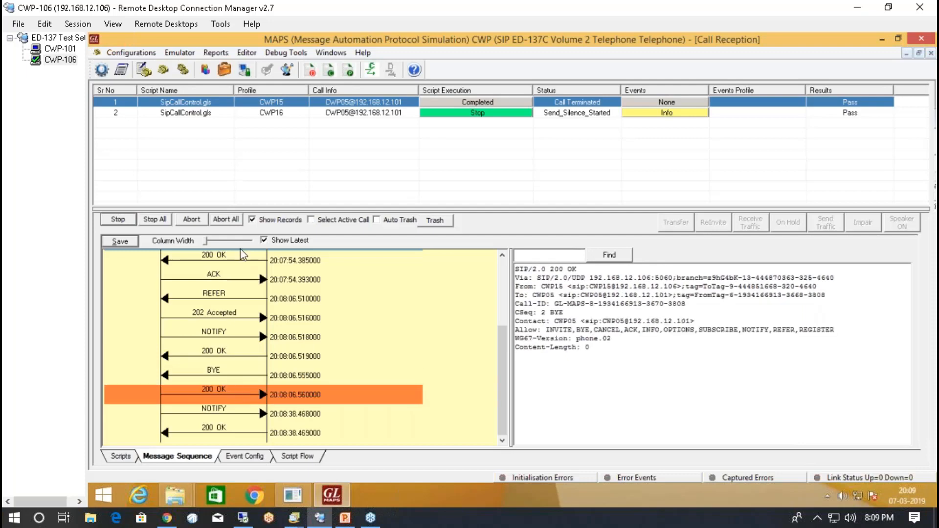
pyautogui.click(235, 414)
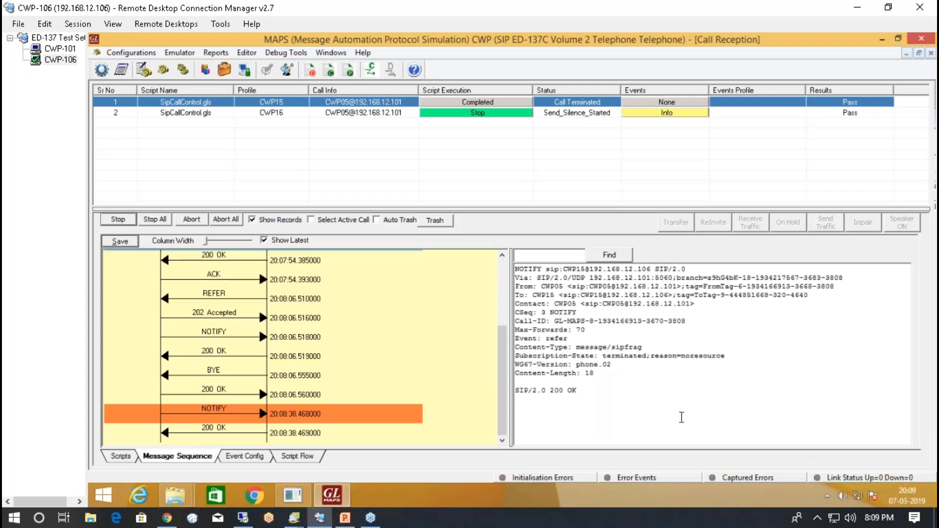
pyautogui.click(232, 431)
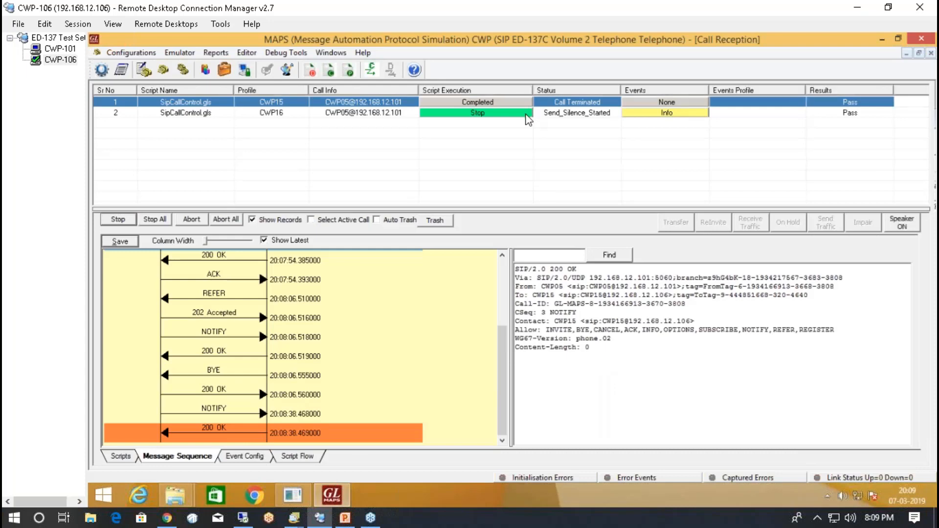
# - Terminate the CWP16 call and trash the call records on CWP-106, and start the CWP05 call again from CWP-101
pyautogui.click(526, 114)
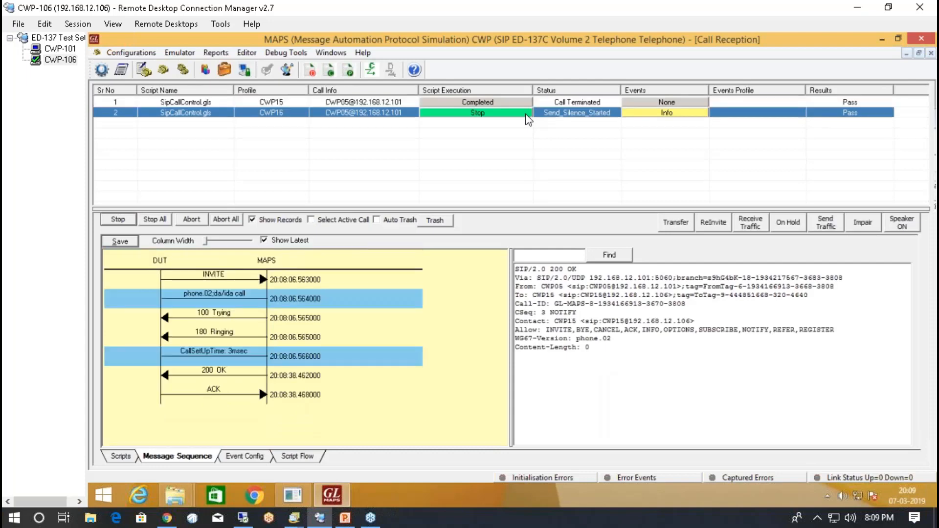
pyautogui.click(70, 51)
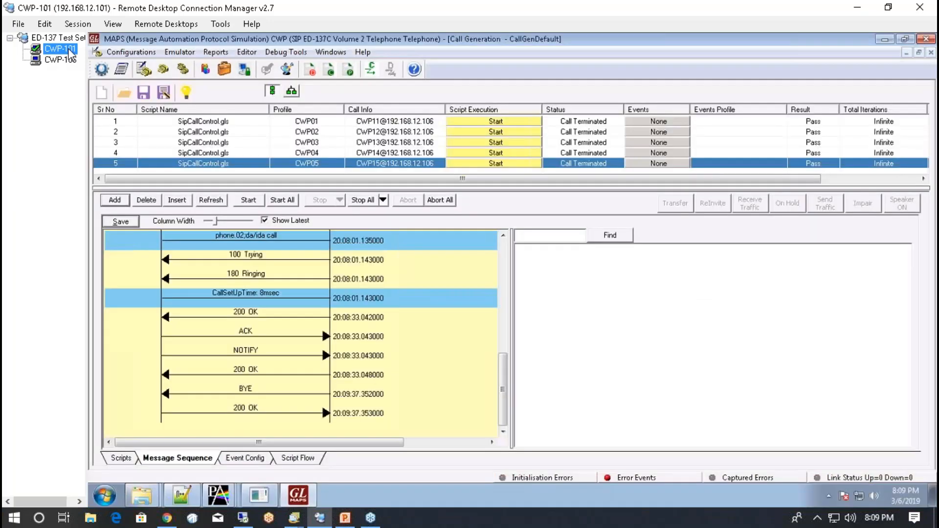
pyautogui.click(534, 163)
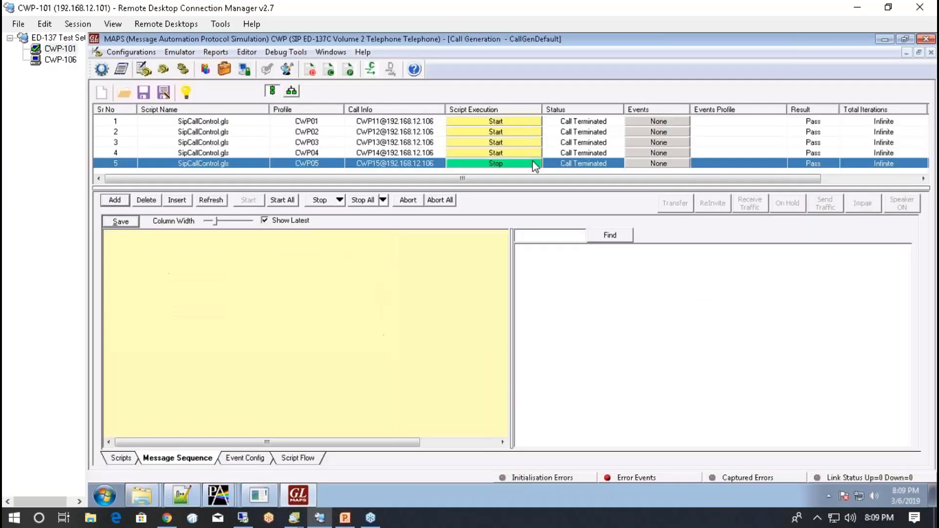
pyautogui.click(61, 61)
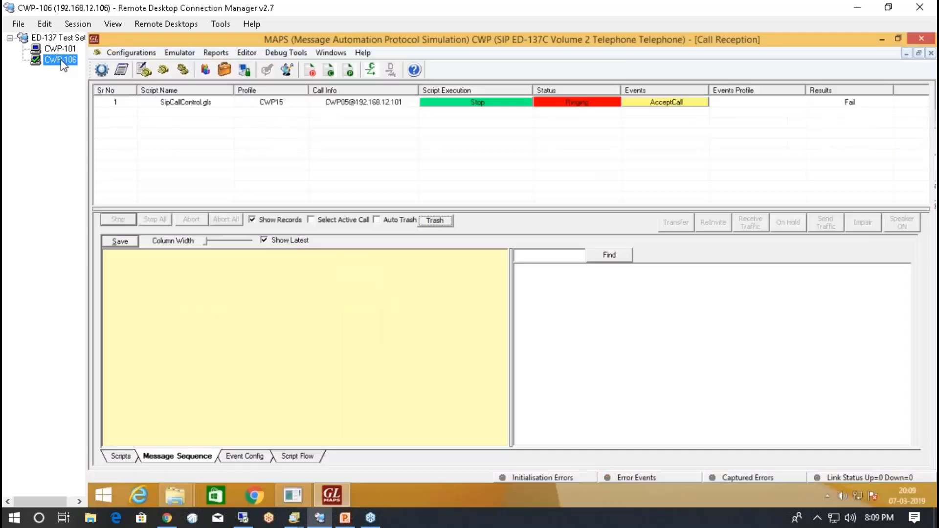
# - Accept the incoming CWP05 call on CWP15 and apply Attended_Call_Transfer to it
pyautogui.click(653, 104)
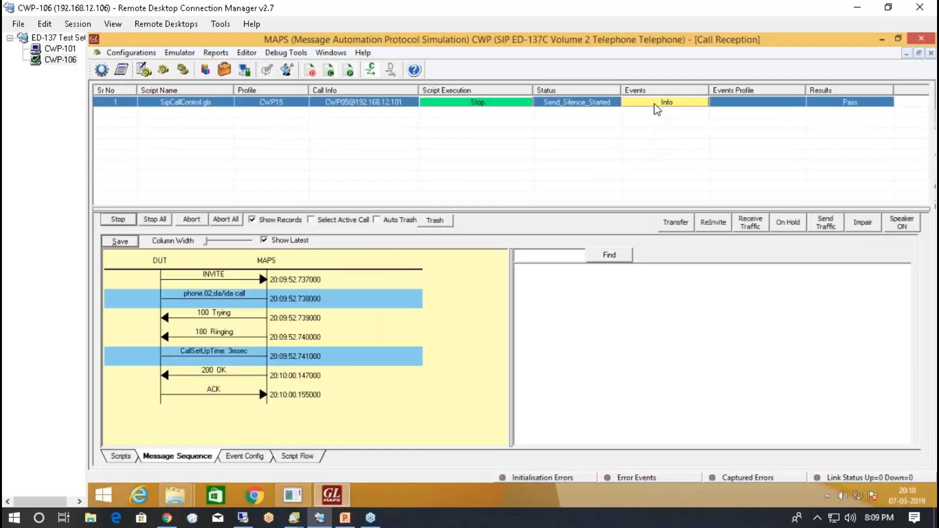
pyautogui.click(655, 105)
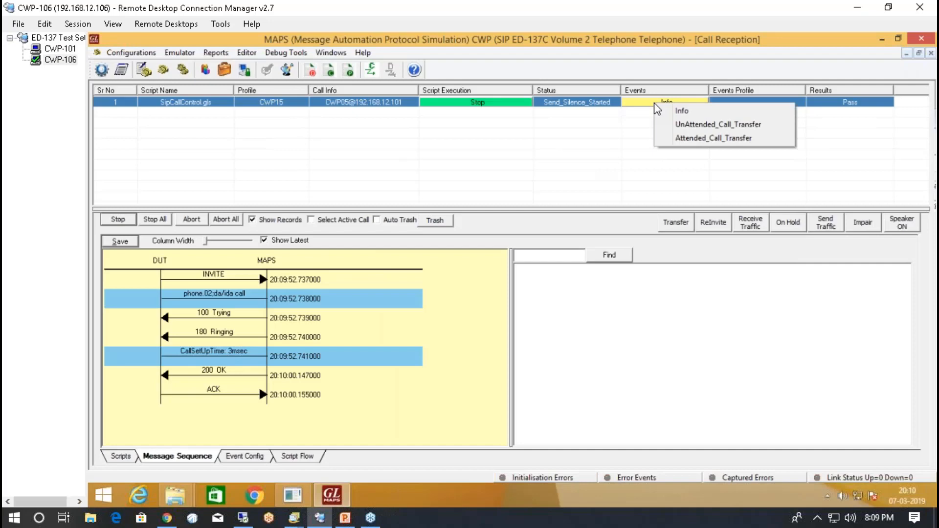
pyautogui.click(700, 140)
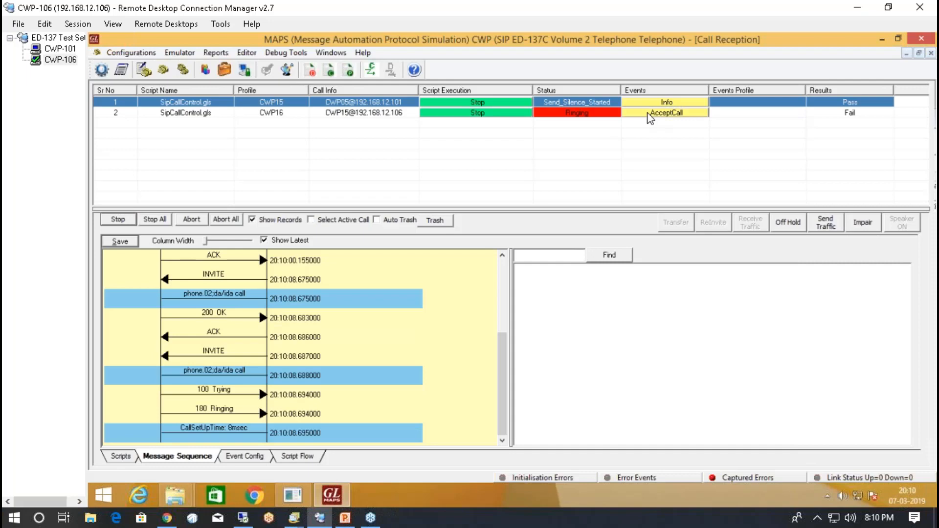
# - Accept the CWP15 and CWP05 calls arriving on CWP16, and view the INVITE message of the transferred CWP05 call
pyautogui.click(649, 114)
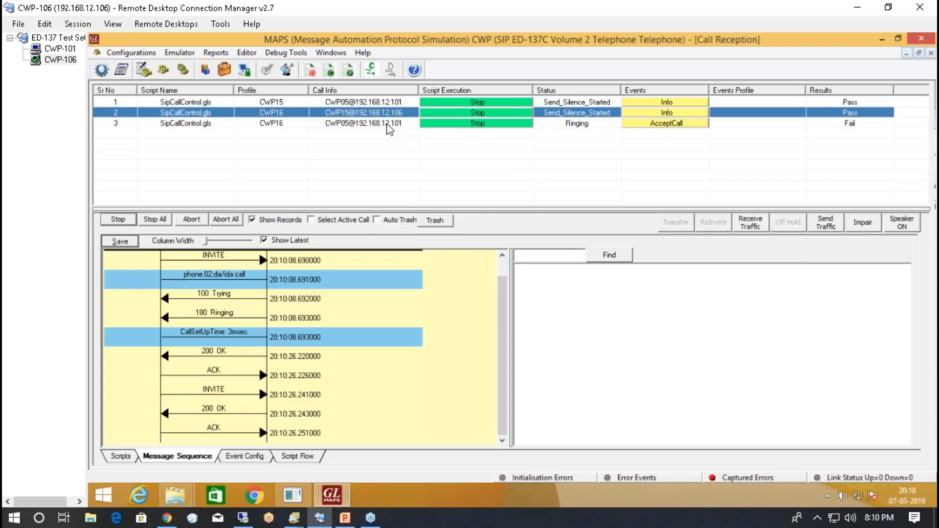
pyautogui.click(388, 124)
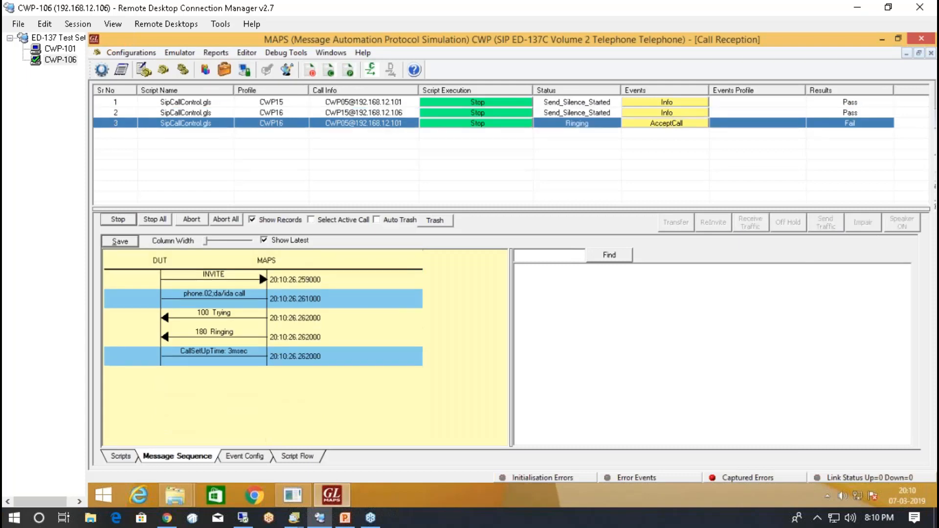
pyautogui.click(648, 126)
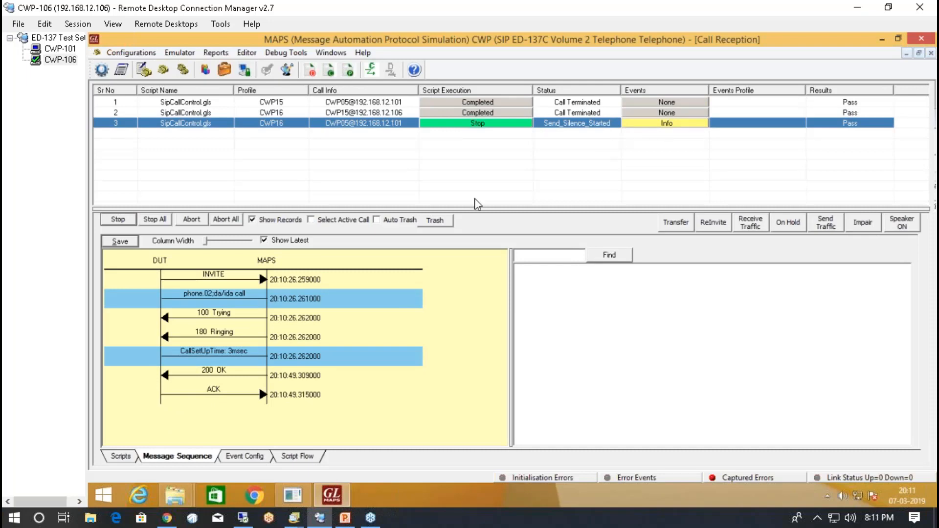
pyautogui.click(231, 273)
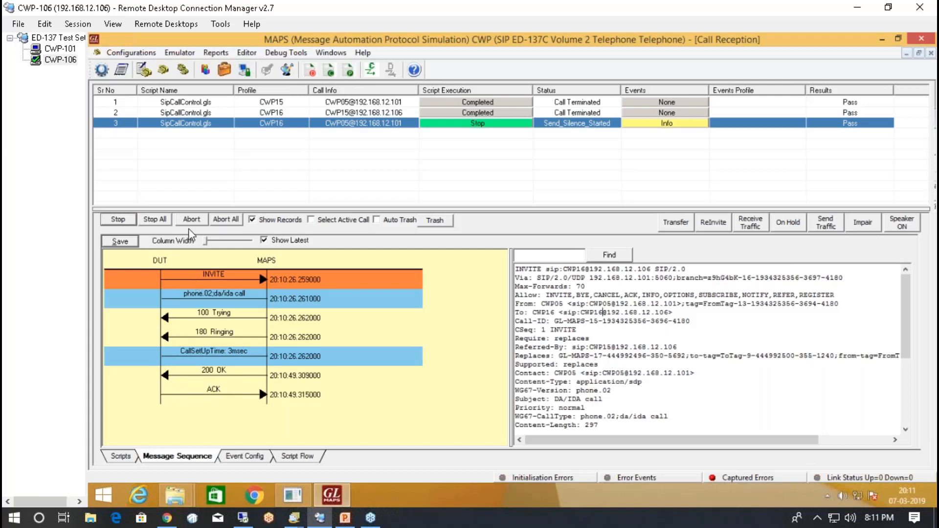
# - Turn off Show Latest for the CWP15 call and examine the SDP of its initial INVITE and its first re-INVITE
pyautogui.click(297, 102)
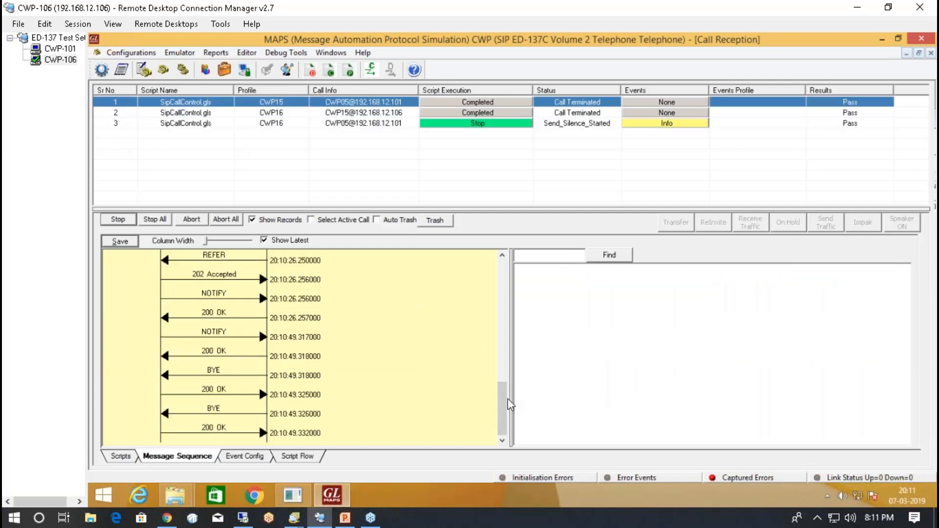
pyautogui.click(264, 240)
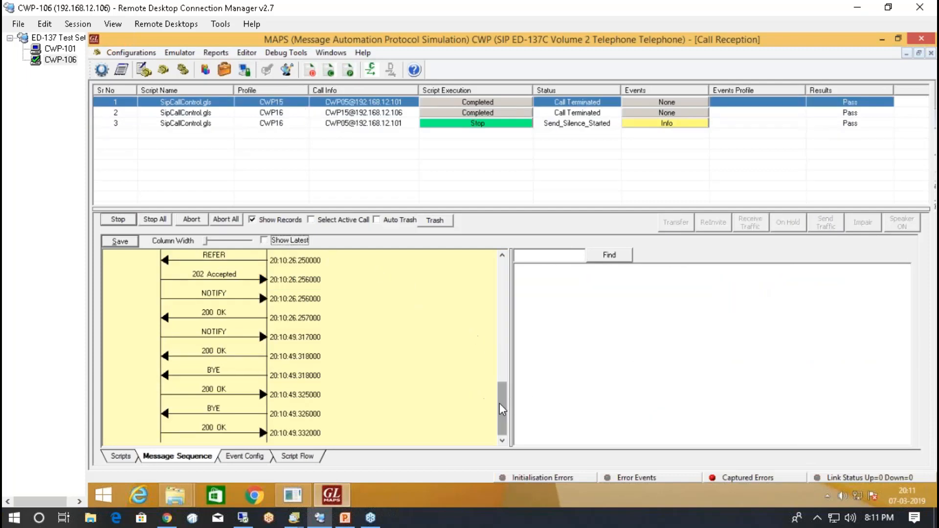
pyautogui.moveTo(499, 405); pyautogui.dragTo(499, 276)
pyautogui.click(214, 277)
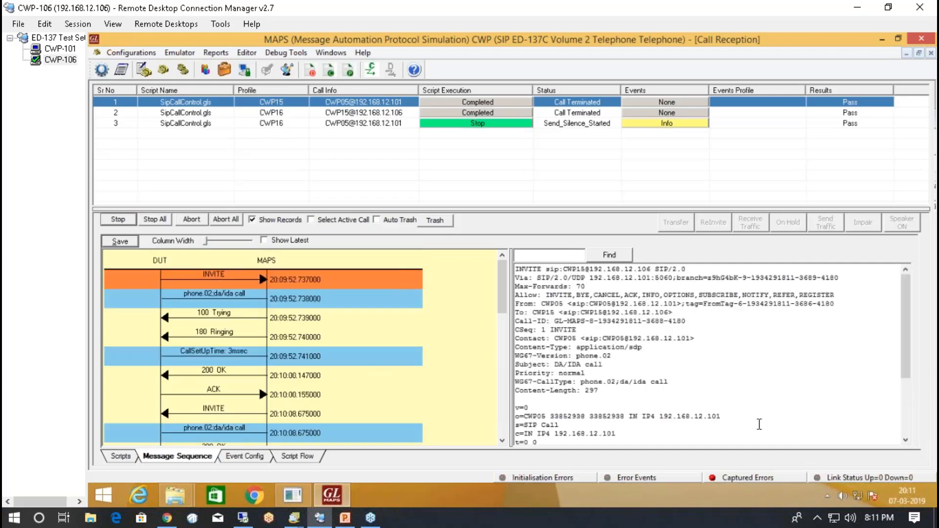
pyautogui.moveTo(910, 374); pyautogui.dragTo(910, 429)
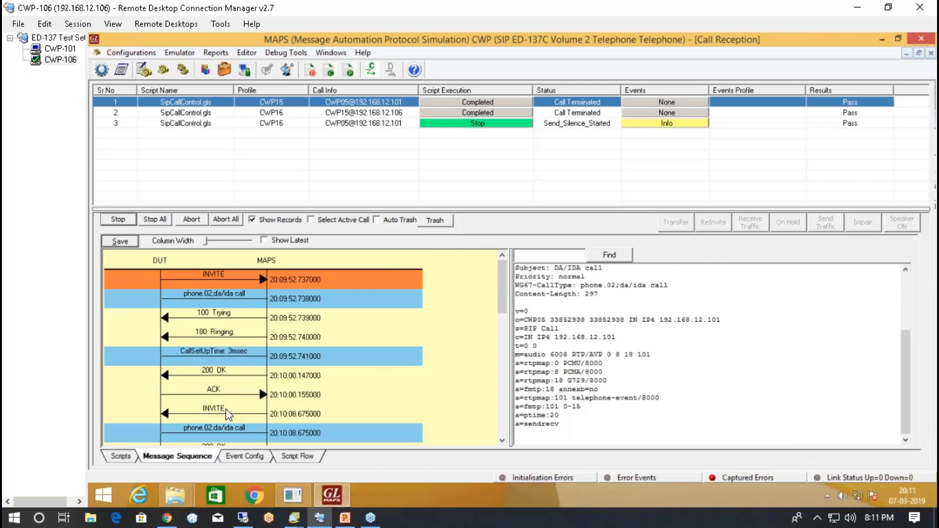
pyautogui.click(228, 413)
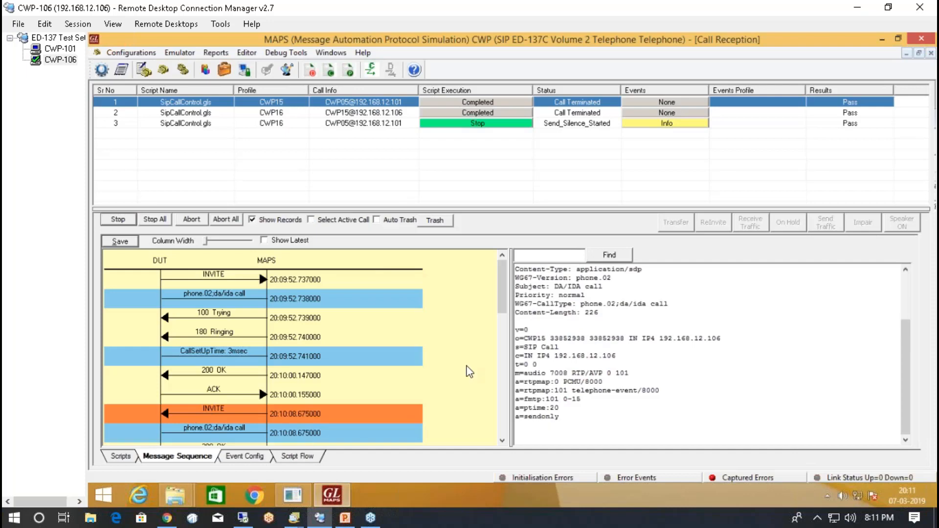
# - Examine the consultation call INVITE sent from CWP15 and the SDP of the INVITE that follows its ACK
pyautogui.moveTo(501, 303); pyautogui.dragTo(504, 329)
pyautogui.click(320, 390)
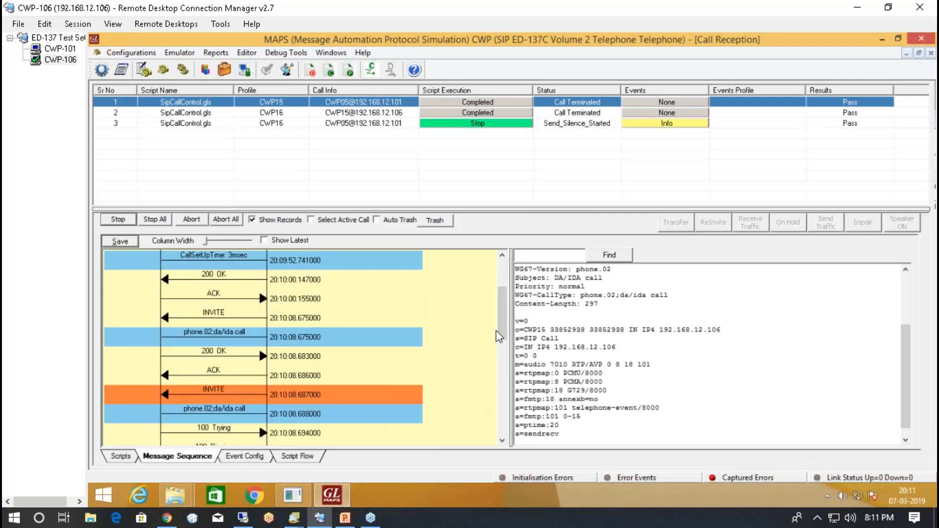
pyautogui.moveTo(504, 336); pyautogui.dragTo(506, 338)
pyautogui.scroll(-2, 259, 309)
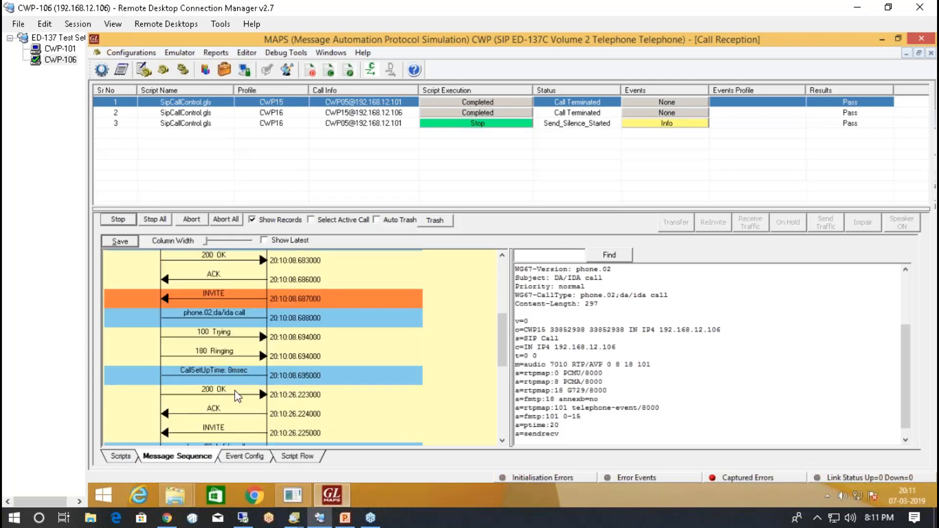
pyautogui.click(237, 431)
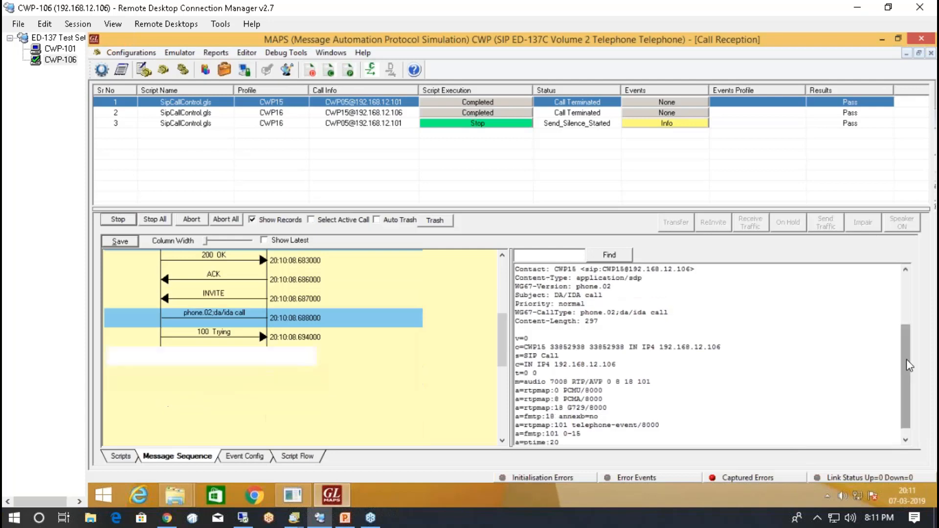
pyautogui.scroll(-1, 908, 366)
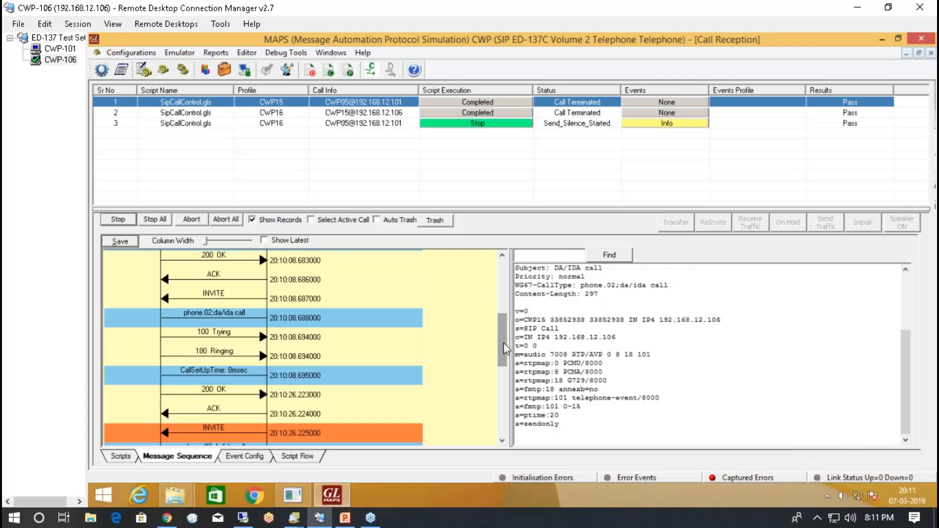
# - Examine the REFER, NOTIFY and both BYE messages in the attended transfer sequence of the CWP15 call
pyautogui.scroll(-2, 259, 309)
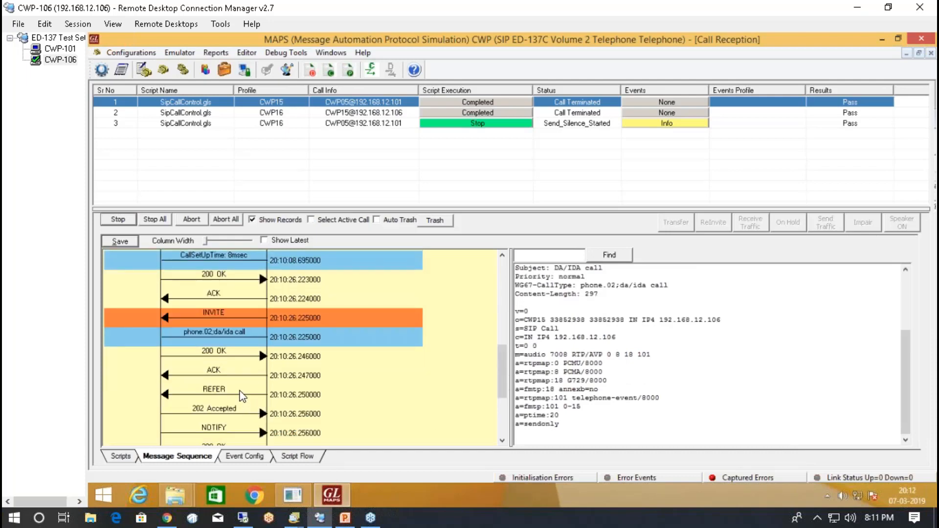
pyautogui.click(243, 391)
pyautogui.moveTo(503, 378); pyautogui.dragTo(506, 398)
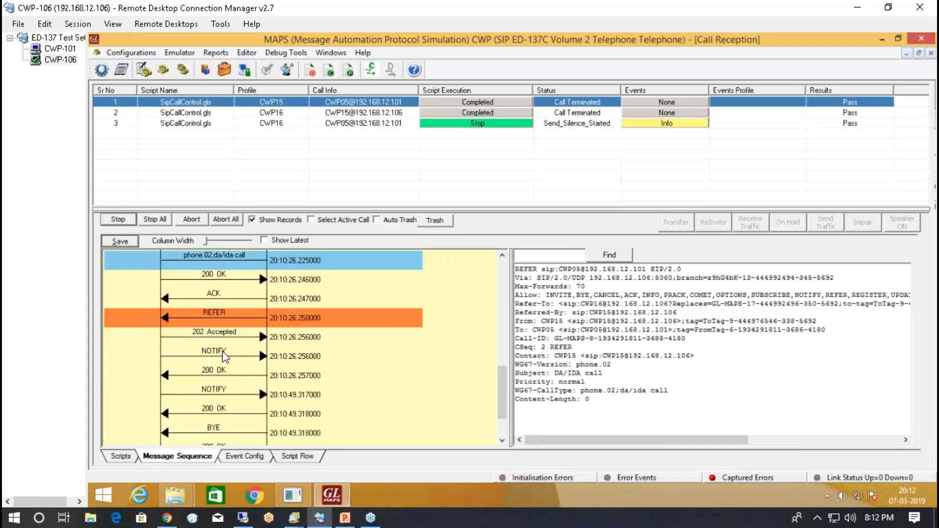
pyautogui.click(224, 355)
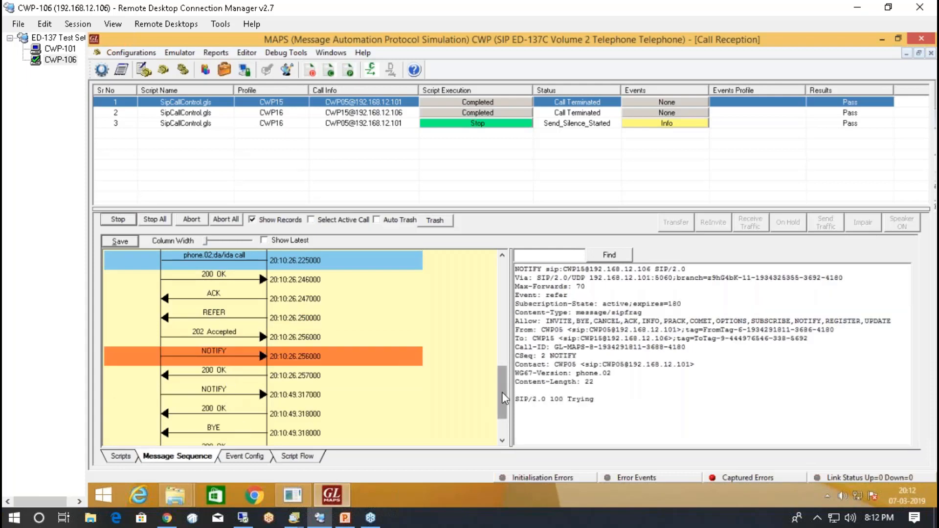
pyautogui.scroll(-3, 504, 399)
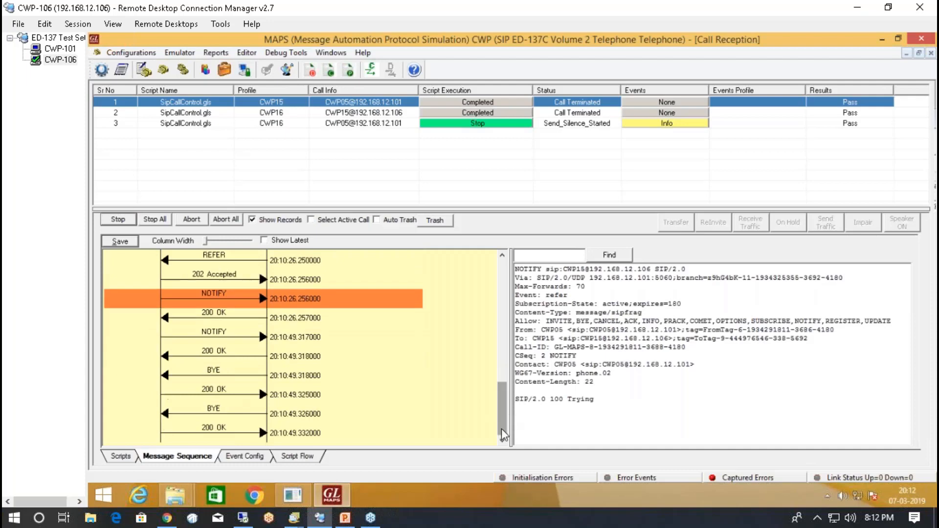
pyautogui.click(222, 375)
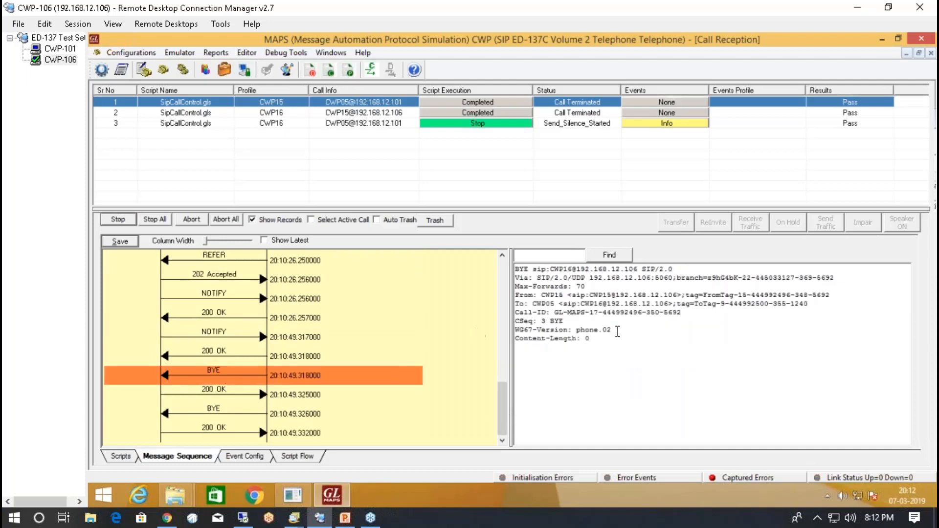
pyautogui.click(238, 410)
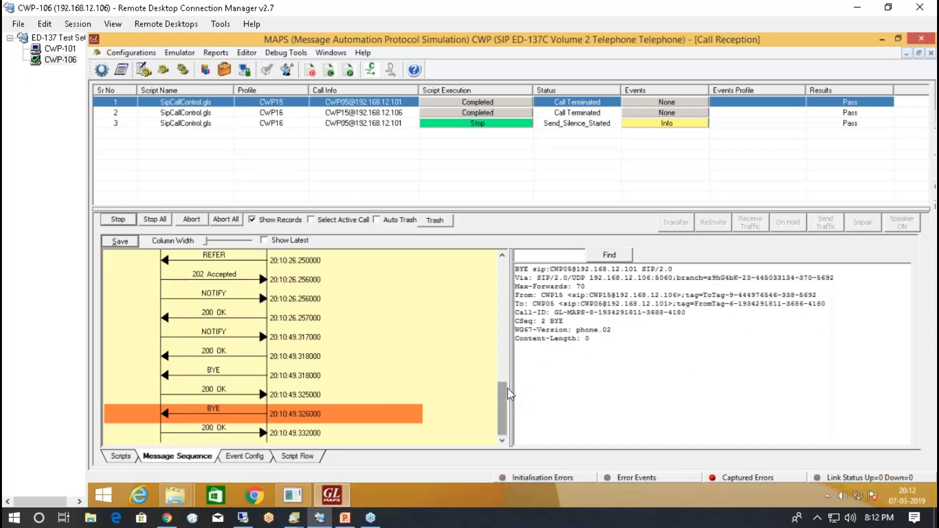
# - View the INVITE message of the transferred call from CWP05 to CWP16 and terminate that call
pyautogui.click(402, 123)
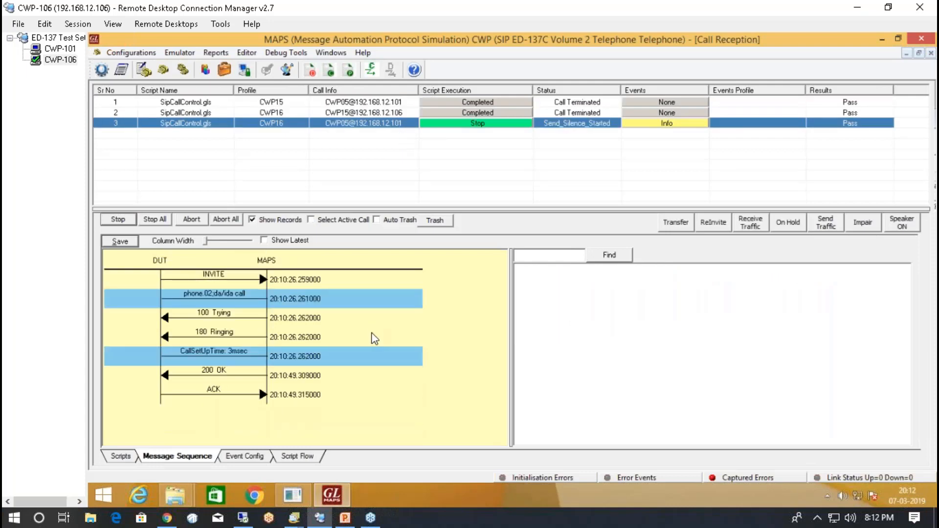
pyautogui.click(239, 278)
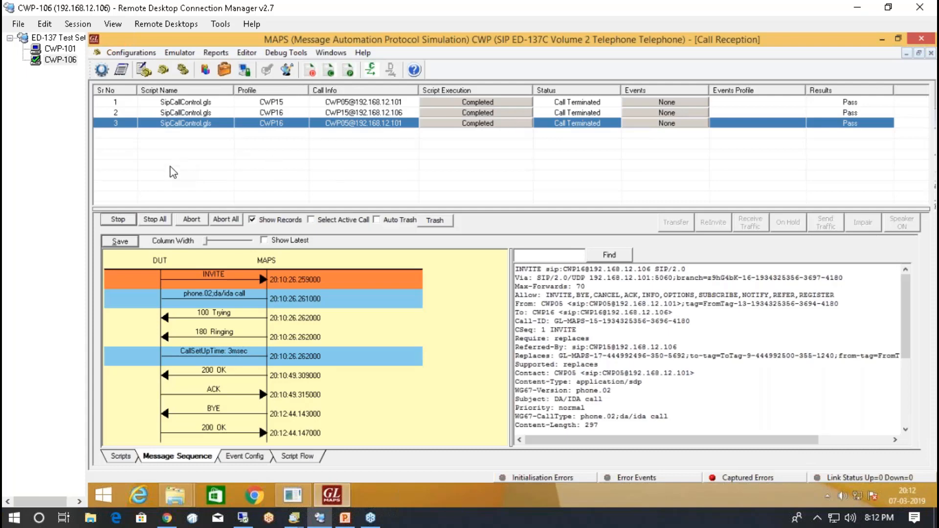
pyautogui.moveTo(481, 208); pyautogui.dragTo(481, 153)
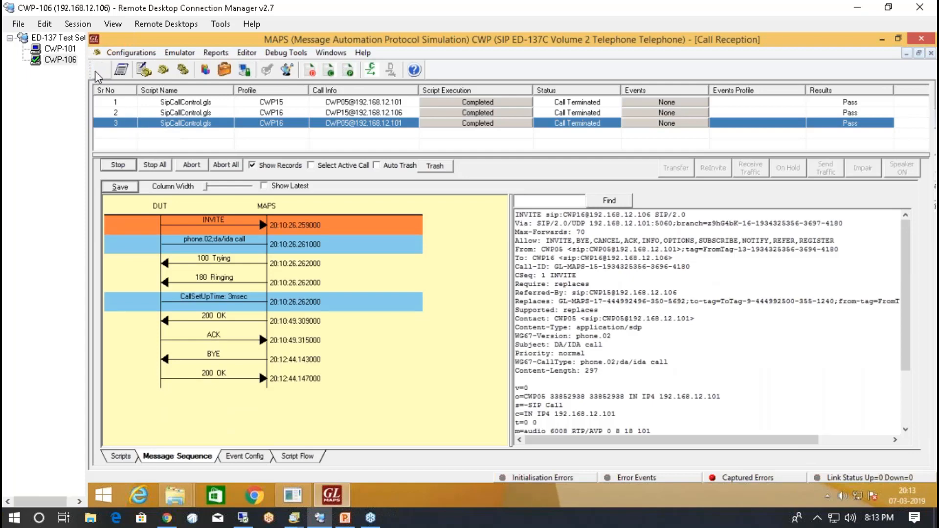
# - Set Auto Answer All Calls to ON in the CWP-106 global configuration and save the profile
pyautogui.click(68, 61)
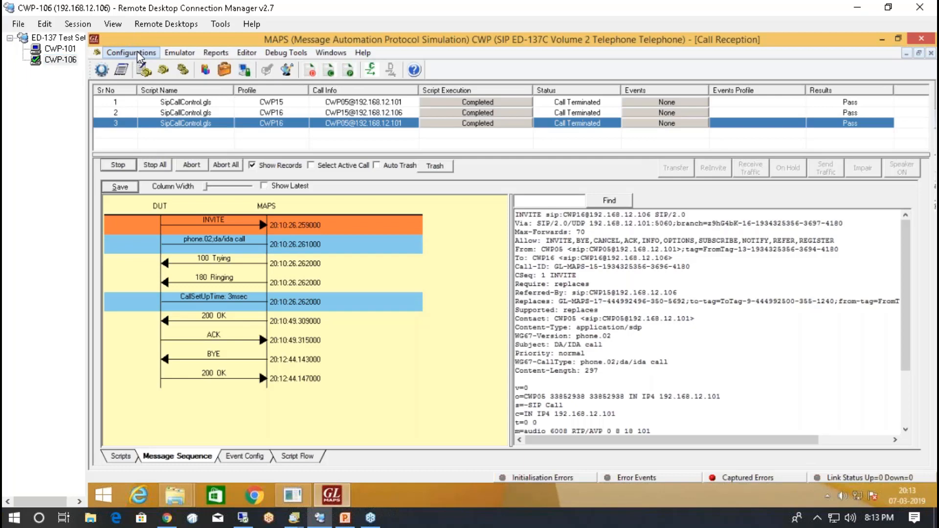
pyautogui.click(139, 53)
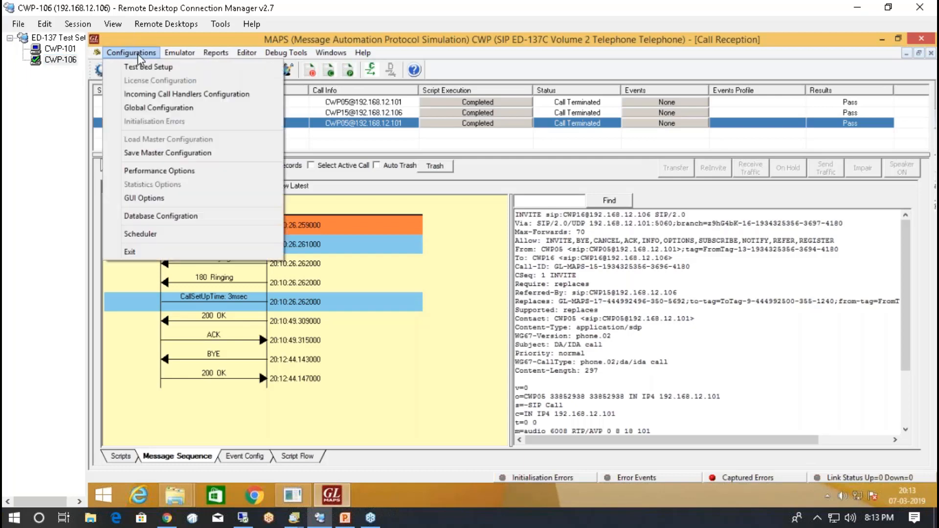
pyautogui.click(157, 107)
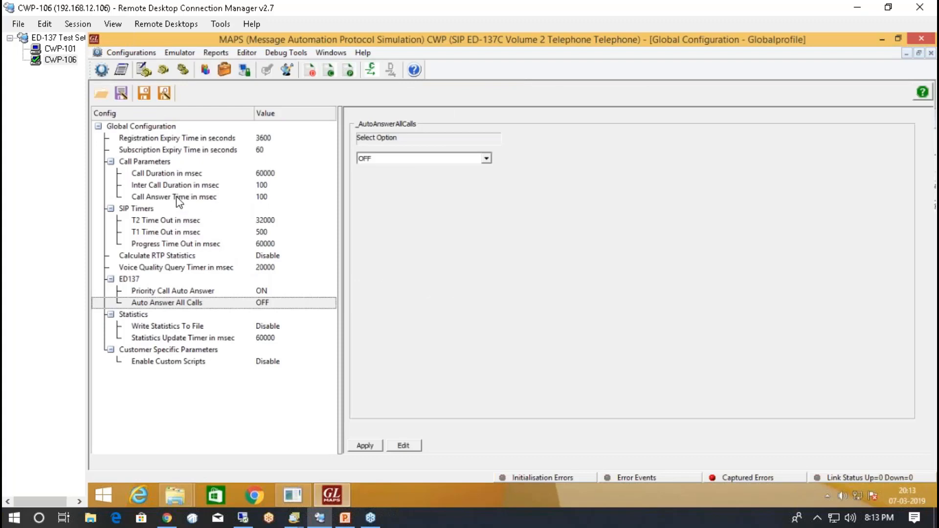
pyautogui.click(196, 303)
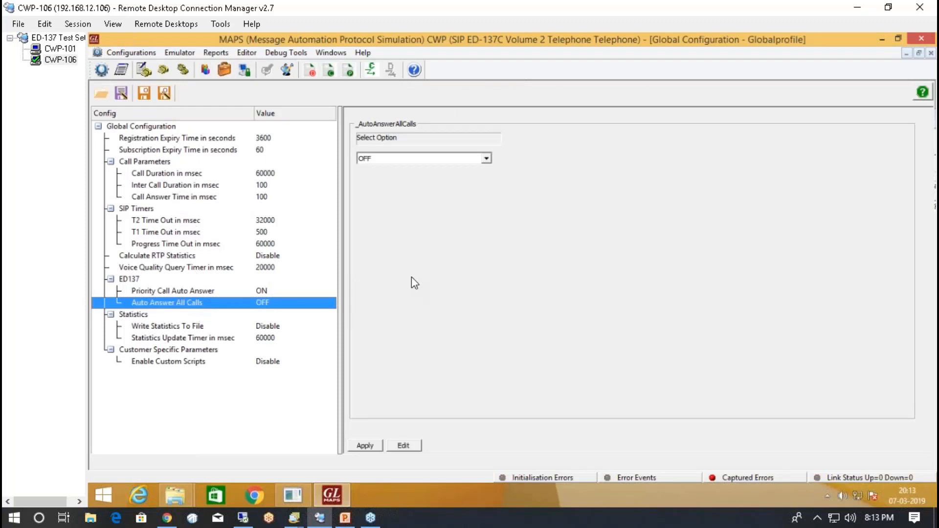
pyautogui.click(415, 160)
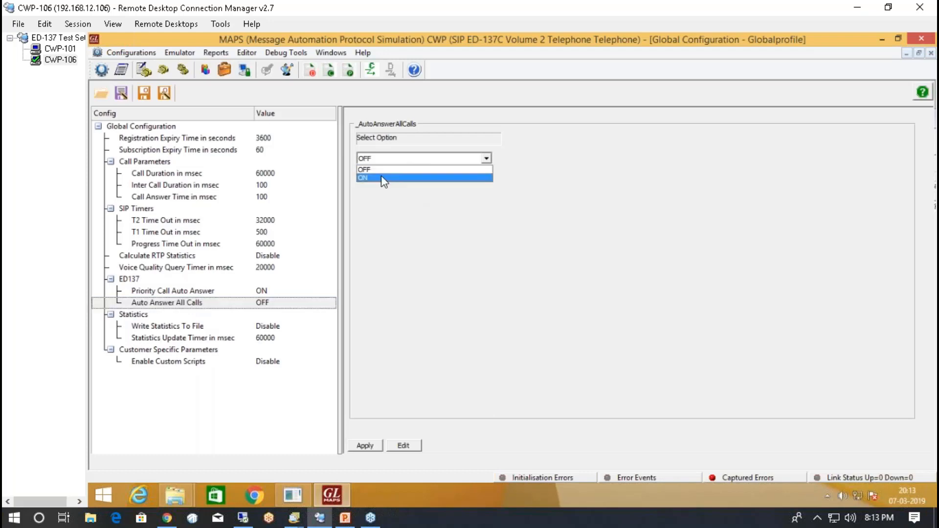
pyautogui.click(383, 179)
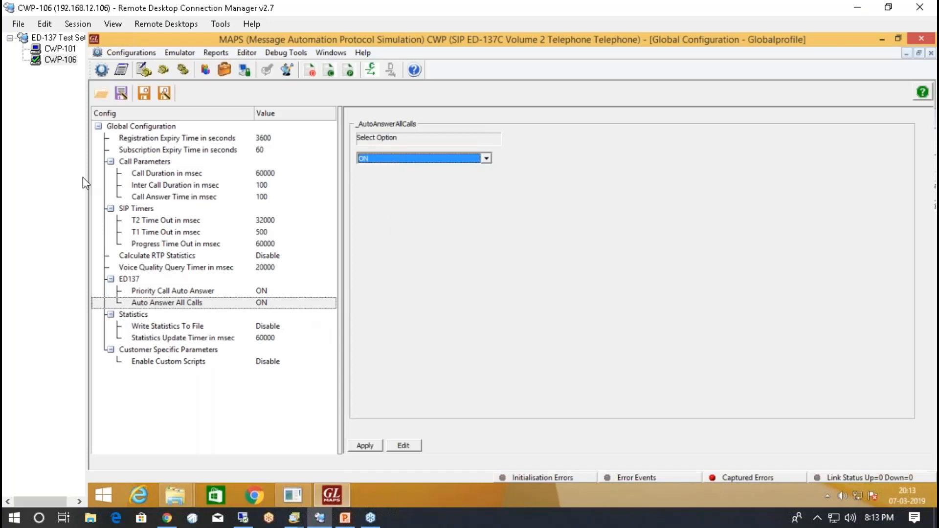
pyautogui.click(143, 94)
# - Open Load Generation on CWP-101 and select the Fixed statistical distribution
pyautogui.click(66, 49)
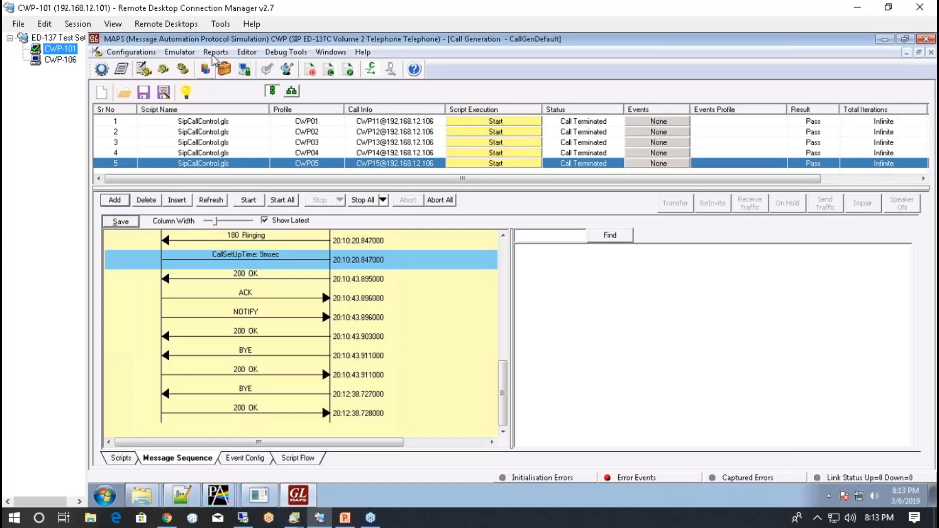
pyautogui.click(184, 70)
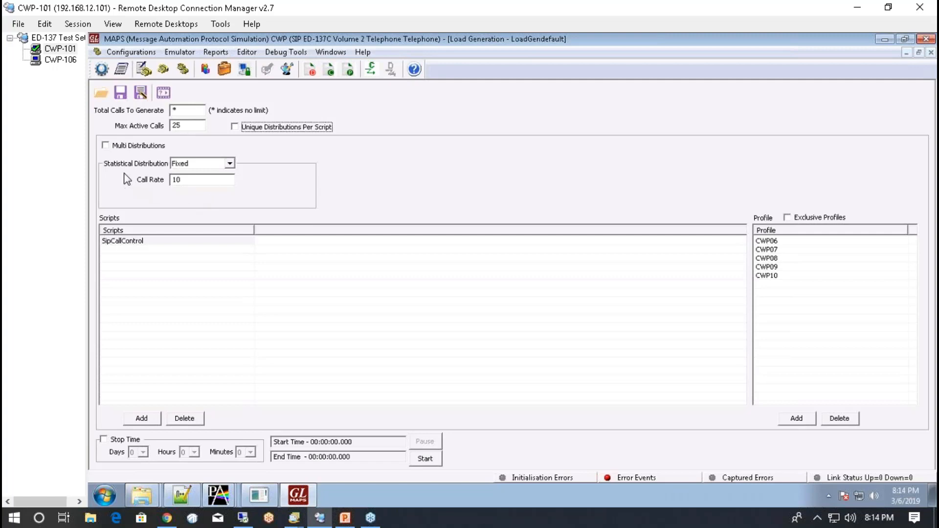
pyautogui.click(229, 165)
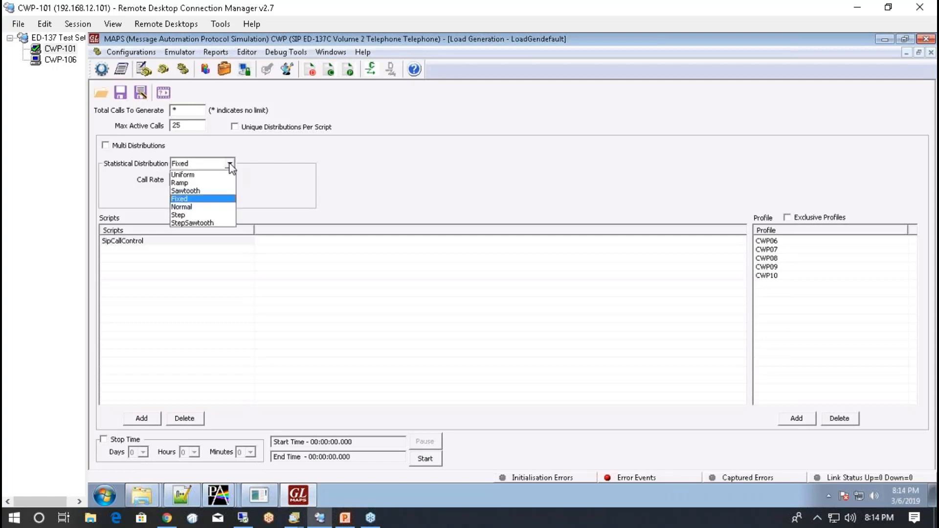
pyautogui.click(188, 198)
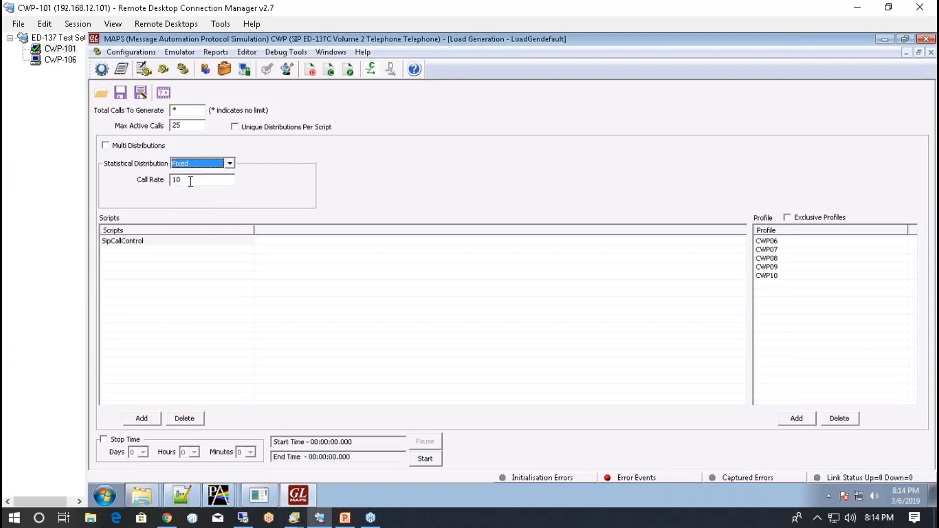
# - View the profile files that can be added to the SipCallControl load generation, leaving the profile list as it is
pyautogui.click(130, 246)
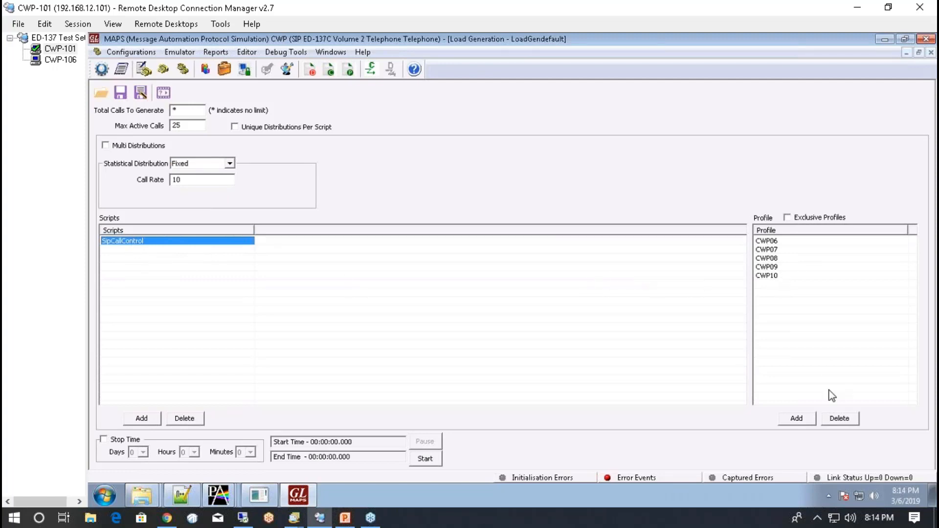
pyautogui.click(805, 421)
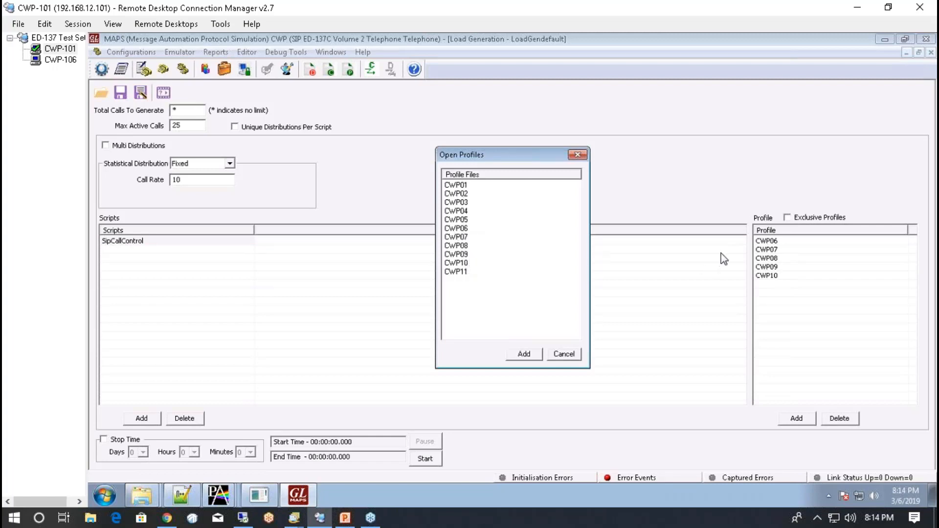
pyautogui.click(578, 156)
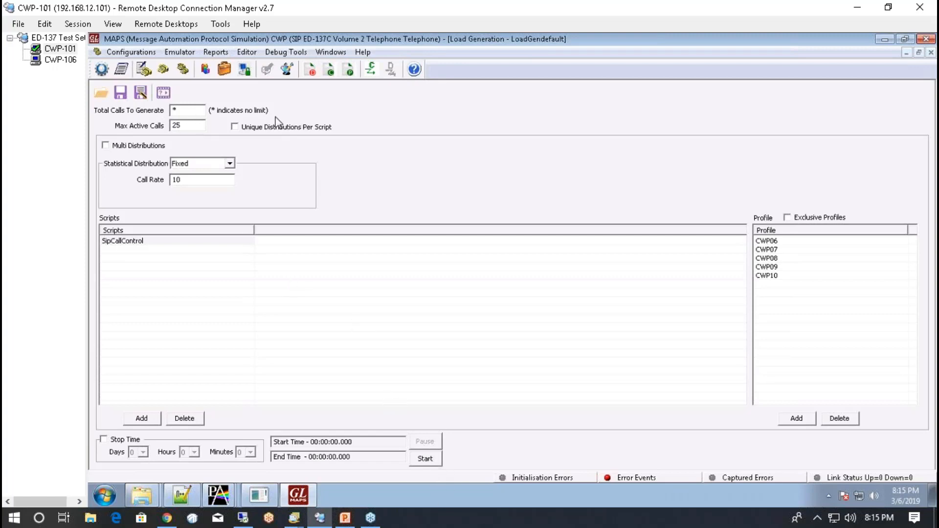
# - Open the Statistics report, view the success ratio of Outgoing and Incoming Calls, and reset all call statistics
pyautogui.click(211, 54)
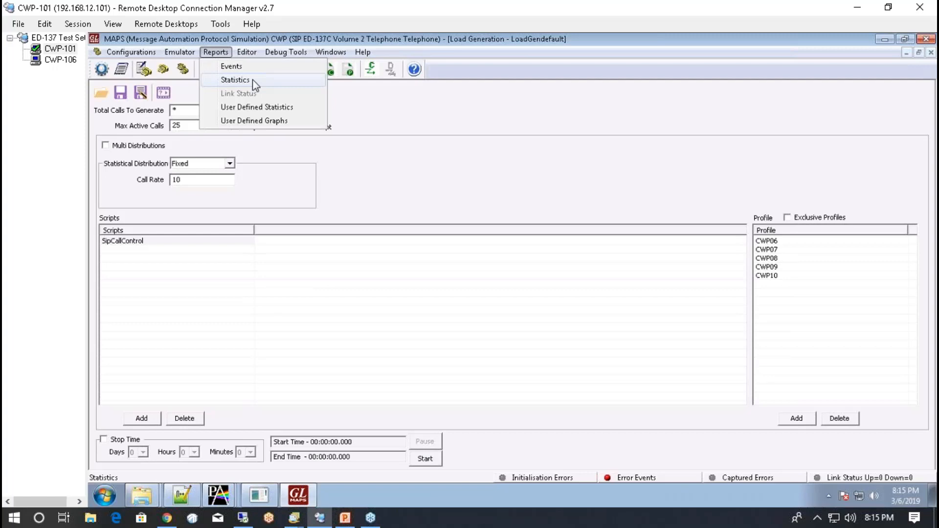
pyautogui.click(253, 80)
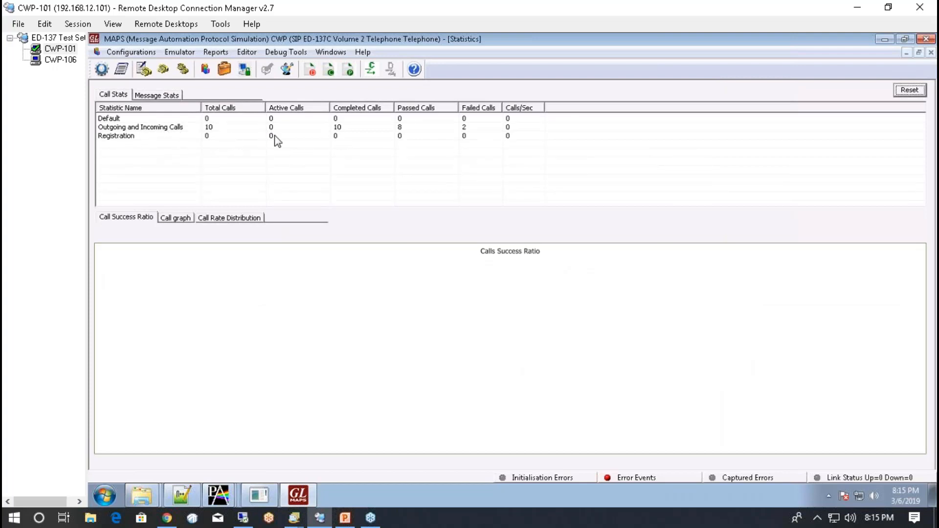
pyautogui.click(257, 129)
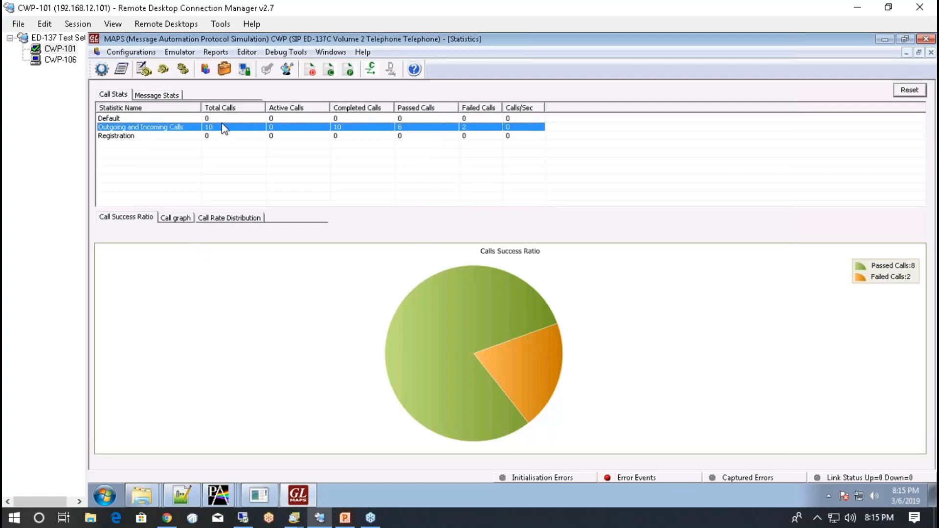
pyautogui.click(908, 91)
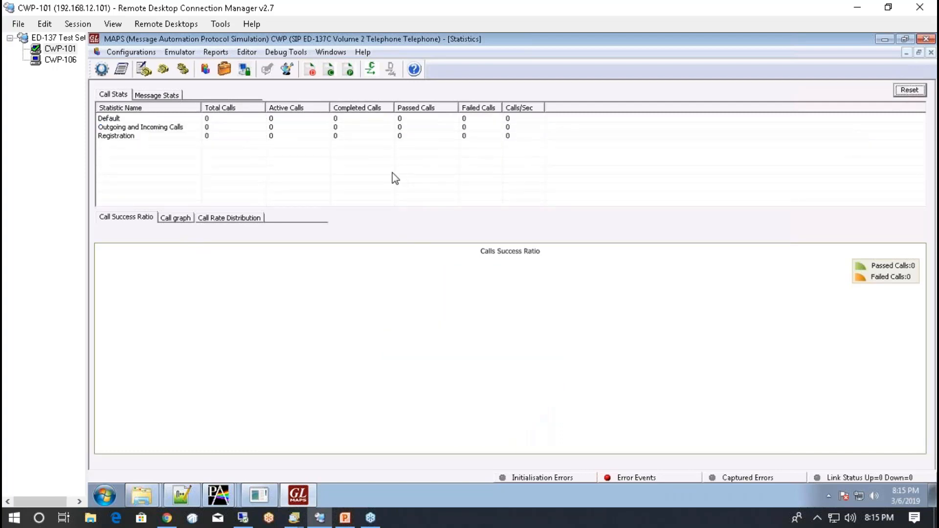
# - Start the bulk load generation and view the success ratio and call graph of Outgoing and Incoming Calls in Statistics
pyautogui.click(183, 70)
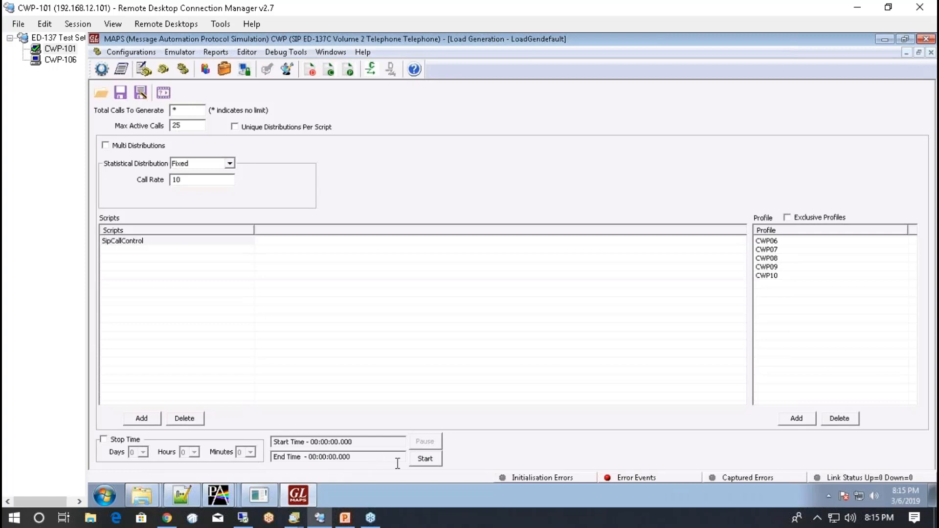
pyautogui.click(430, 465)
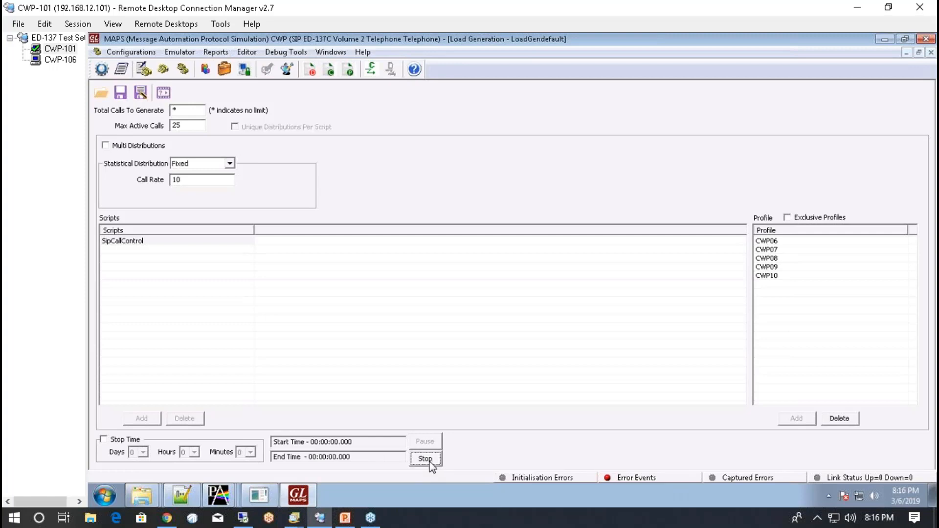
pyautogui.click(216, 52)
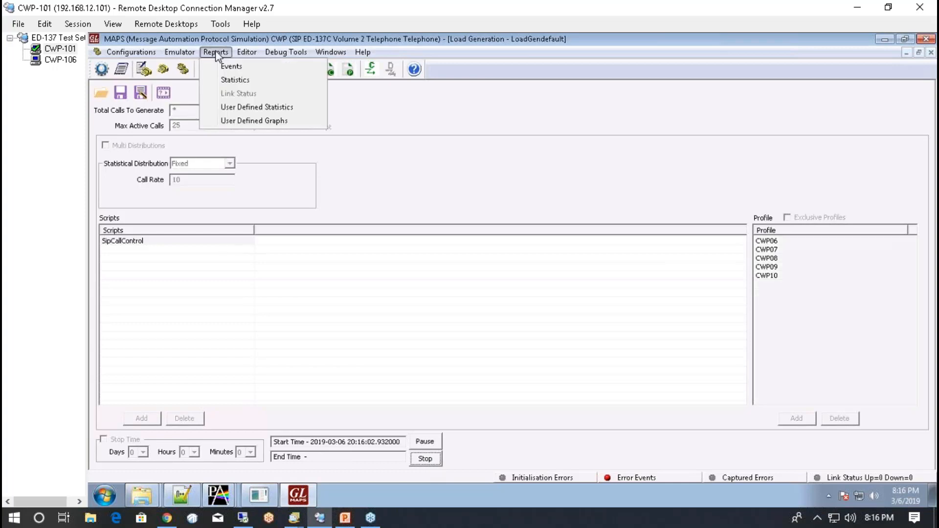
pyautogui.click(236, 79)
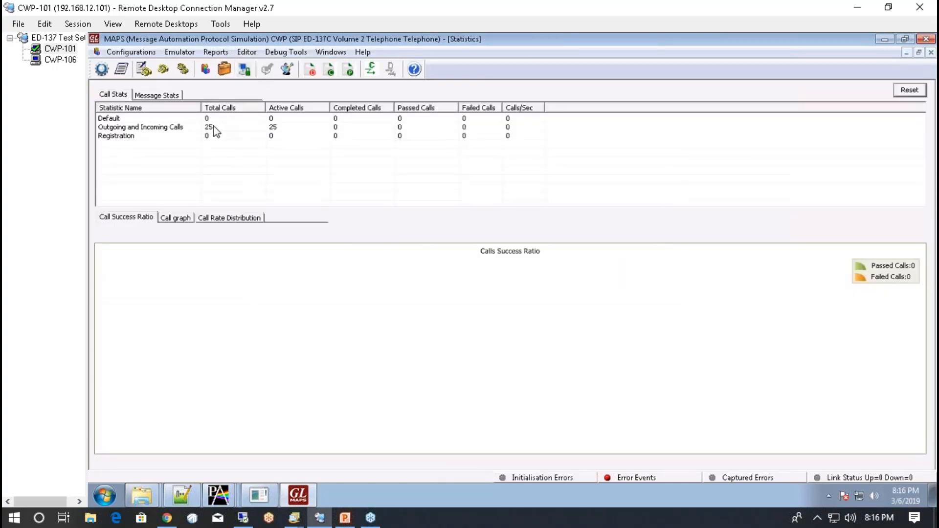
pyautogui.click(213, 128)
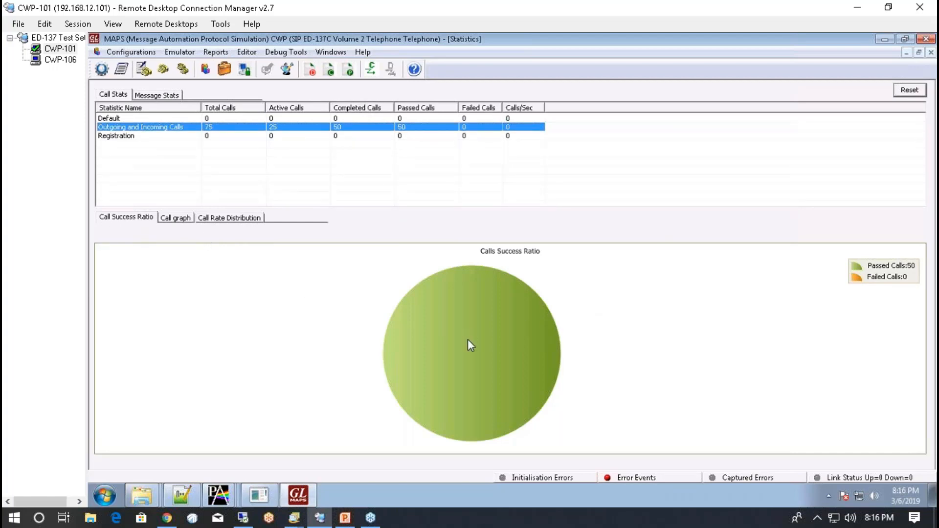
pyautogui.click(181, 218)
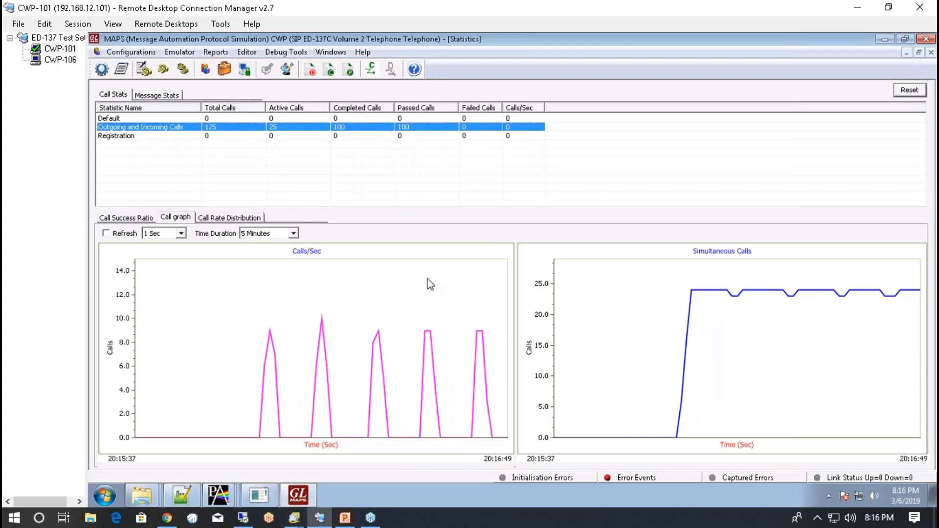
# - Switch to the Packet Data Analyzer summary view and examine the Call Graph of call 161 from CWP09 to CWP19
pyautogui.click(230, 493)
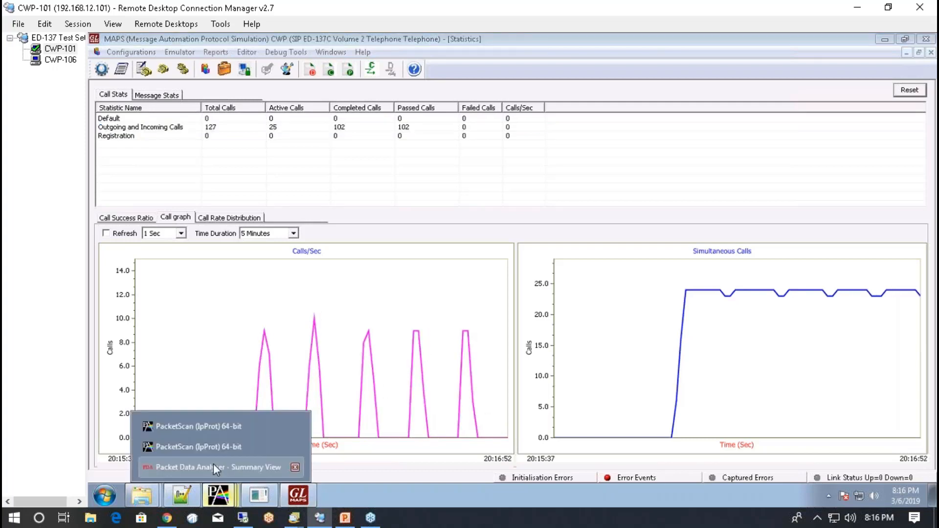
pyautogui.click(213, 464)
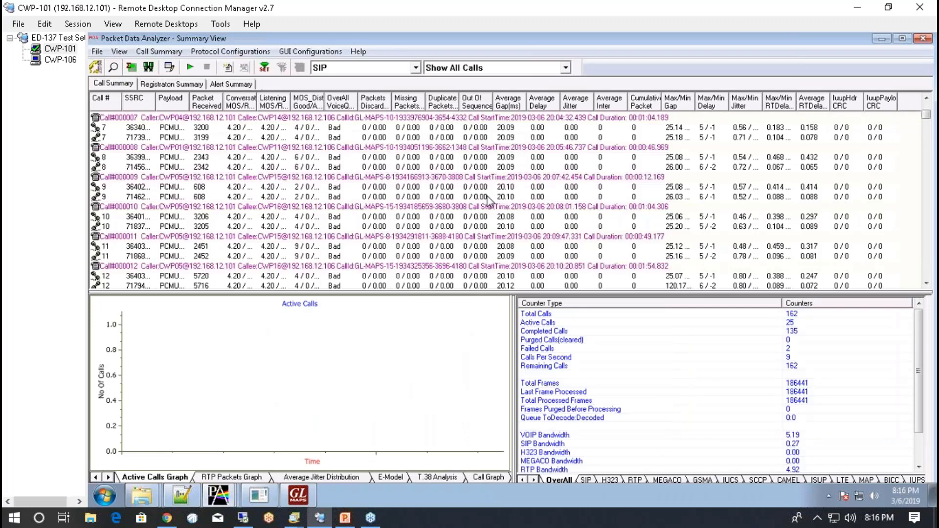
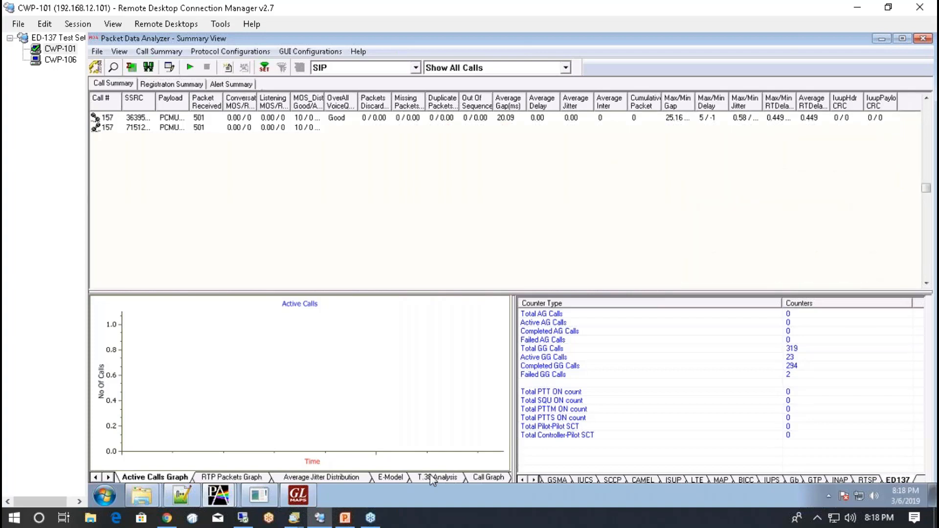
pyautogui.click(488, 477)
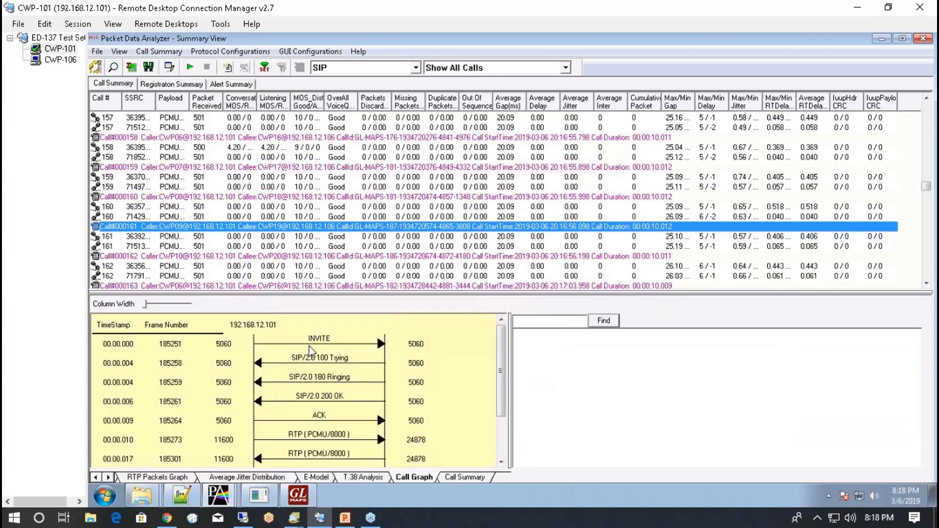
pyautogui.click(310, 347)
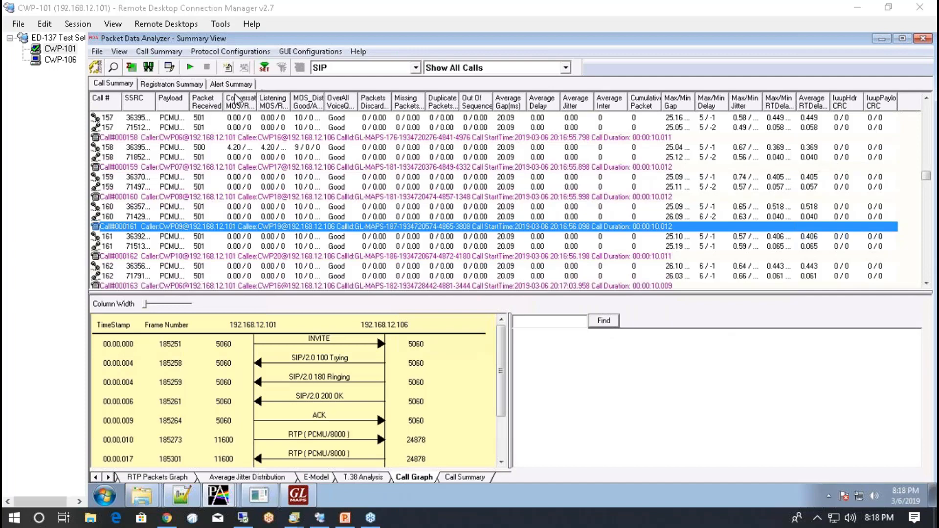
# - Start and stop playback for call 161, and select the first RTP stream of call 159
pyautogui.click(190, 68)
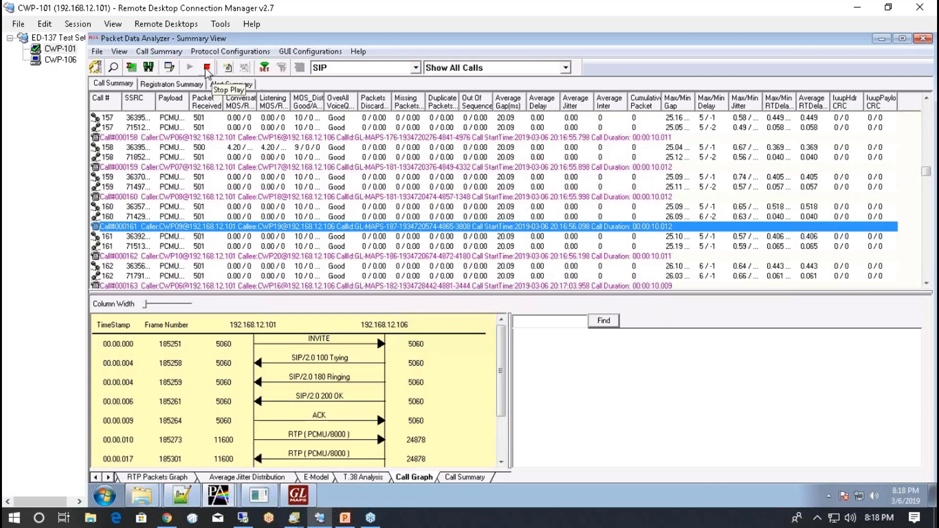
pyautogui.click(207, 68)
pyautogui.click(322, 179)
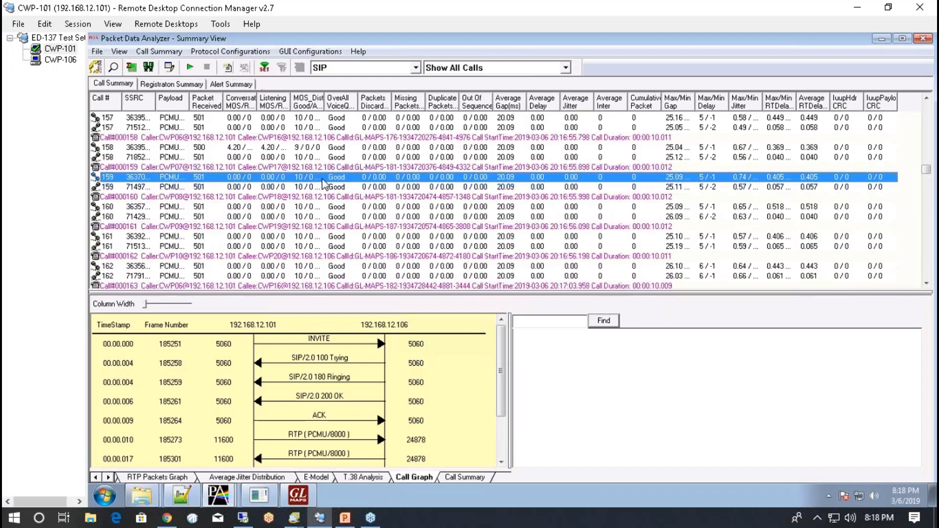
# - Switch to PacketScan and examine the decoded ACK, 200 OK and RTP frames, including the RTP columns of the frame list
pyautogui.doubleClick(323, 184)
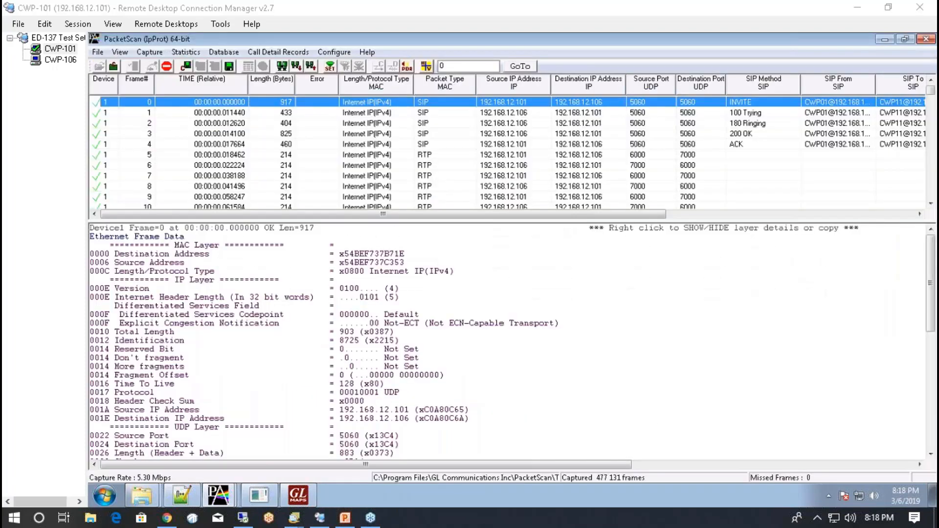
pyautogui.click(377, 143)
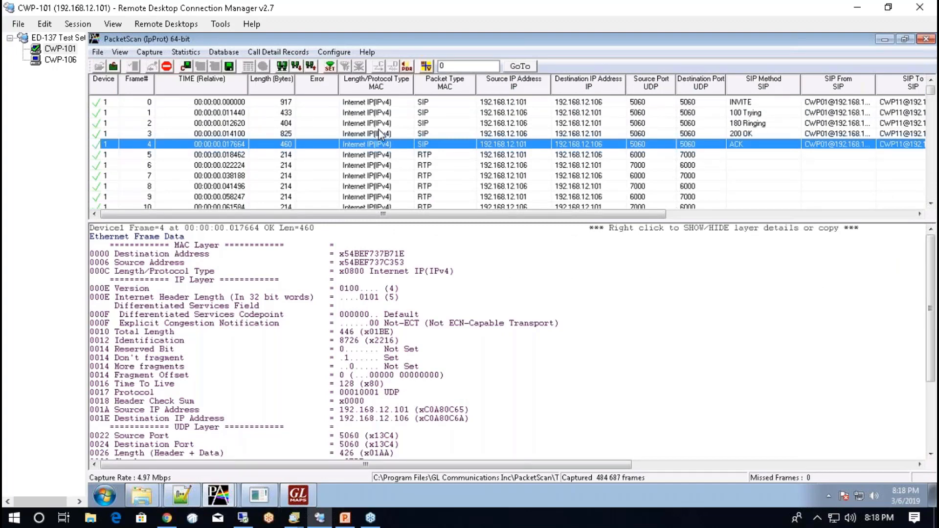
pyautogui.click(377, 132)
pyautogui.scroll(-7, 341, 346)
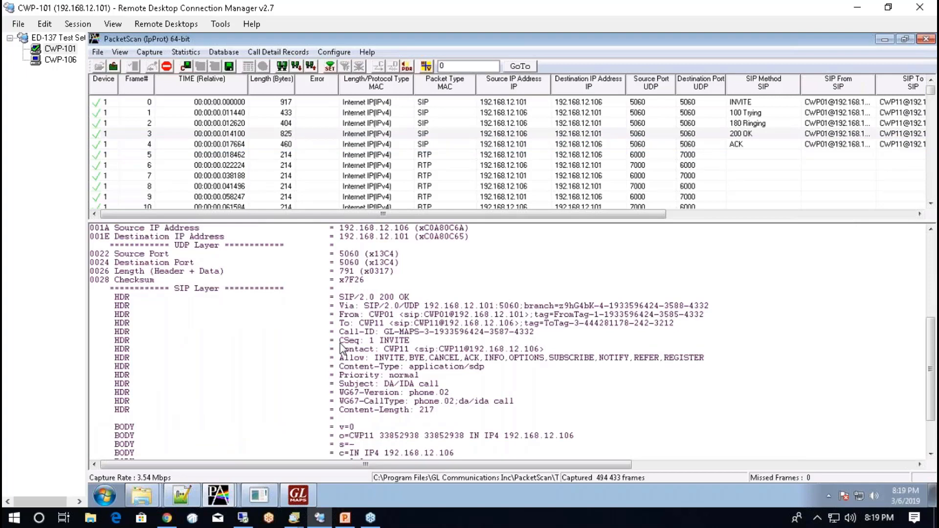
pyautogui.click(362, 166)
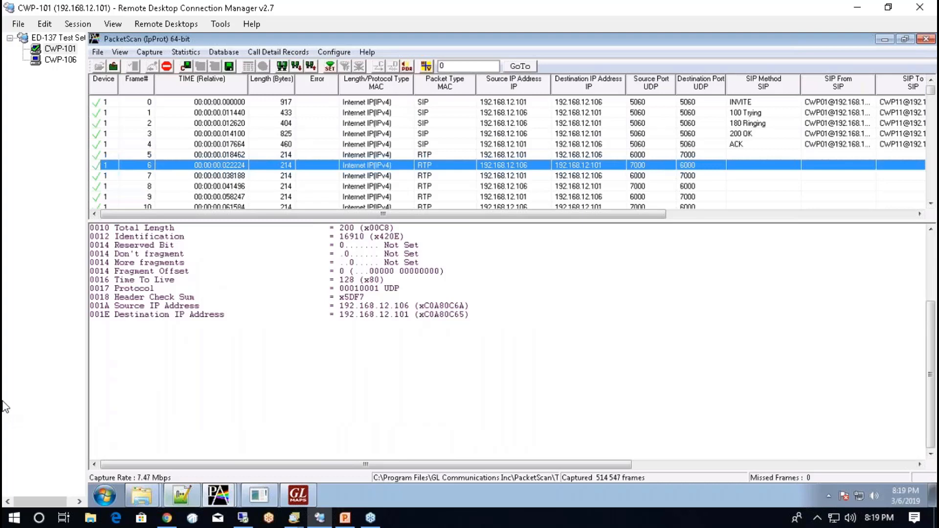
pyautogui.click(699, 206)
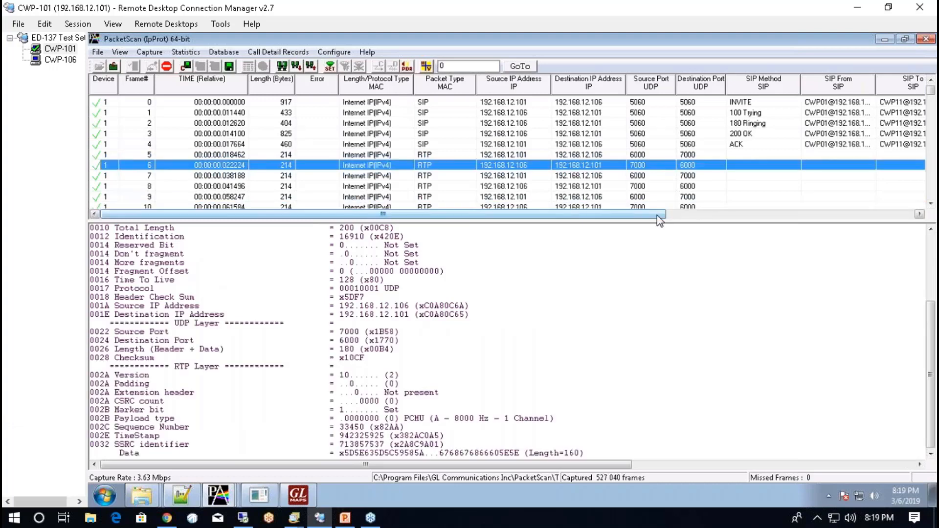
pyautogui.moveTo(656, 216); pyautogui.dragTo(911, 213)
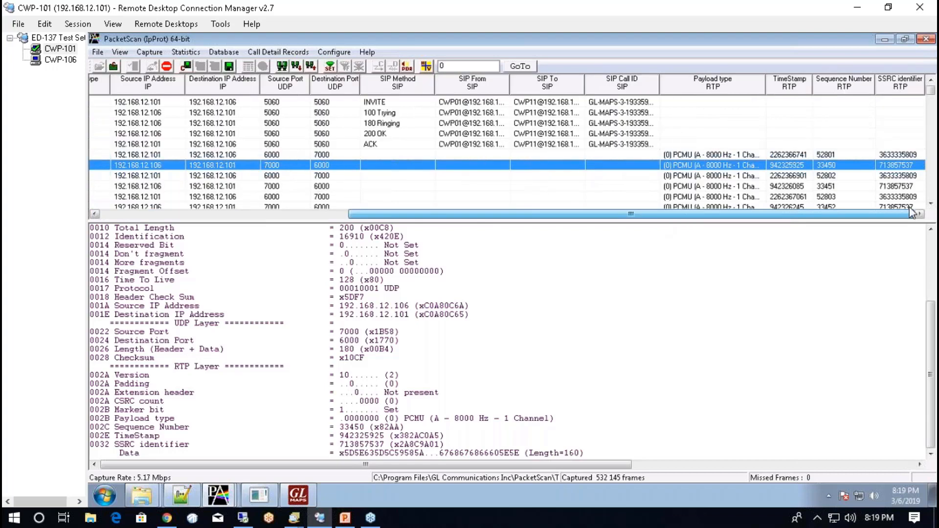